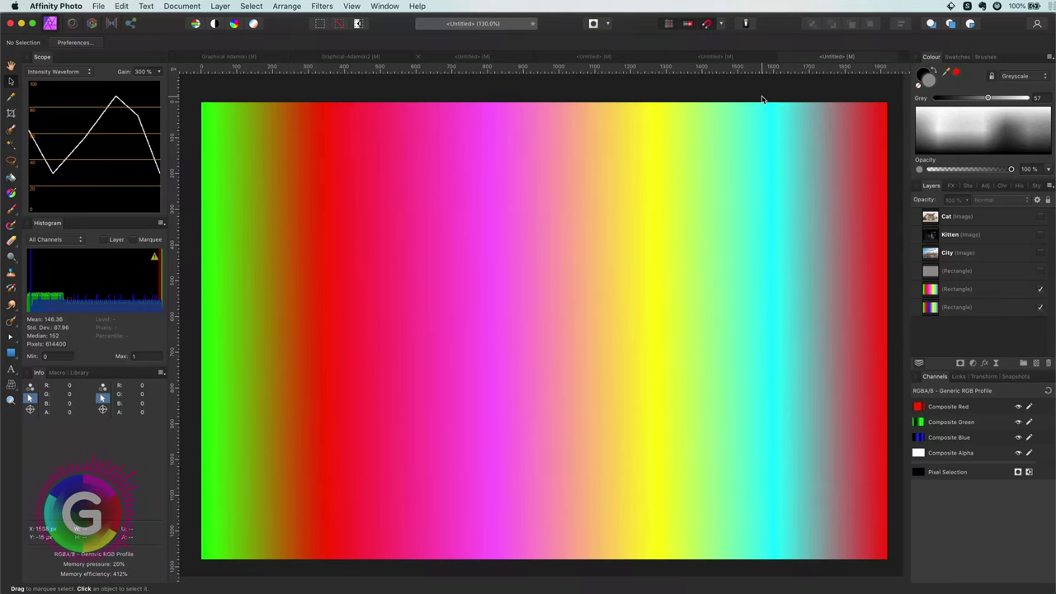
{"action": "left_click", "coordinate": [10, 66]}
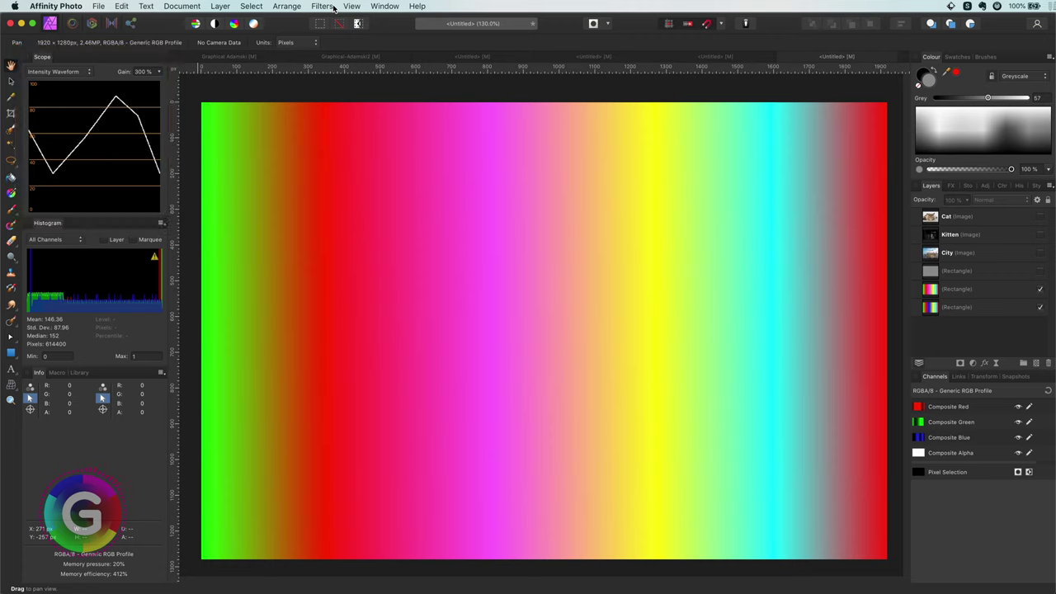
{"action": "left_click", "coordinate": [354, 6]}
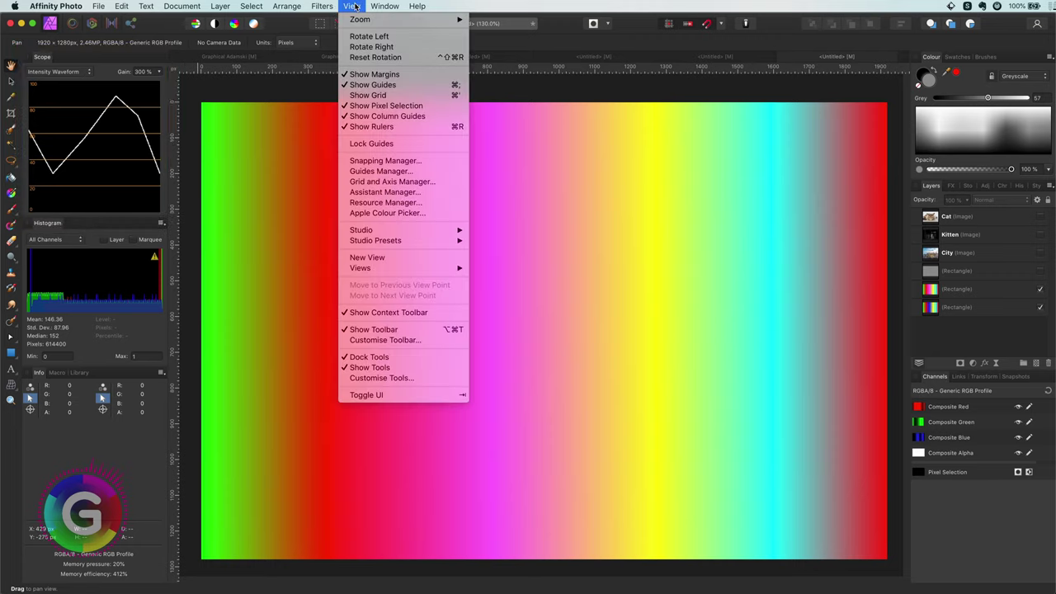
{"action": "mouse_move", "coordinate": [412, 230]}
{"action": "left_click", "coordinate": [191, 112]}
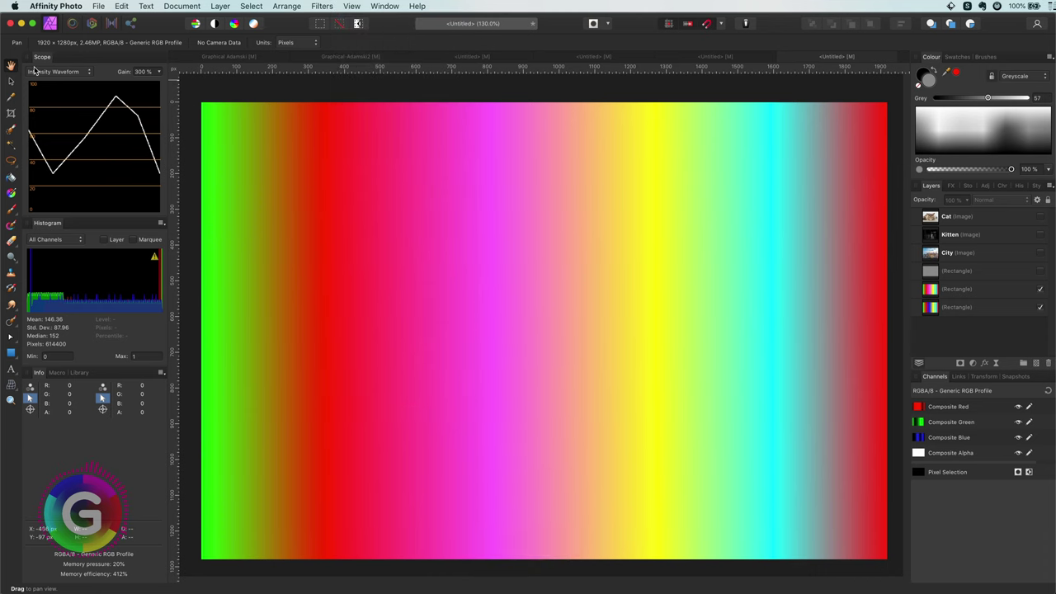
Set the Scope to Intensity Waveform and the second colour readout in the Info panel to HSL
{"action": "left_click", "coordinate": [50, 72]}
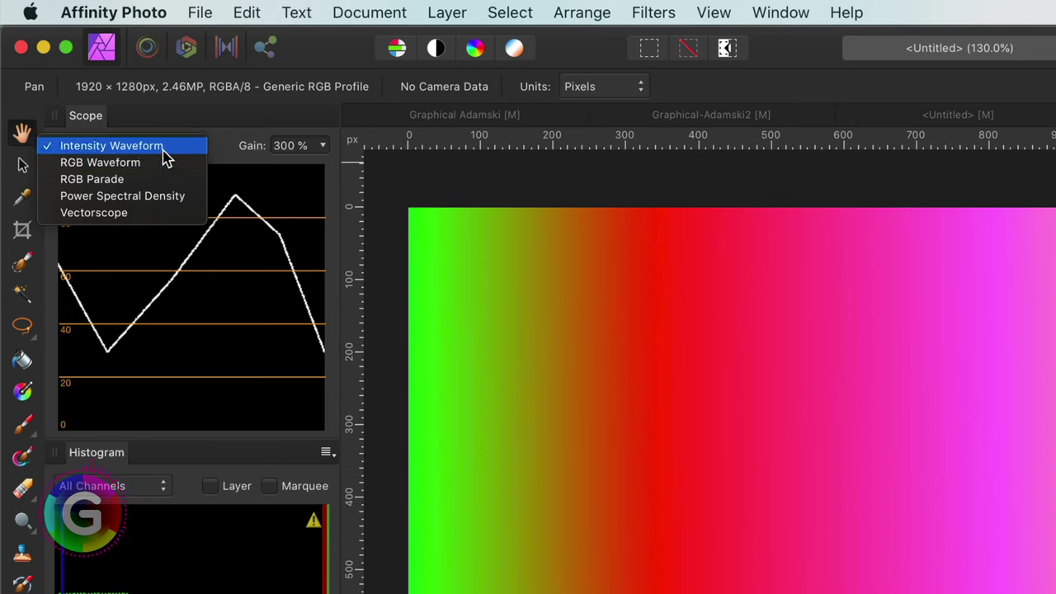
{"action": "left_click", "coordinate": [165, 154]}
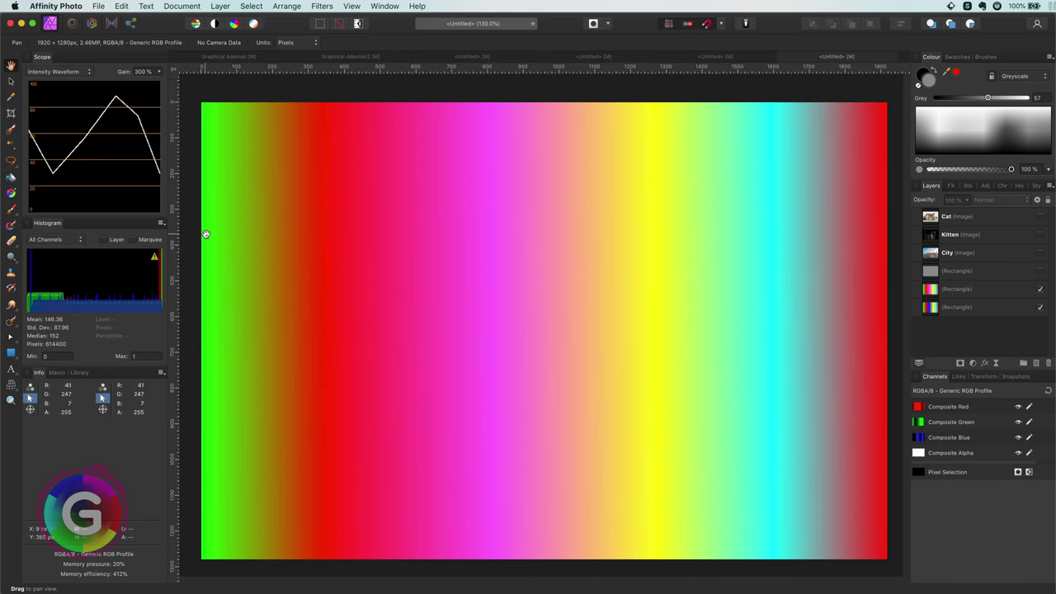
{"action": "left_click", "coordinate": [103, 388]}
{"action": "left_click", "coordinate": [130, 414]}
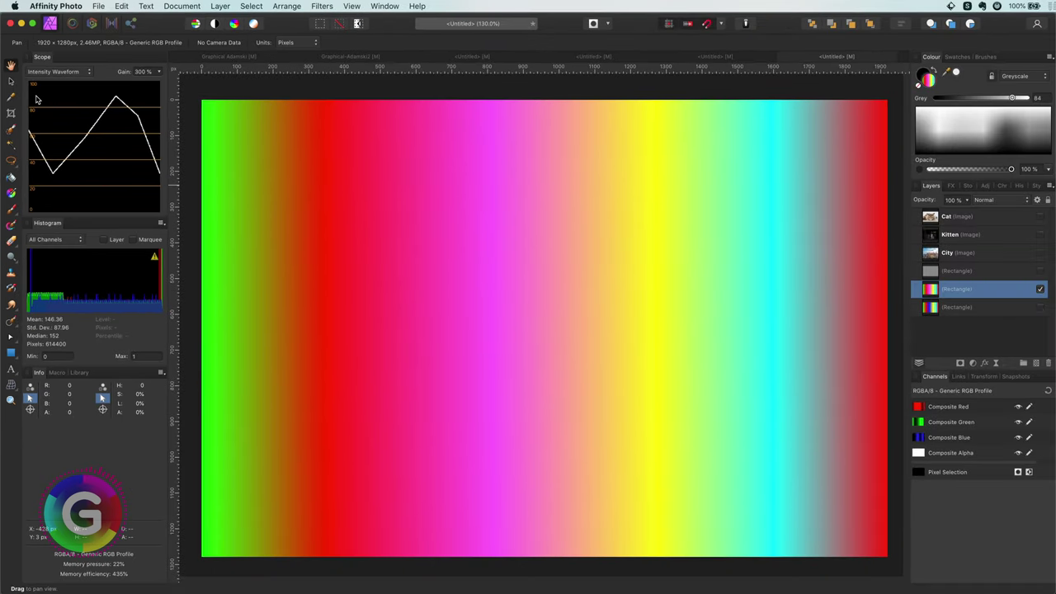
Duplicate the upper gradient rectangle, rotate the copy a quarter turn counter-clockwise and resize it towards the canvas edges
{"action": "left_click", "coordinate": [11, 84]}
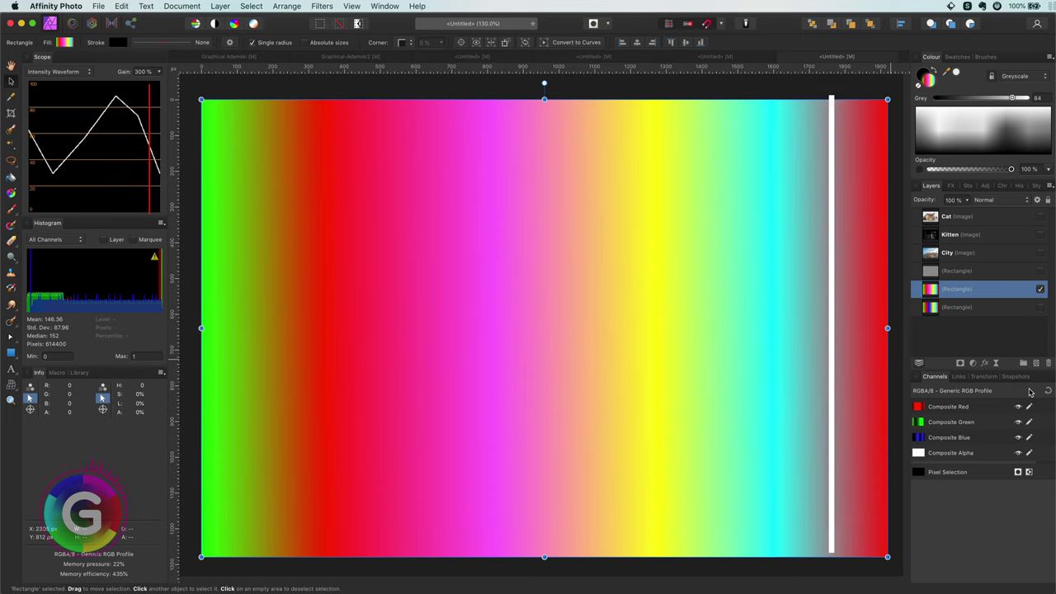
{"action": "key", "text": "super+j"}
{"action": "scroll", "coordinate": [649, 311], "scroll_direction": "down", "scroll_amount": 5}
{"action": "left_click_drag", "start_coordinate": [581, 157], "coordinate": [361, 321]}
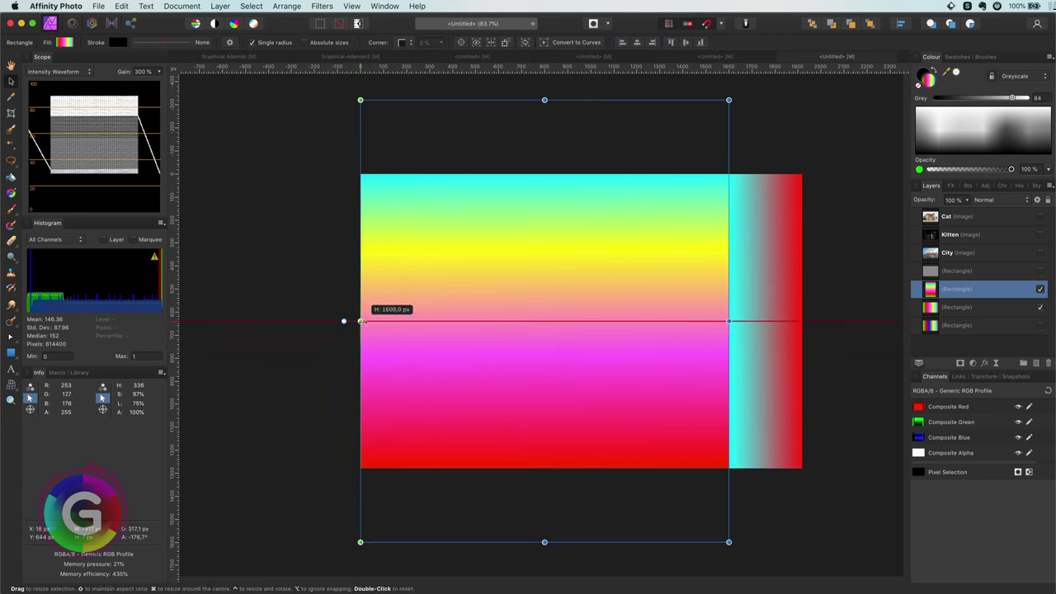
{"action": "left_click_drag", "start_coordinate": [726, 321], "coordinate": [801, 321]}
{"action": "left_click_drag", "start_coordinate": [582, 542], "coordinate": [581, 467]}
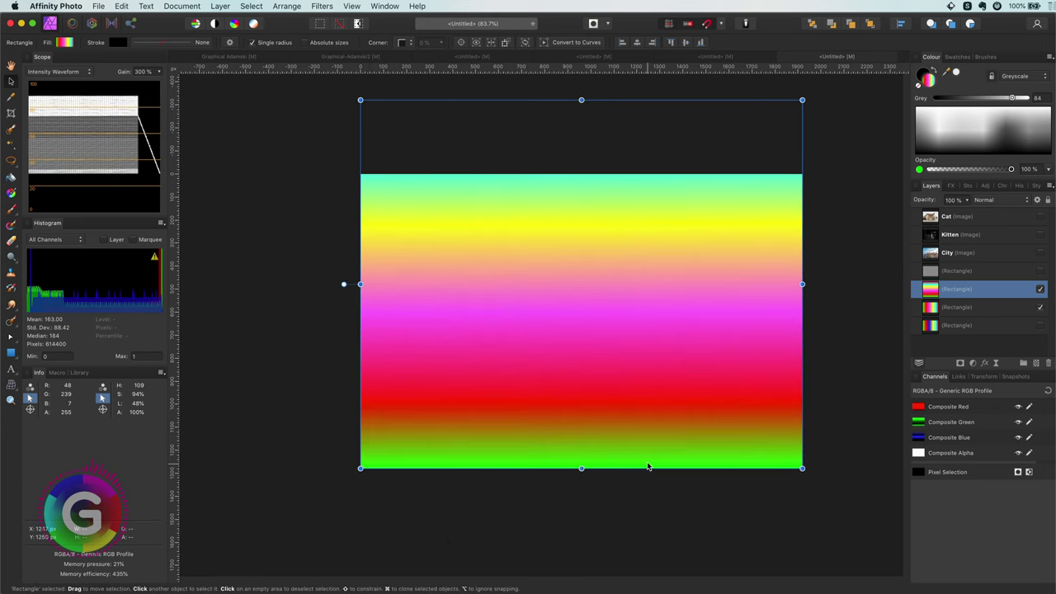
Fit the copy to the canvas and recolour its vertical gradient's end stops, black at the lower end and white at the upper end
{"action": "left_click_drag", "start_coordinate": [581, 100], "coordinate": [589, 468]}
{"action": "key", "text": "g"}
{"action": "left_click", "coordinate": [998, 146]}
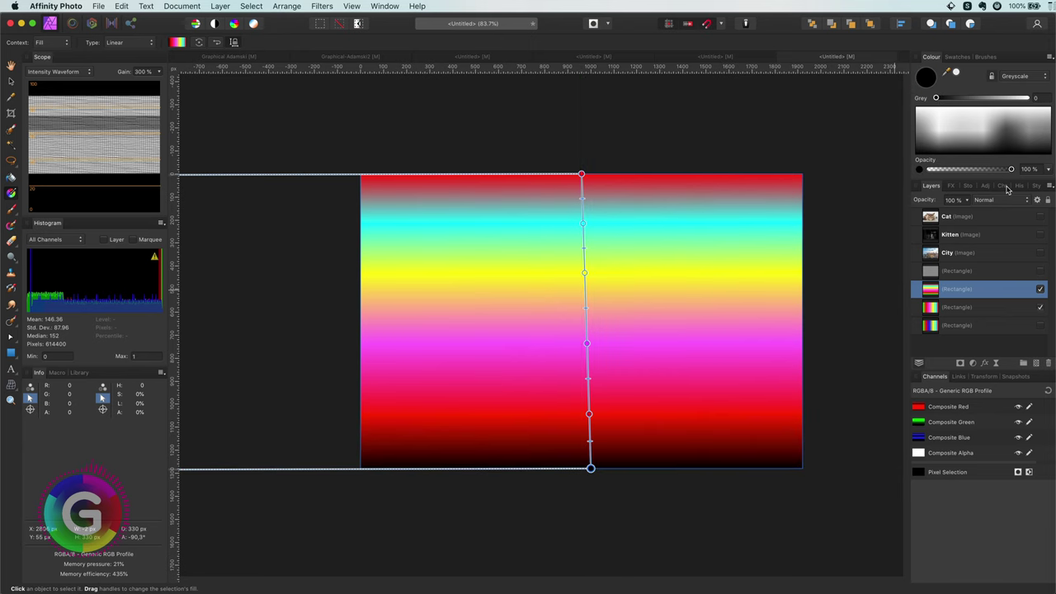
{"action": "left_click", "coordinate": [582, 174]}
{"action": "left_click_drag", "start_coordinate": [988, 122], "coordinate": [980, 91]}
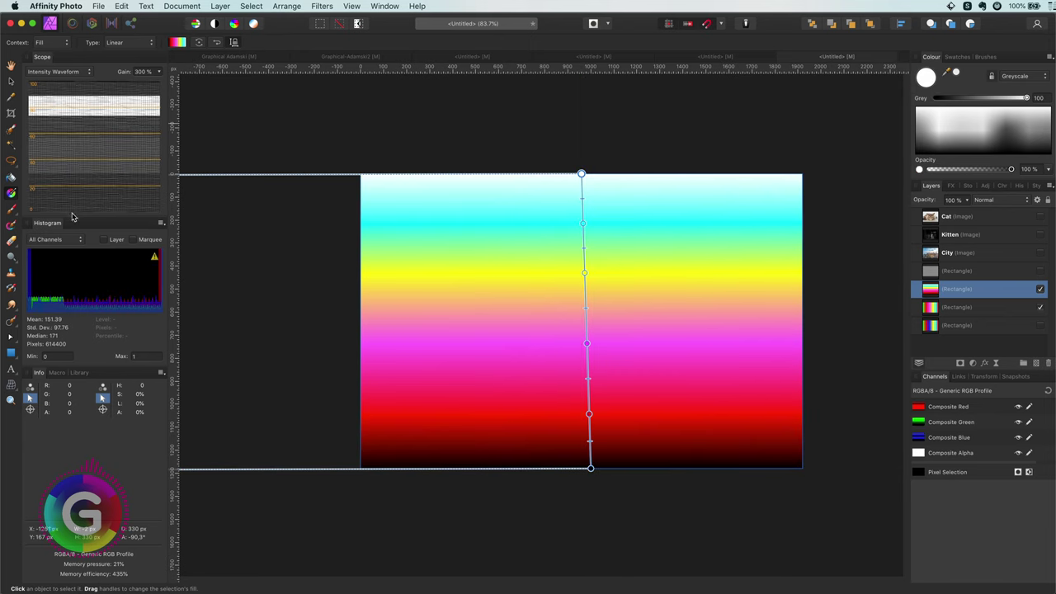
Delete the rotated gradient copy and fit the whole canvas in view
{"action": "key", "text": "v"}
{"action": "key", "text": "Delete"}
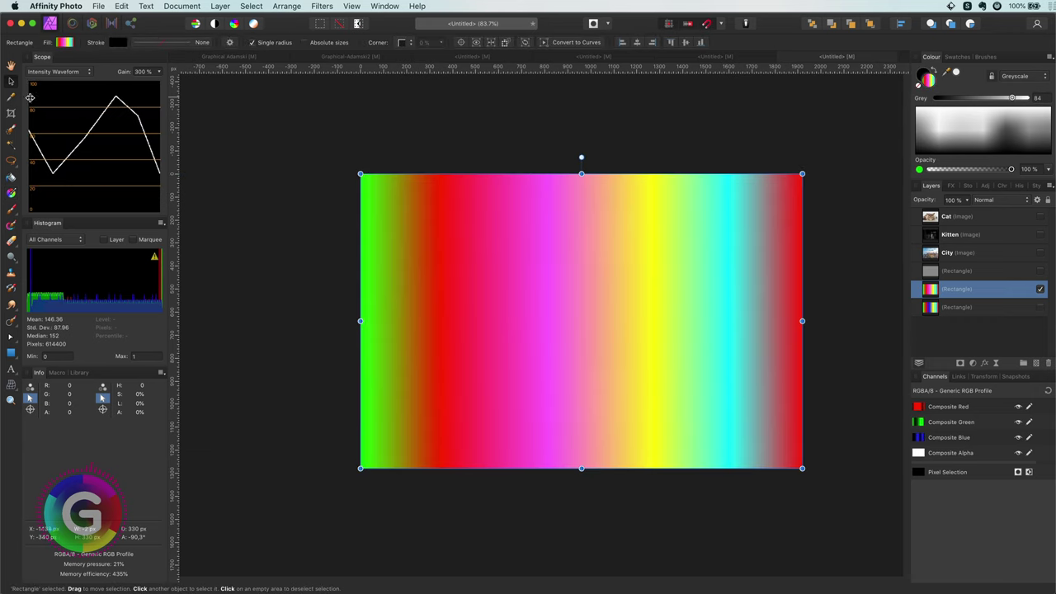
{"action": "left_click", "coordinate": [11, 68]}
{"action": "key", "text": "super+0"}
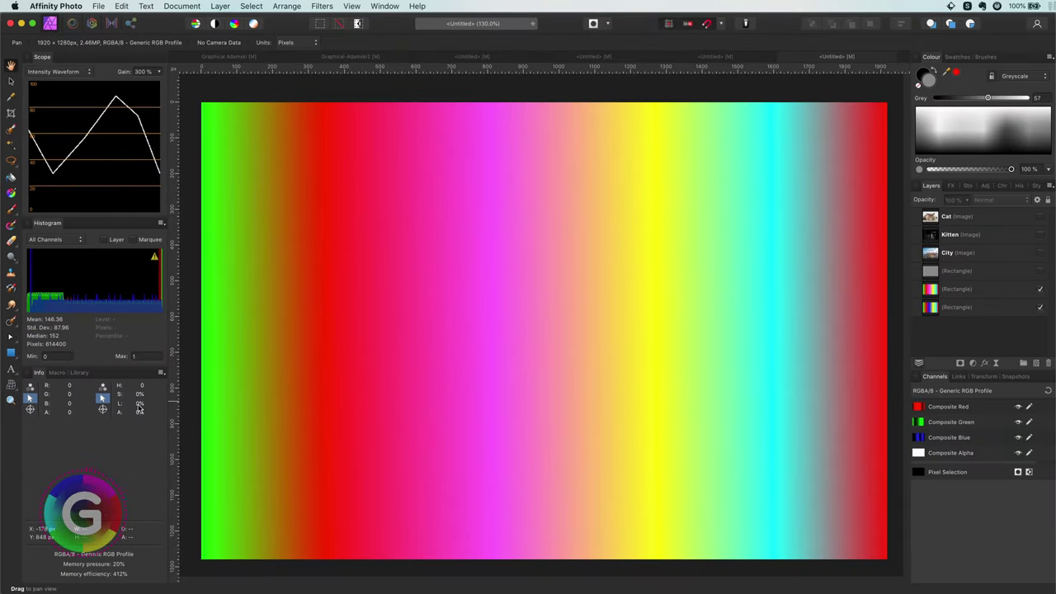
Add a Channel Mixer adjustment with Gray output above the upper gradient rectangle and show the City image layer
{"action": "left_click", "coordinate": [988, 296]}
{"action": "left_click", "coordinate": [973, 363]}
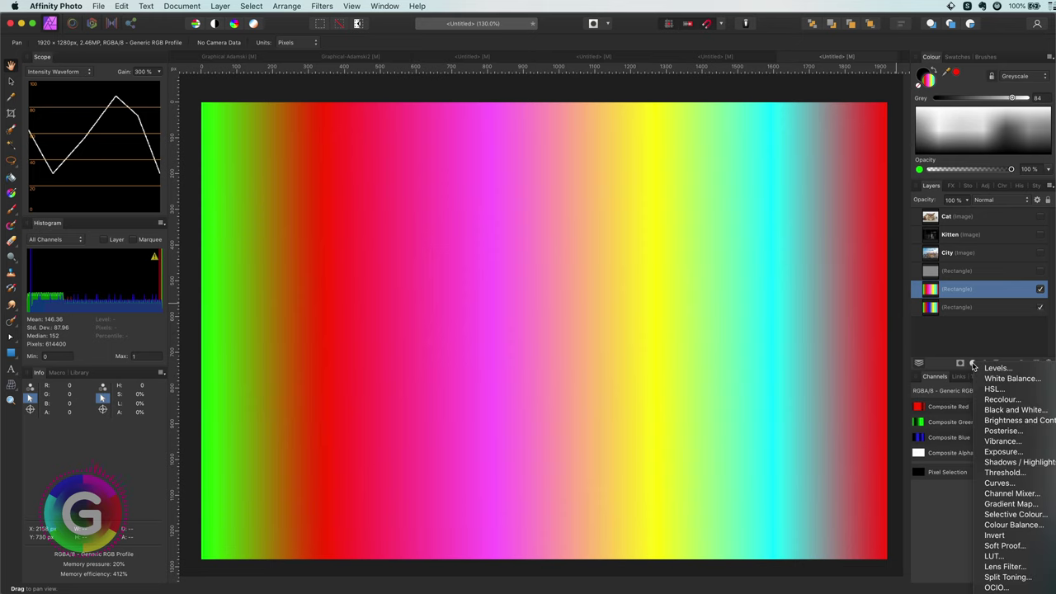
{"action": "left_click", "coordinate": [990, 494]}
{"action": "left_click", "coordinate": [717, 402]}
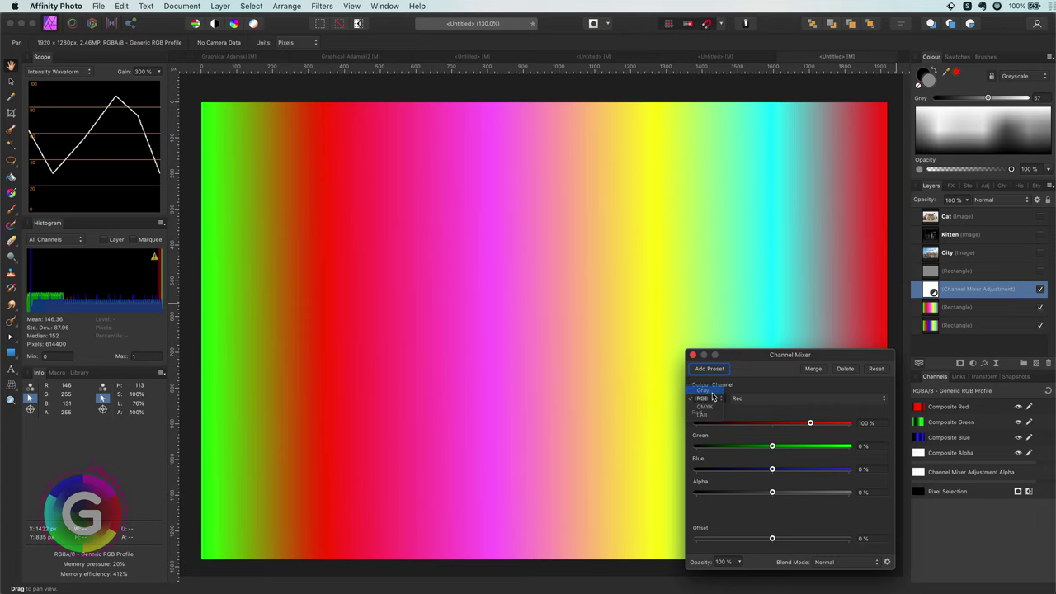
{"action": "left_click", "coordinate": [703, 390]}
{"action": "left_click", "coordinate": [694, 355]}
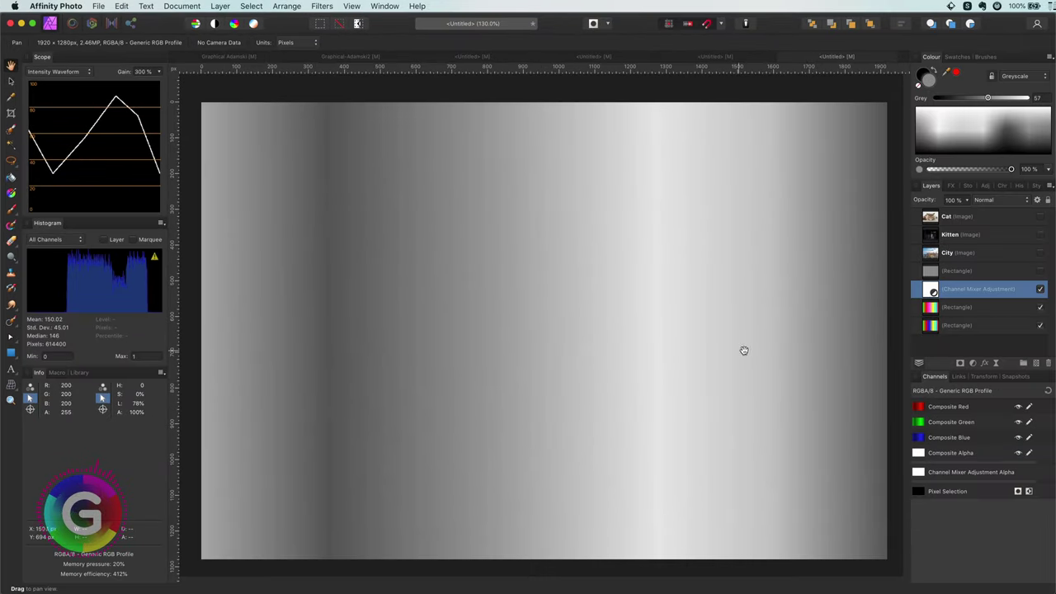
{"action": "left_click", "coordinate": [1040, 254]}
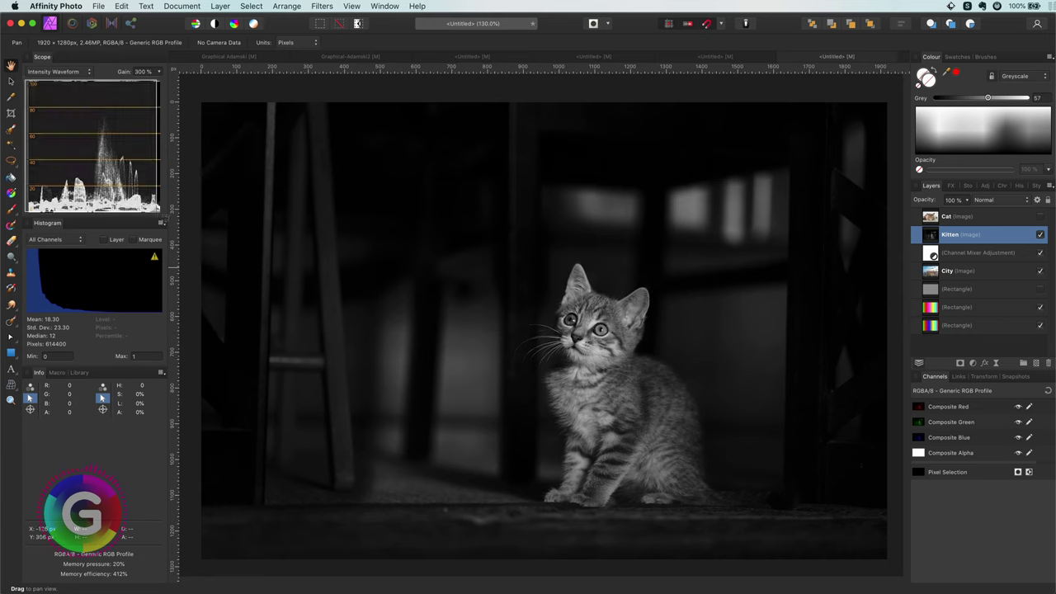
Copy the kitten photo's waveform capture from Shottr, paste it into the document and stretch it across the lower part of the canvas
{"action": "left_click", "coordinate": [93, 145]}
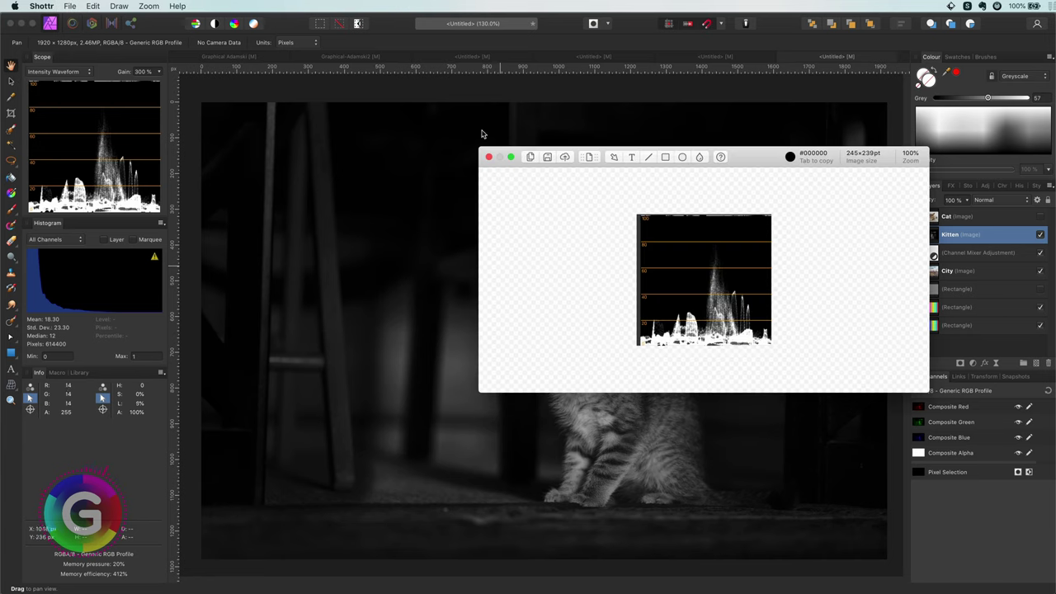
{"action": "left_click", "coordinate": [531, 157]}
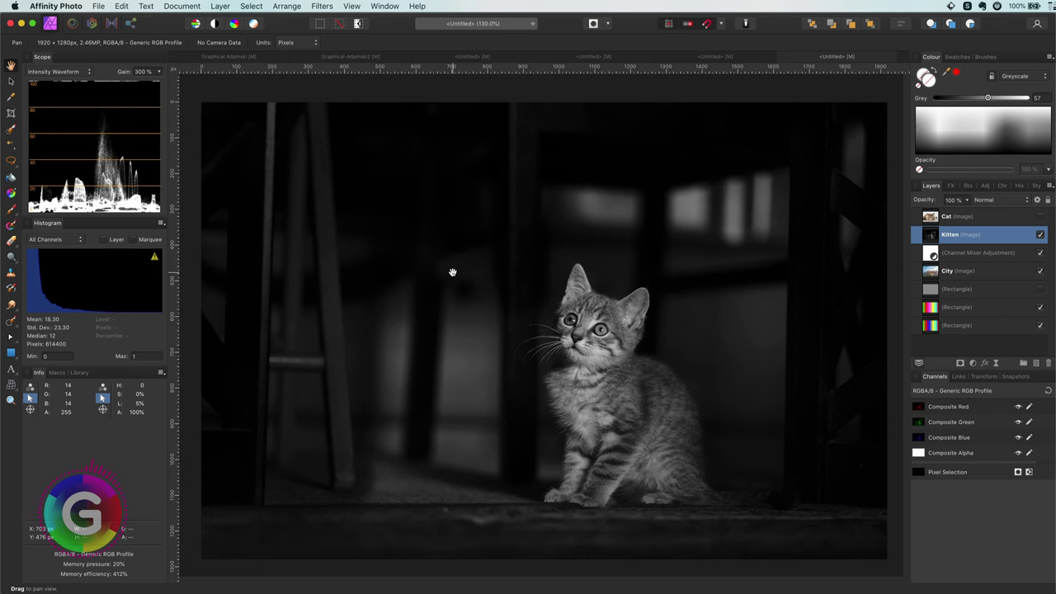
{"action": "key", "text": "super+v"}
{"action": "left_click_drag", "start_coordinate": [626, 322], "coordinate": [885, 213]}
{"action": "left_click_drag", "start_coordinate": [546, 271], "coordinate": [546, 217]}
{"action": "left_click_drag", "start_coordinate": [729, 188], "coordinate": [732, 519]}
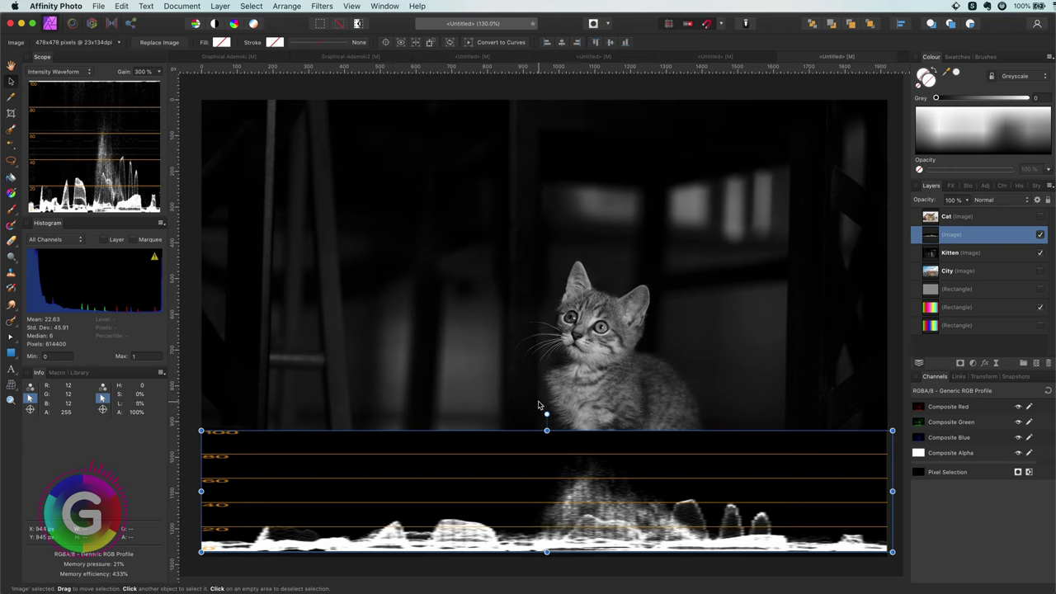
Delete the pasted waveform image and show the Cat image layer briefly to inspect its intensity waveform
{"action": "key", "text": "Delete"}
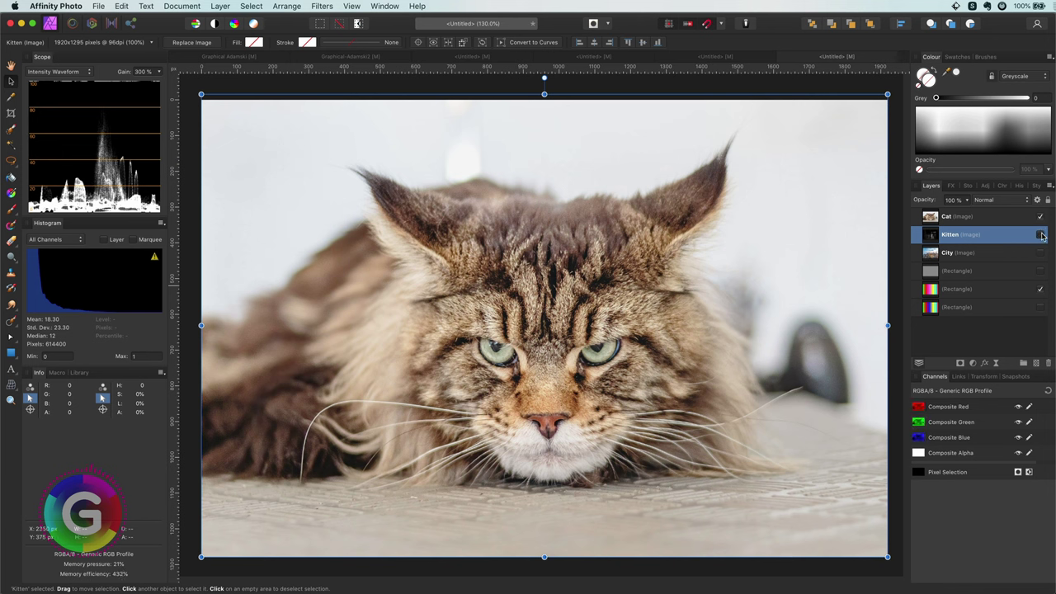
{"action": "left_click", "coordinate": [1040, 216]}
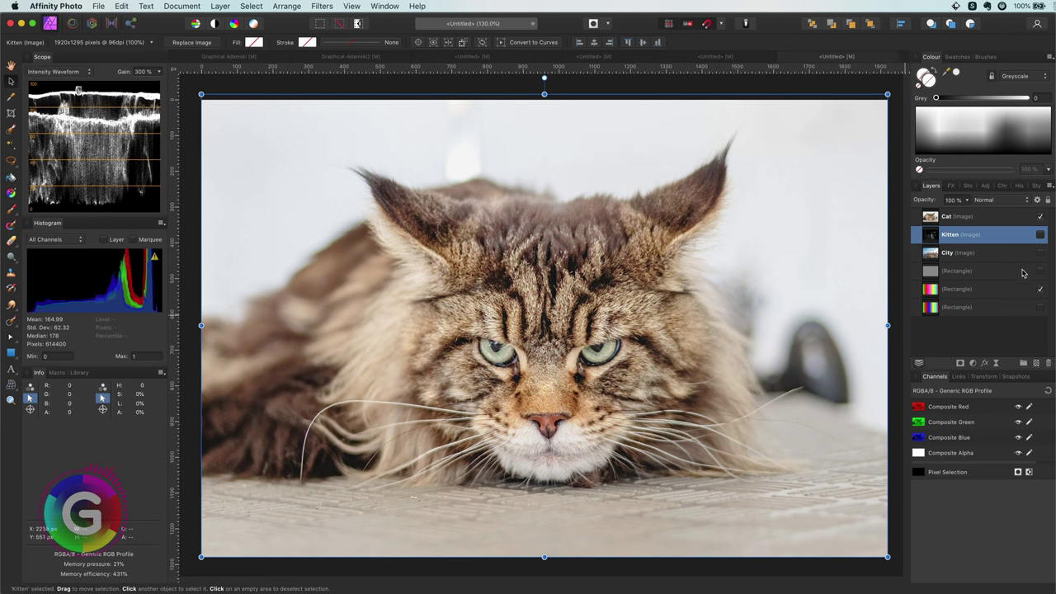
{"action": "left_click", "coordinate": [1039, 216]}
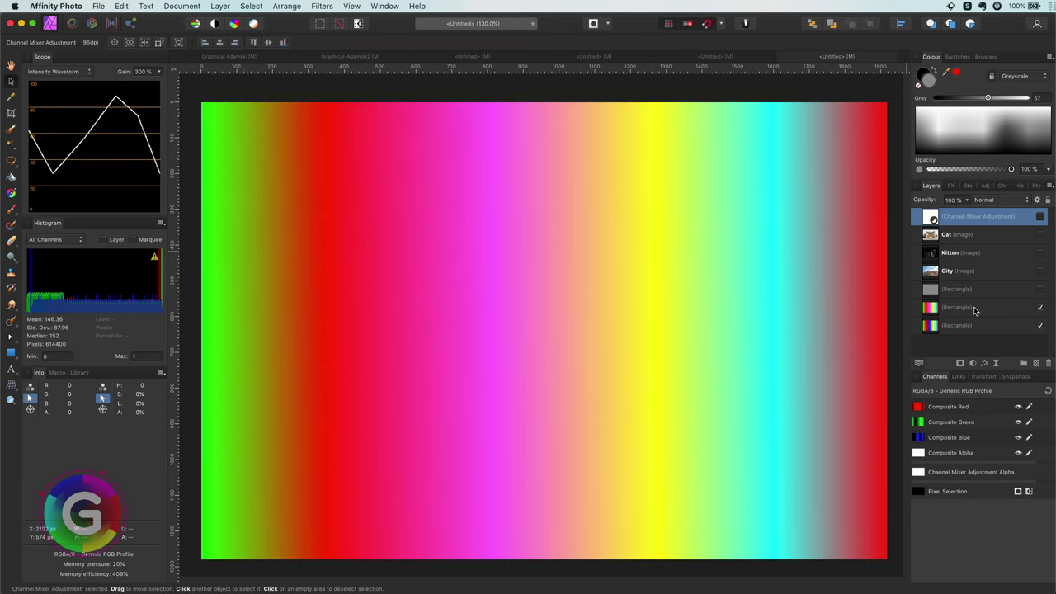
Select the upper gradient rectangle and switch the Scope to RGB Waveform
{"action": "left_click", "coordinate": [974, 307]}
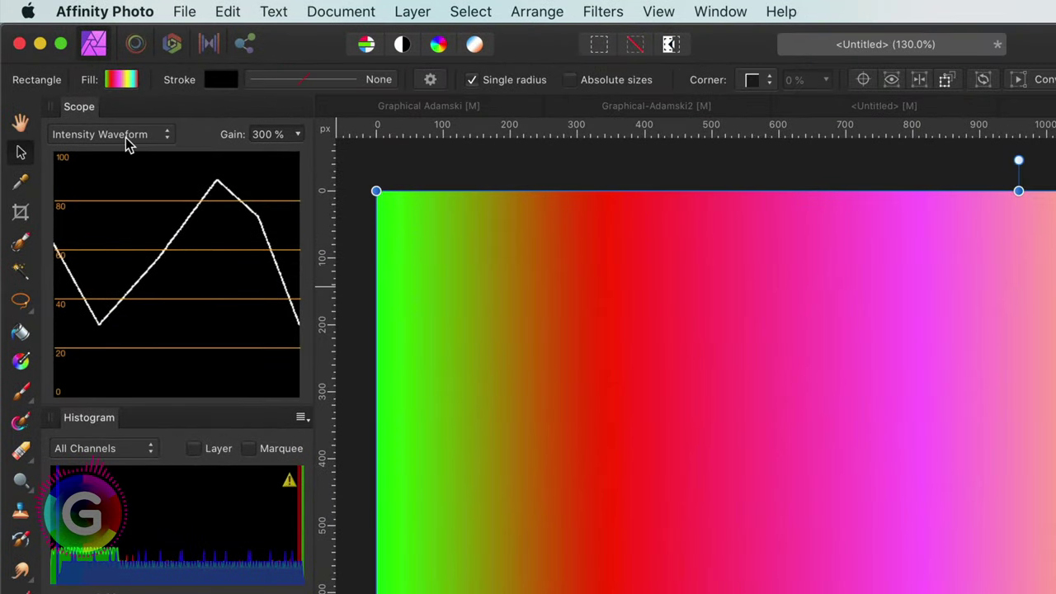
{"action": "left_click", "coordinate": [128, 136]}
{"action": "left_click", "coordinate": [126, 150]}
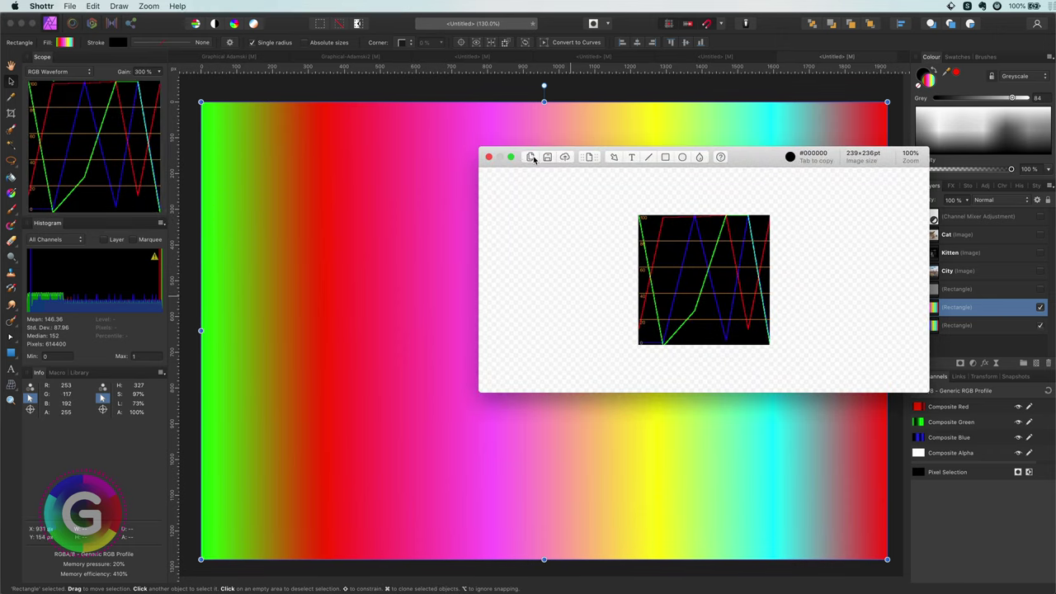
Paste the captured RGB waveform into the document and stretch it across the full width at the canvas's upper edge
{"action": "key", "text": "super+v"}
{"action": "left_click_drag", "start_coordinate": [529, 304], "coordinate": [277, 167]}
{"action": "left_click_drag", "start_coordinate": [371, 186], "coordinate": [887, 186]}
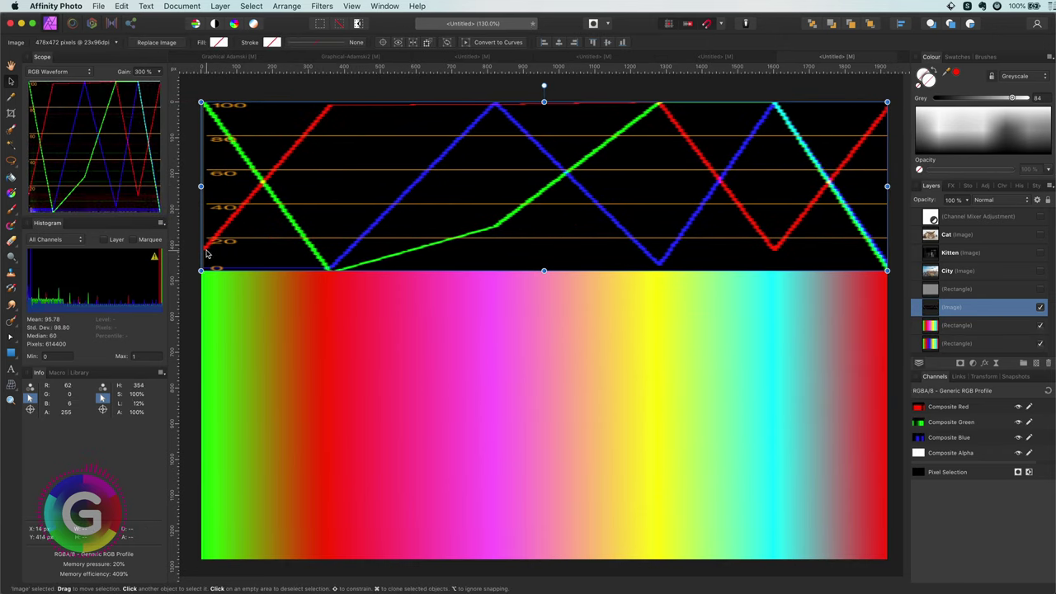
Set the second colour readout in the Info panel to RGB
{"action": "left_click", "coordinate": [104, 388]}
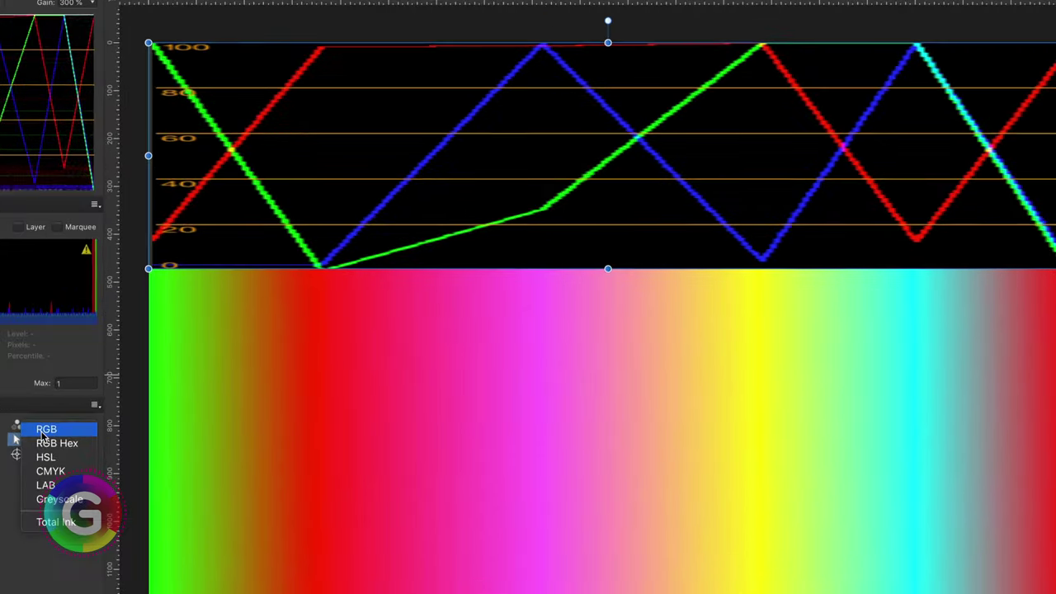
{"action": "left_click", "coordinate": [124, 389]}
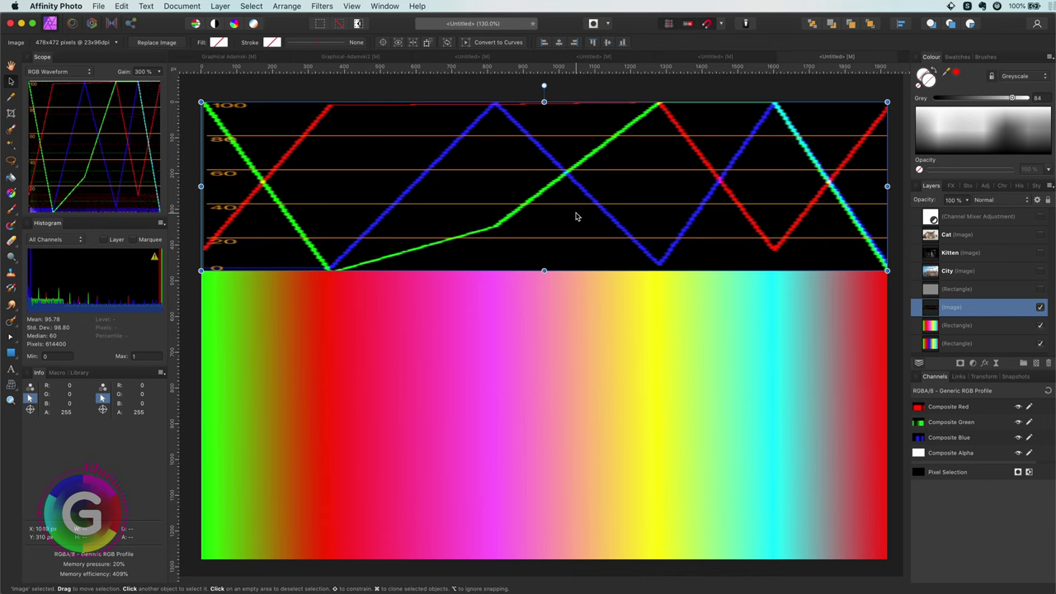
Delete the pasted RGB waveform image and temporarily hide the upper gradient rectangle to view the one beneath
{"action": "left_click", "coordinate": [1047, 362]}
{"action": "left_click", "coordinate": [1041, 308]}
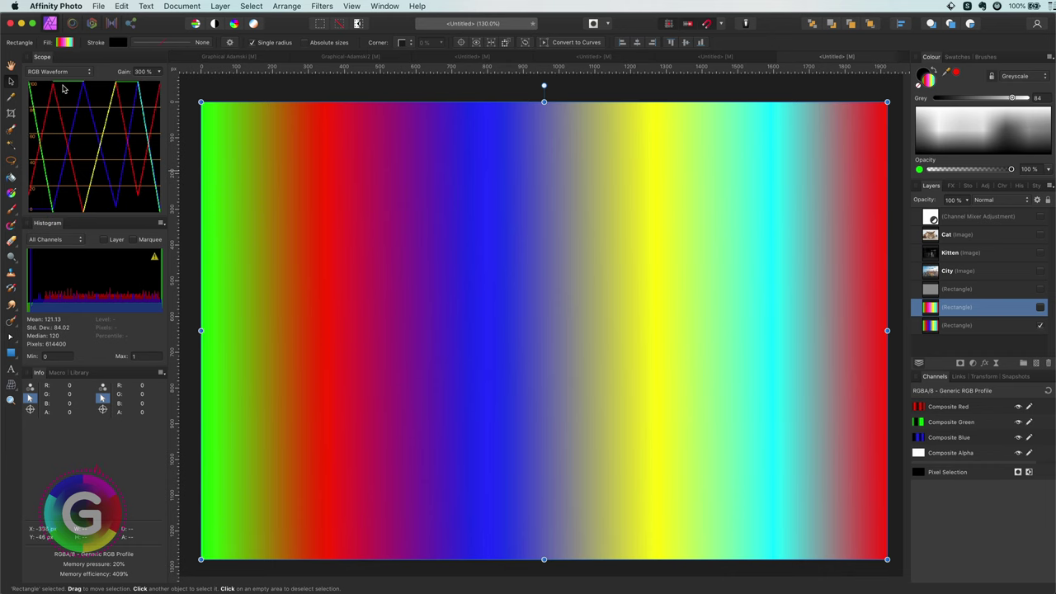
{"action": "key", "text": "super+z"}
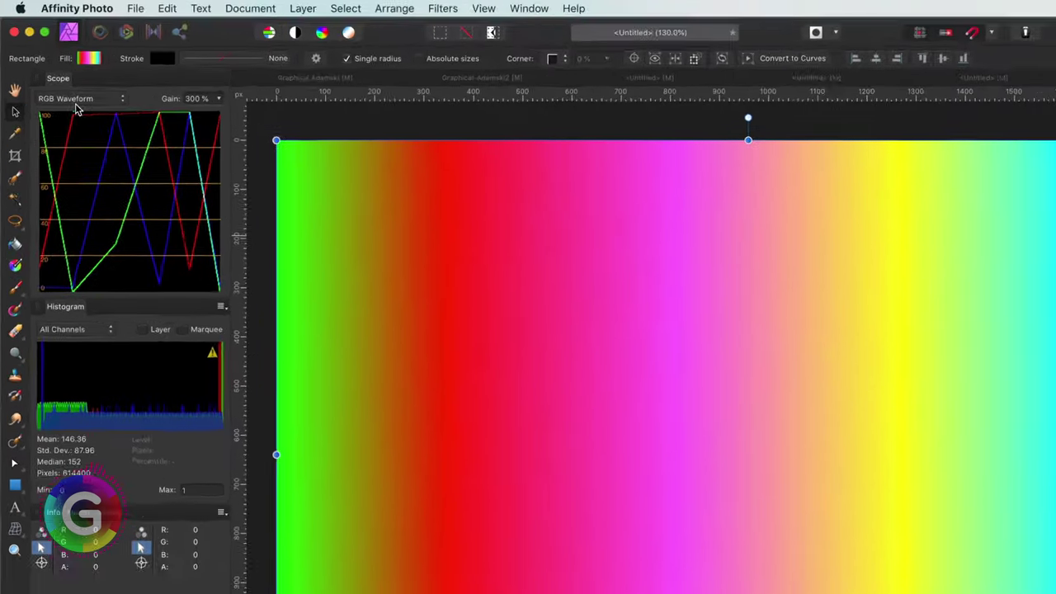
Switch the Scope to RGB Parade
{"action": "left_click", "coordinate": [75, 100]}
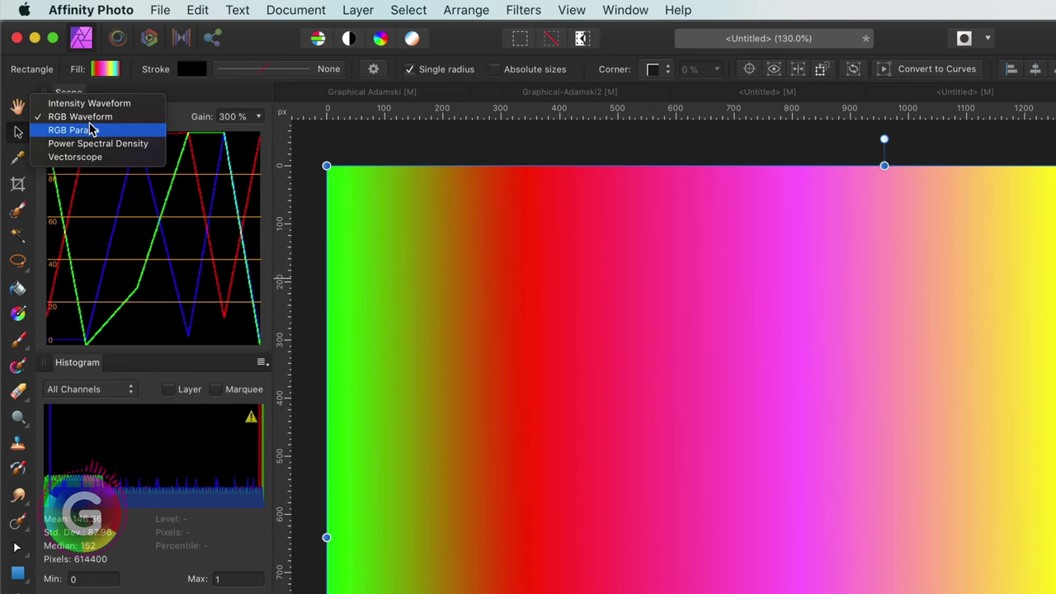
{"action": "left_click", "coordinate": [73, 130]}
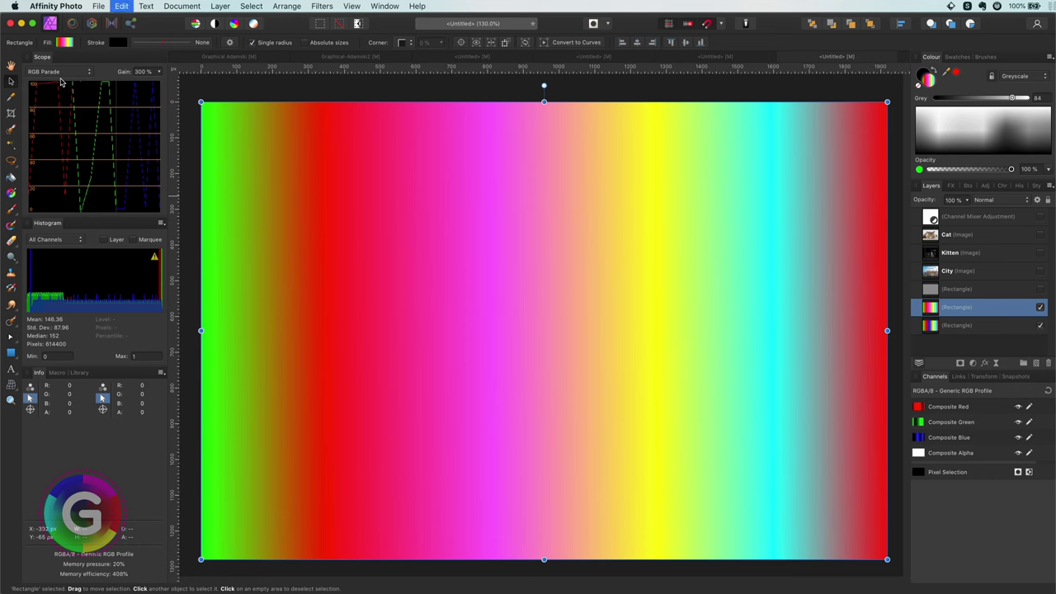
Paste the RGB waveform capture again, flatten it and stretch it across the full width at the canvas's upper edge
{"action": "key", "text": "super+v"}
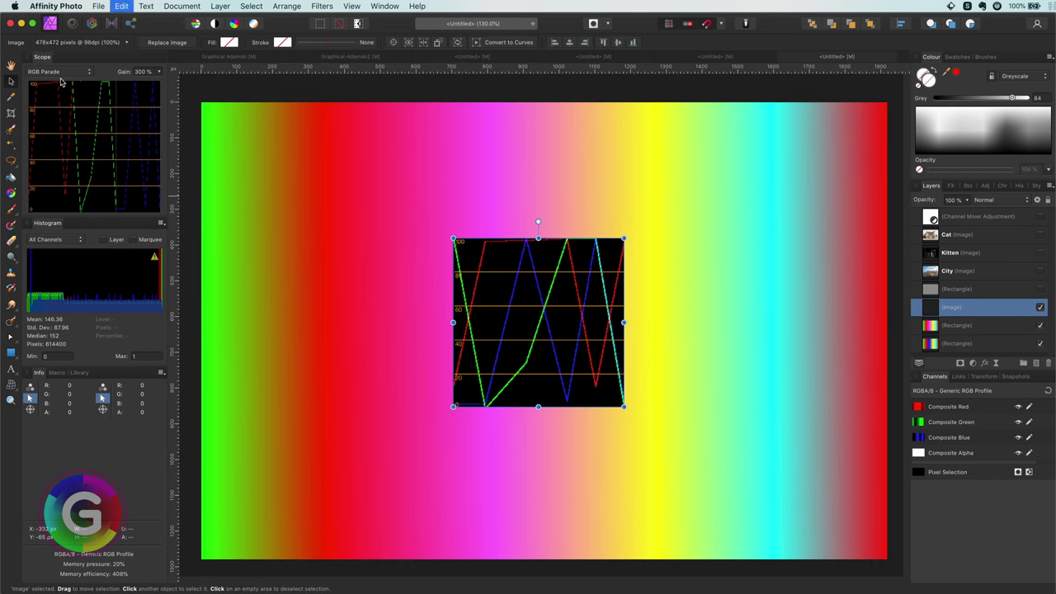
{"action": "left_click_drag", "start_coordinate": [515, 330], "coordinate": [264, 191]}
{"action": "left_click_drag", "start_coordinate": [287, 272], "coordinate": [286, 217]}
{"action": "left_click_drag", "start_coordinate": [372, 160], "coordinate": [887, 160]}
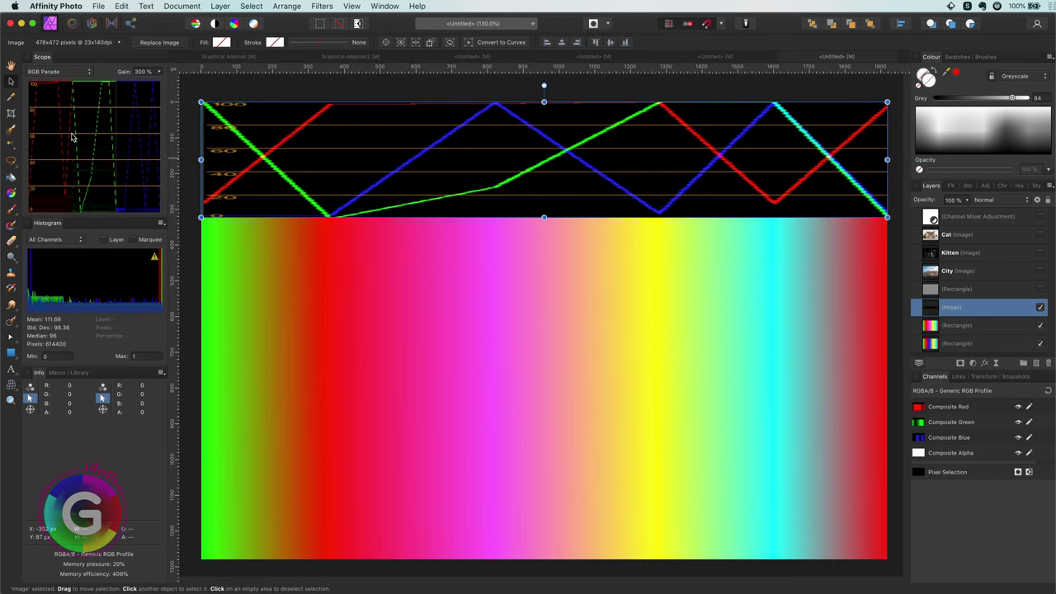
Capture the RGB Parade graph and paste it onto the canvas below the waveform capture, stretched across the full width
{"action": "left_click_drag", "start_coordinate": [27, 80], "coordinate": [164, 209]}
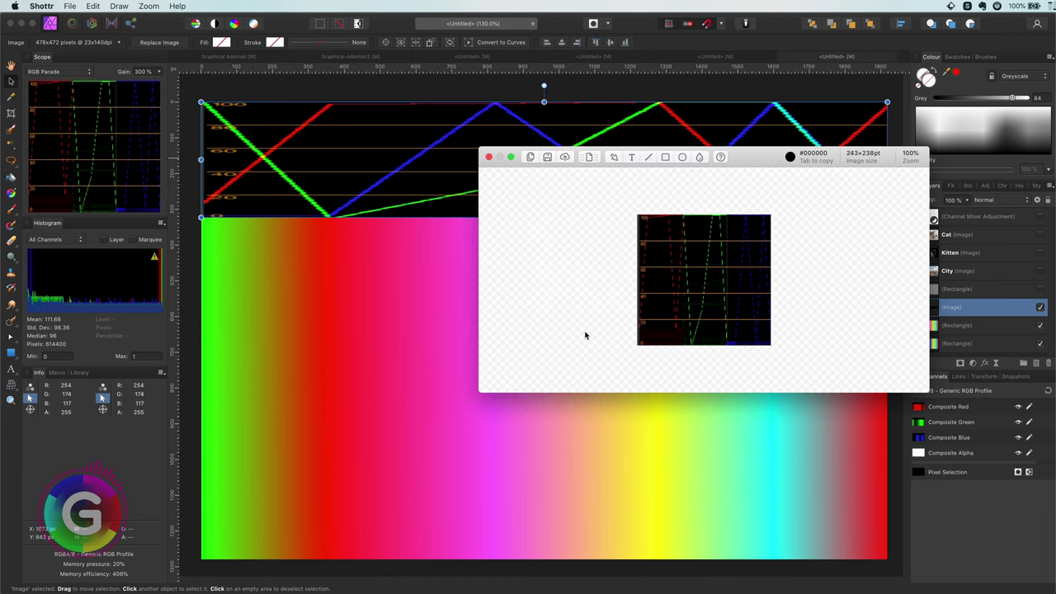
{"action": "left_click", "coordinate": [528, 158]}
{"action": "key", "text": "super+v"}
{"action": "left_click_drag", "start_coordinate": [480, 302], "coordinate": [887, 325]}
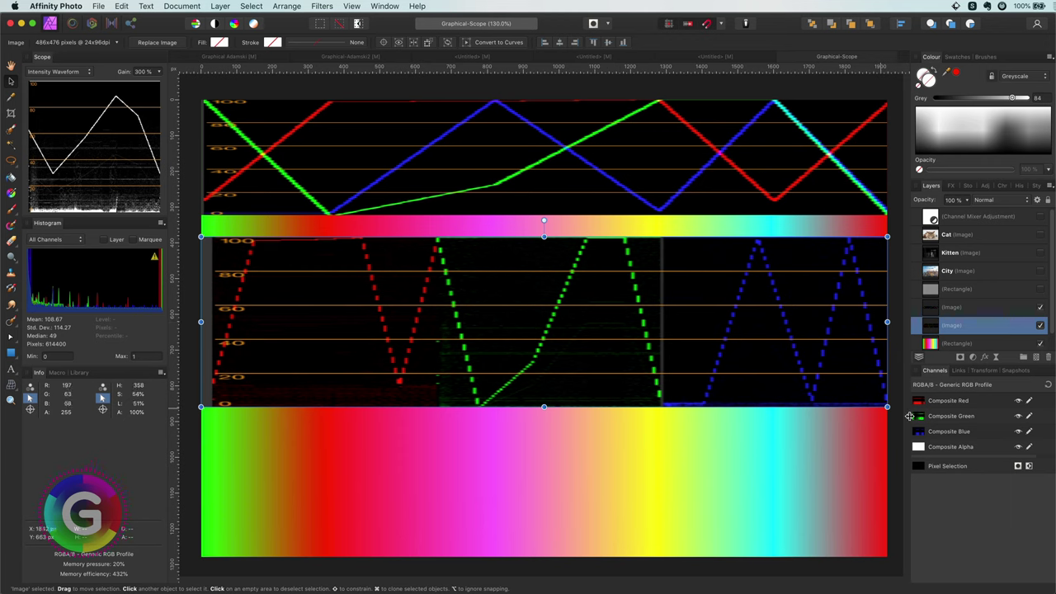
Triple the width of the pasted RGB Parade image to 5760 px
{"action": "left_click", "coordinate": [980, 372]}
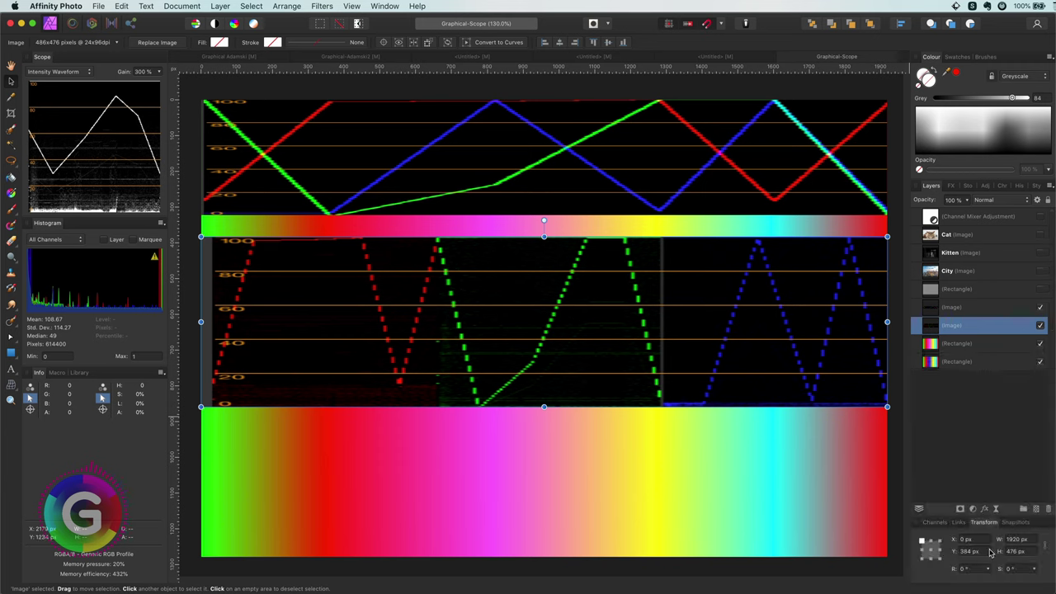
{"action": "left_click", "coordinate": [1018, 540]}
{"action": "left_click", "coordinate": [1022, 539]}
{"action": "double_click", "coordinate": [1033, 539]}
{"action": "type", "text": "*3"}
{"action": "key", "text": "Return"}
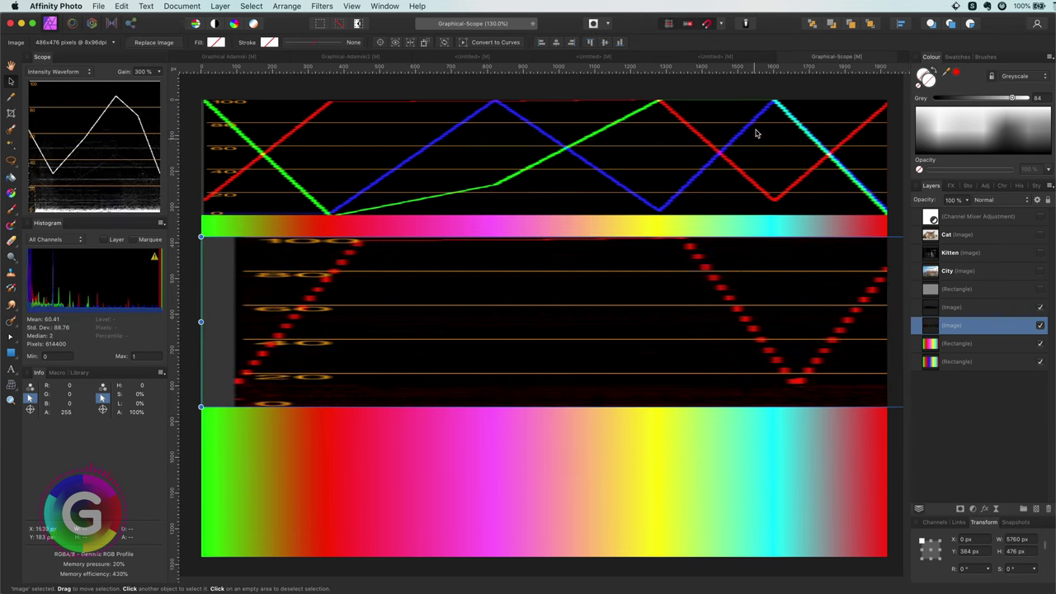
Centre the widened parade image horizontally and shift it slightly so its green section lines up with the gradient
{"action": "left_click", "coordinate": [901, 24]}
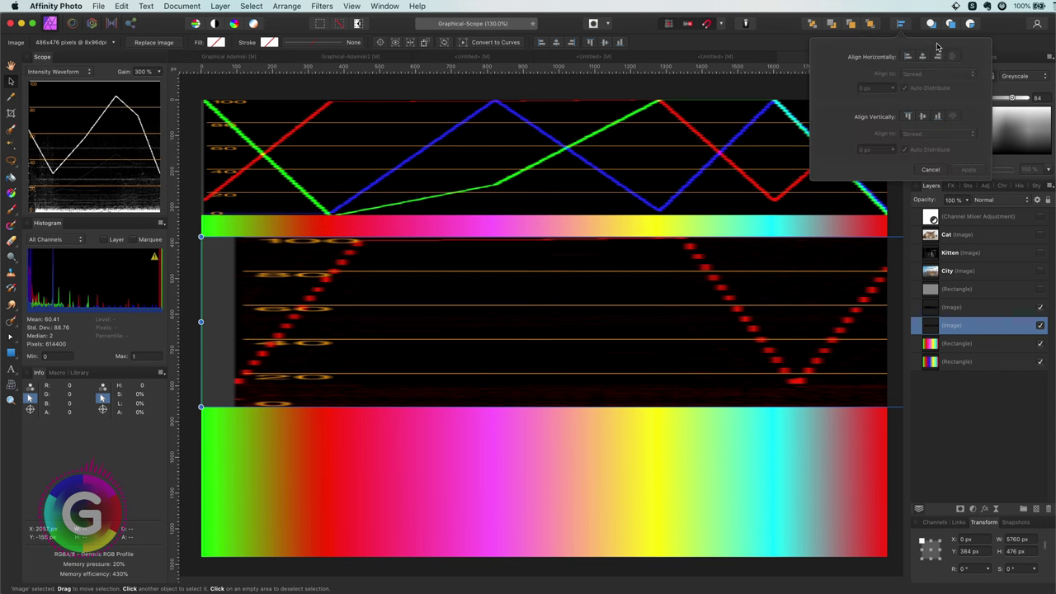
{"action": "left_click", "coordinate": [923, 57]}
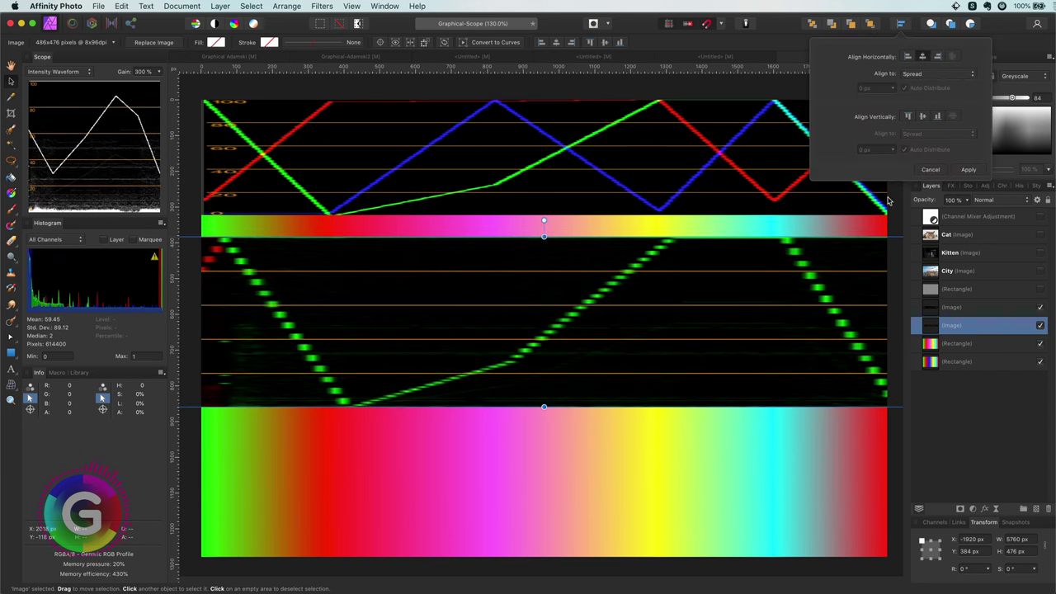
{"action": "left_click", "coordinate": [735, 472]}
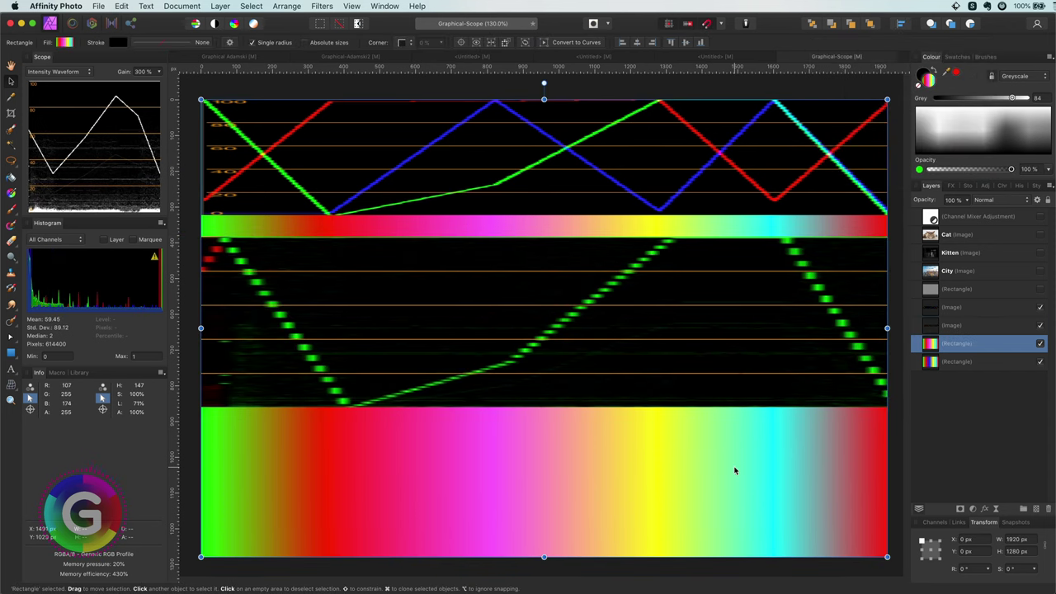
{"action": "left_click_drag", "start_coordinate": [744, 337], "coordinate": [697, 319]}
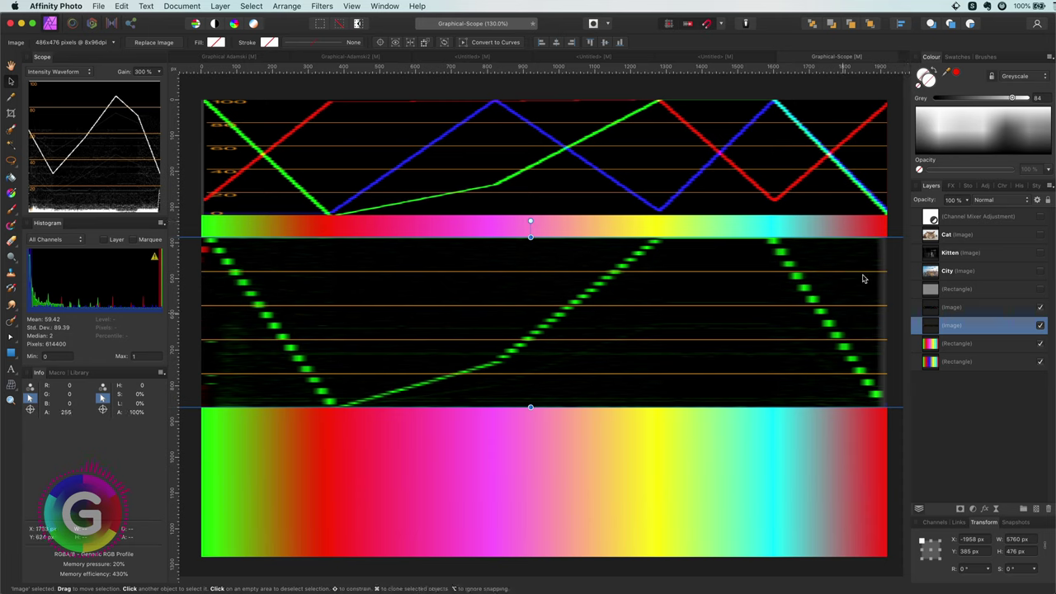
Left-align the parade image and nudge its red section into place over the gradient, then right-align it for the blue section
{"action": "left_click", "coordinate": [901, 24]}
{"action": "left_click", "coordinate": [907, 57]}
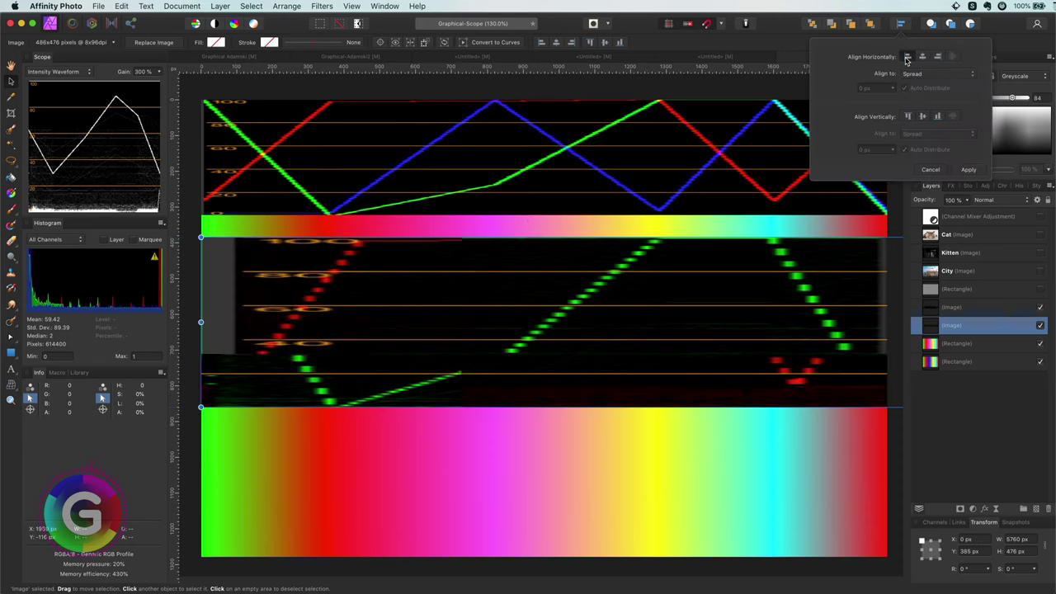
{"action": "left_click_drag", "start_coordinate": [768, 304], "coordinate": [777, 304]}
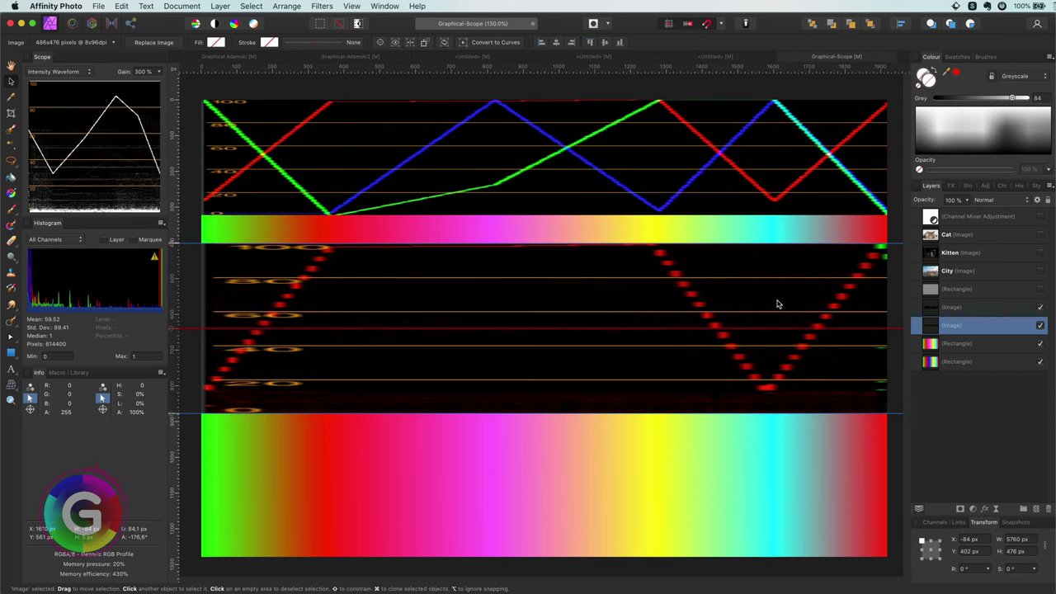
{"action": "left_click", "coordinate": [900, 23]}
{"action": "left_click", "coordinate": [937, 56]}
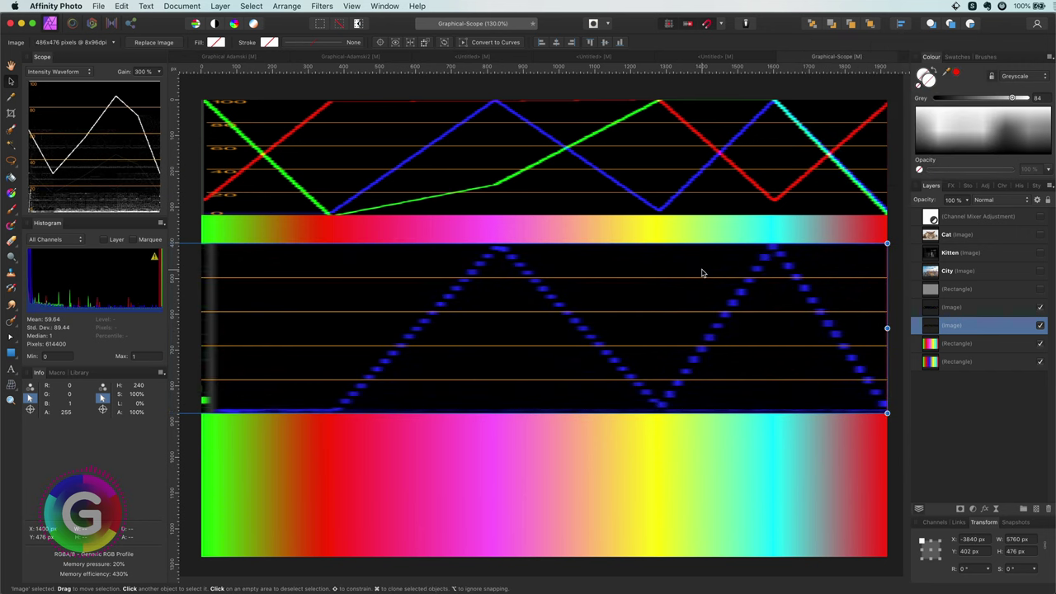
Delete both pasted scope captures, the RGB Parade and the RGB Waveform, from the canvas
{"action": "key", "text": "Delete"}
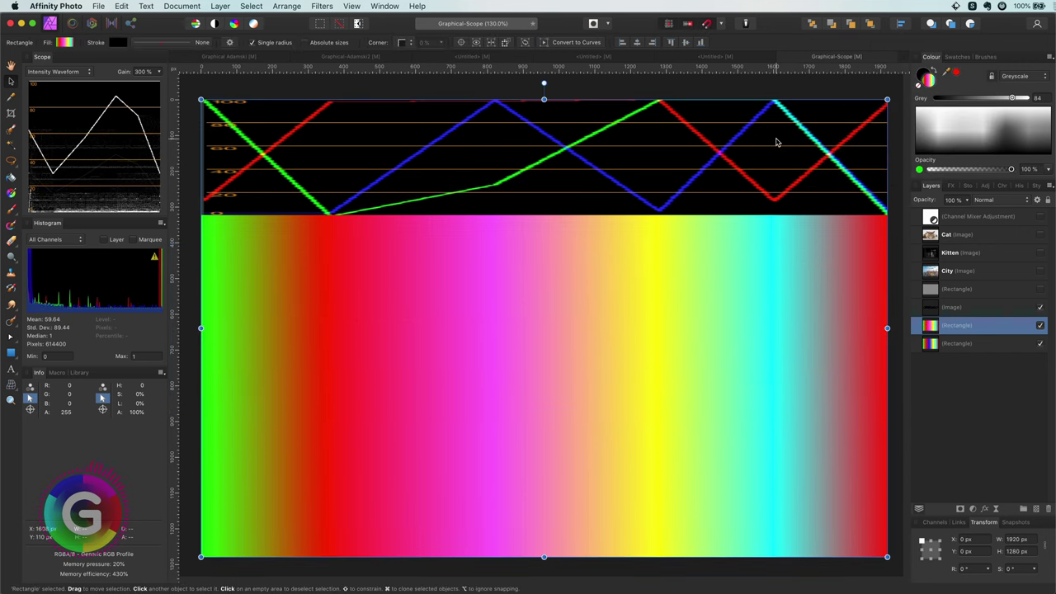
{"action": "key", "text": "Delete"}
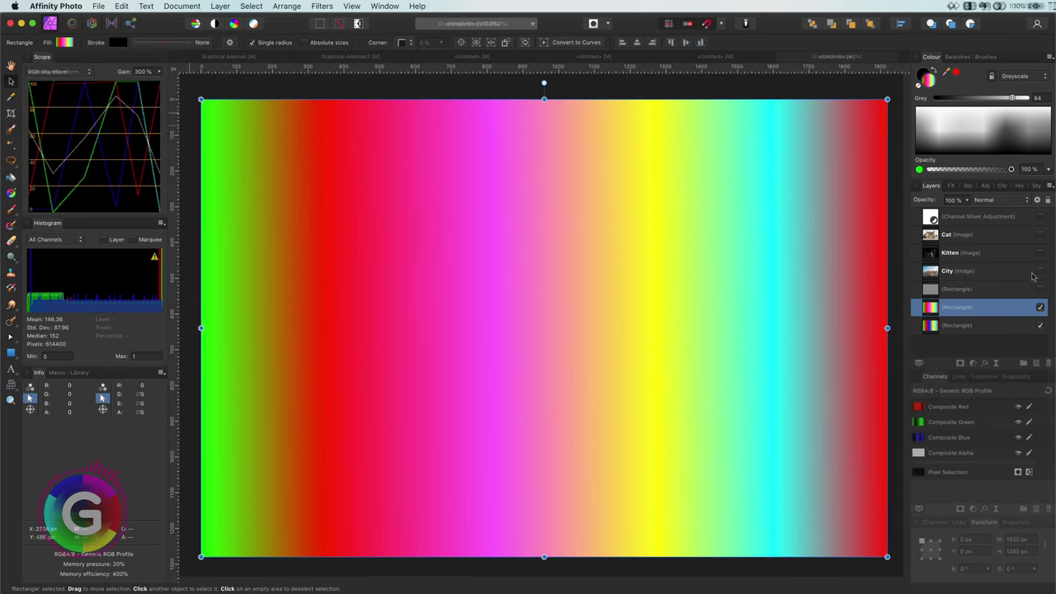
Show the City photo layer and switch the Scope to RGB Parade
{"action": "left_click", "coordinate": [1041, 273]}
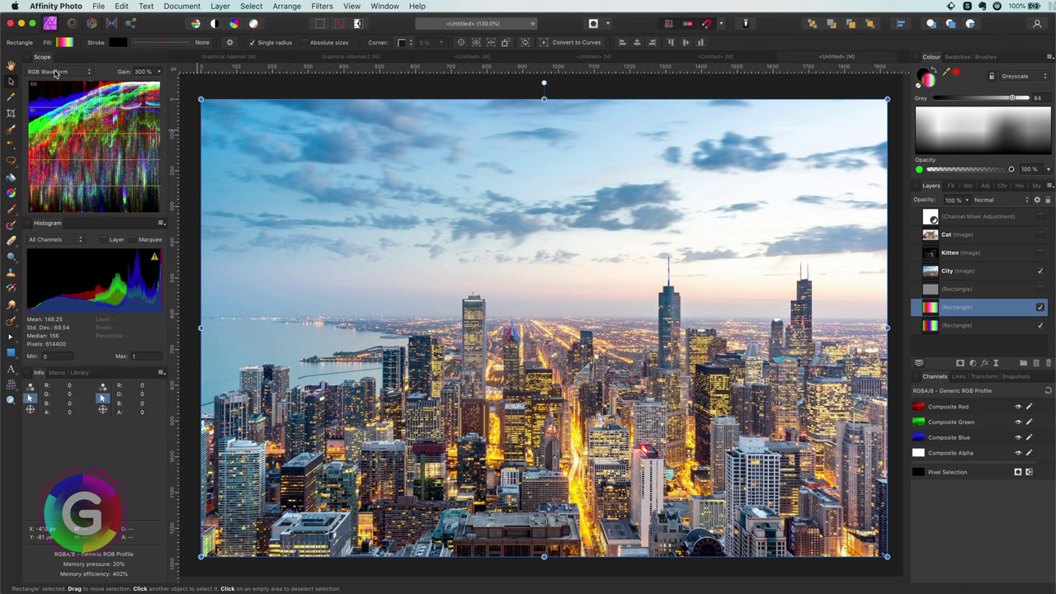
{"action": "left_click", "coordinate": [55, 72]}
{"action": "left_click", "coordinate": [56, 79]}
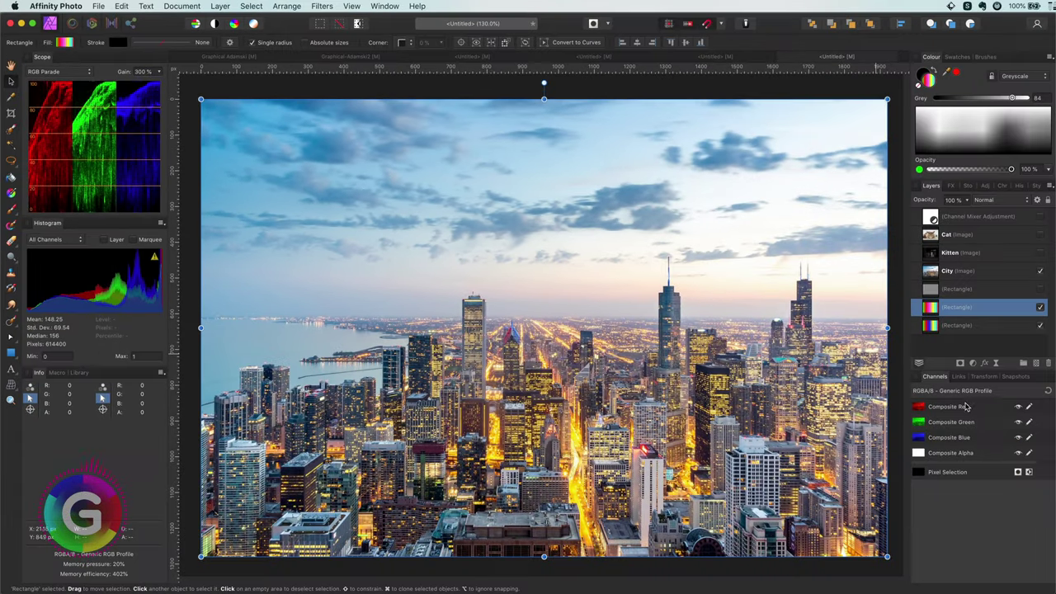
View the City photo's composite red channel on its own, then restore all channels
{"action": "left_click", "coordinate": [986, 406], "text": "alt"}
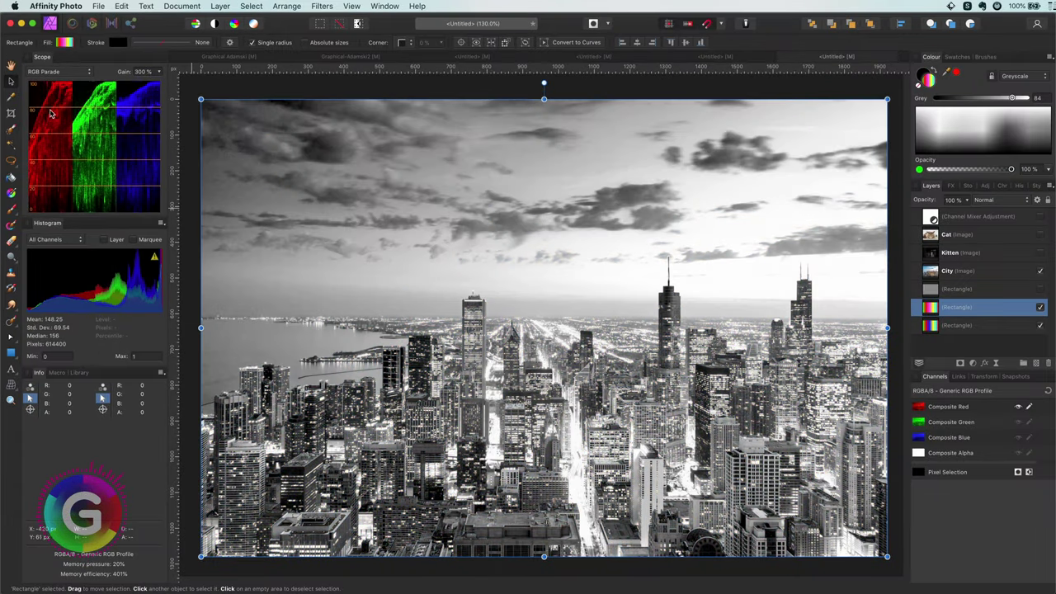
{"action": "left_click", "coordinate": [957, 271]}
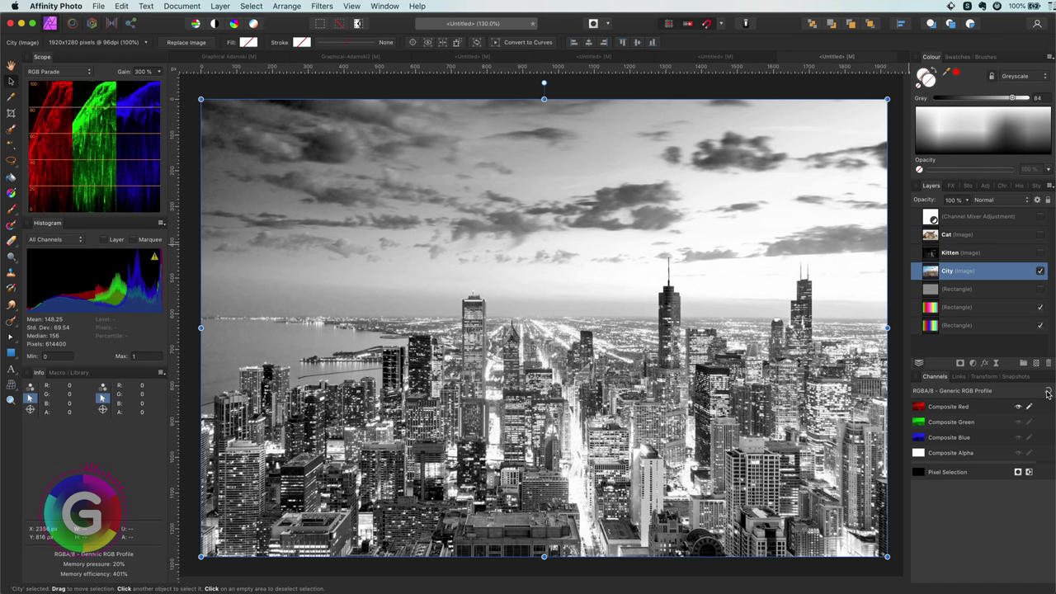
{"action": "left_click", "coordinate": [1048, 392]}
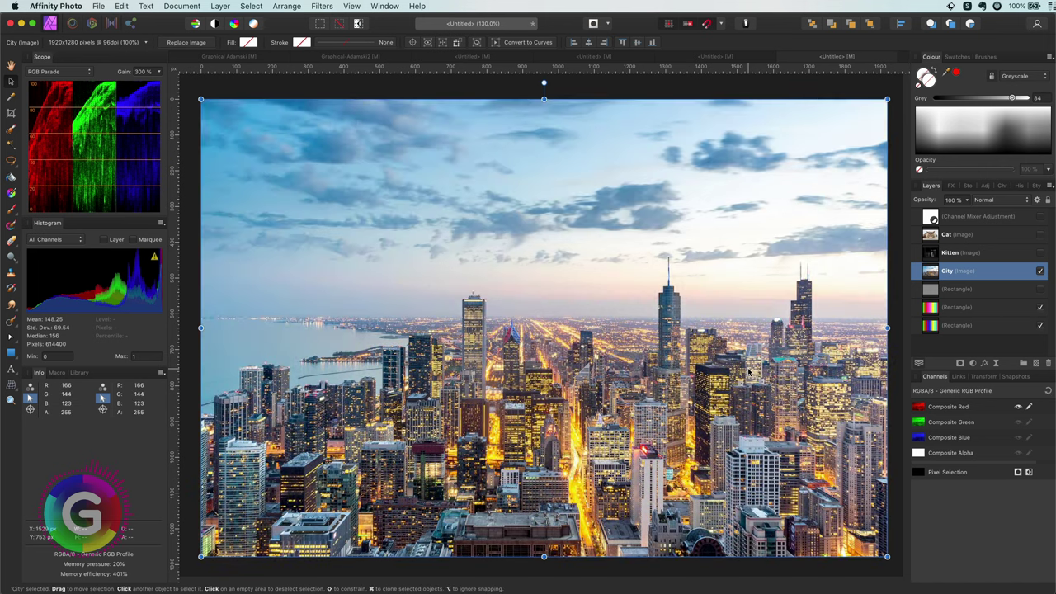
Show the Kitten and Cat photo layers in turn, then switch the Scope to RGB Waveform
{"action": "left_click", "coordinate": [1031, 257]}
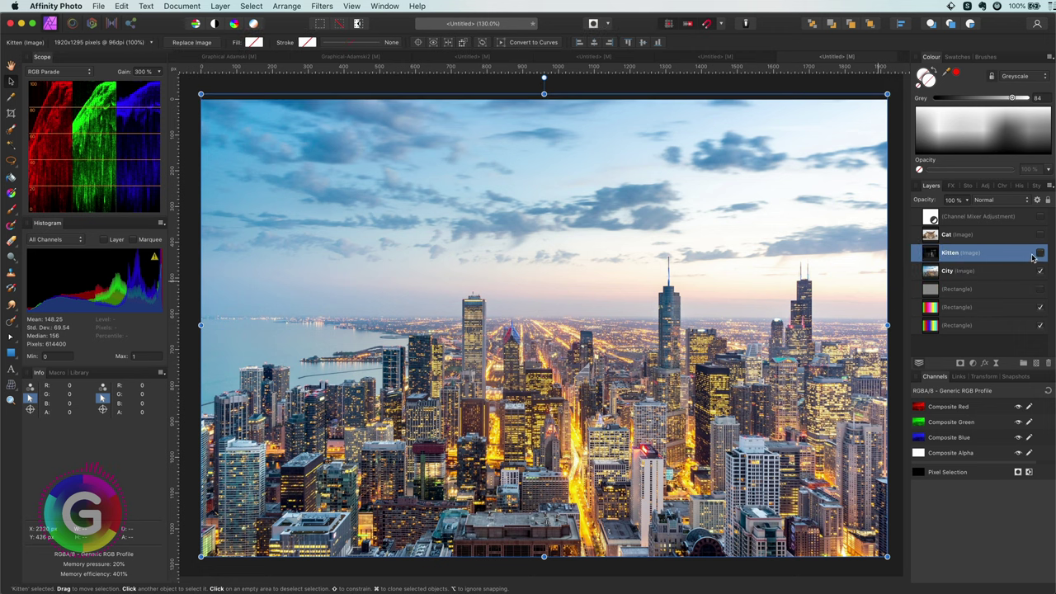
{"action": "left_click", "coordinate": [1040, 254]}
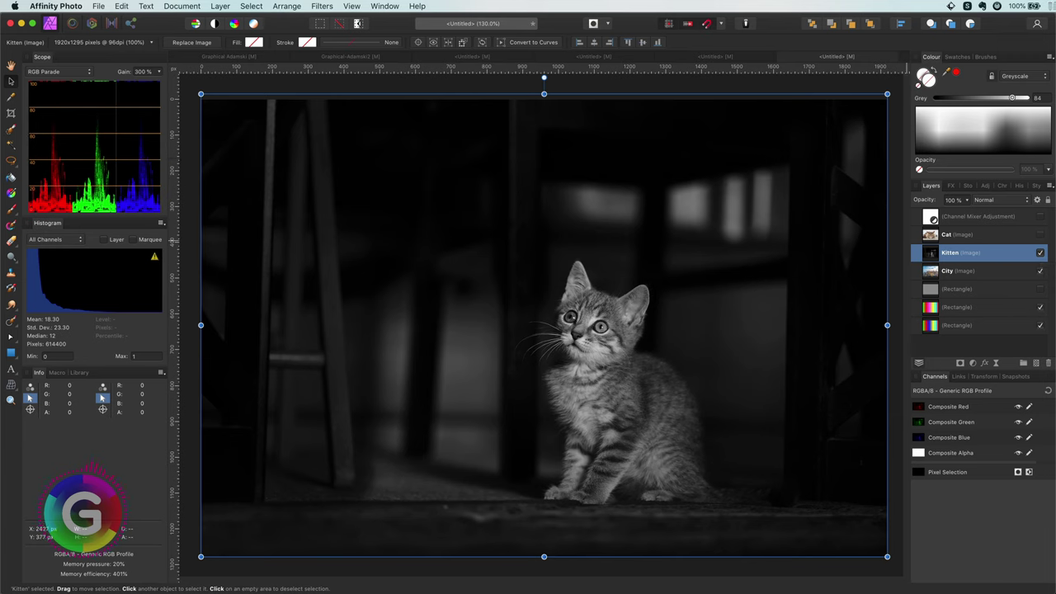
{"action": "left_click", "coordinate": [1041, 235]}
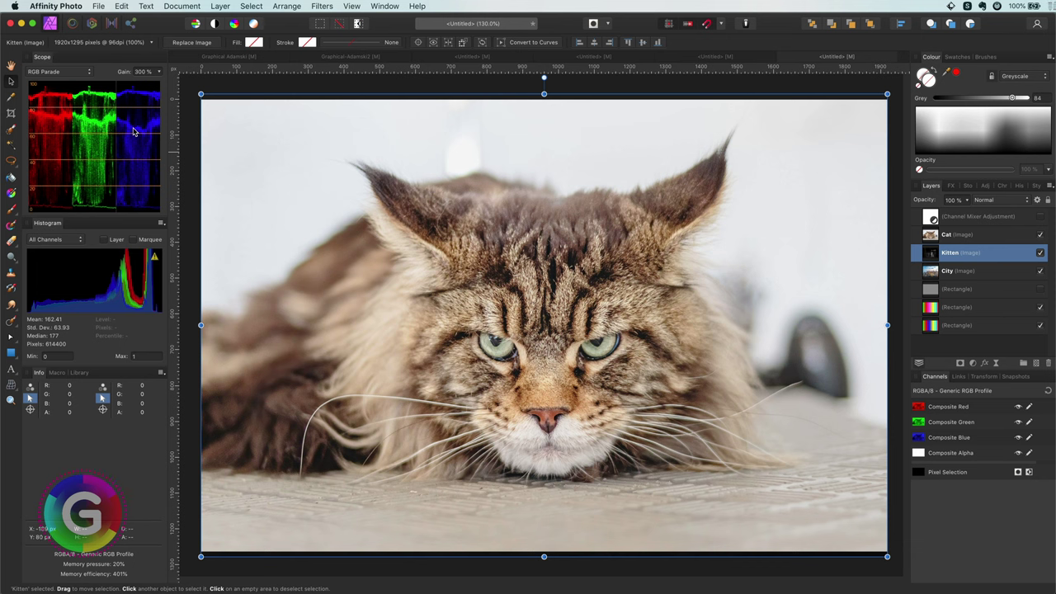
{"action": "left_click", "coordinate": [80, 74]}
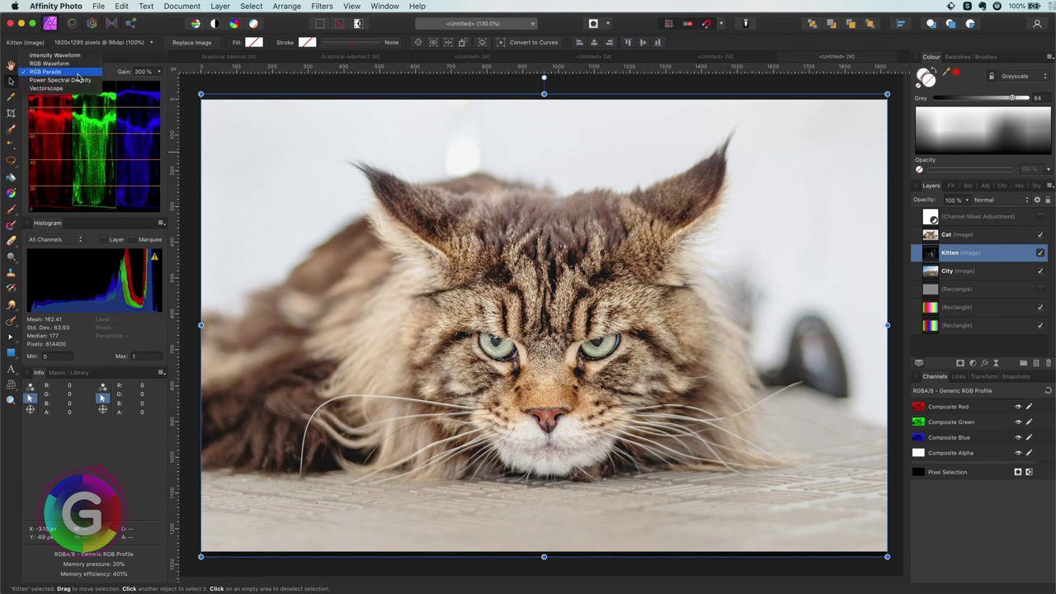
{"action": "left_click", "coordinate": [50, 63]}
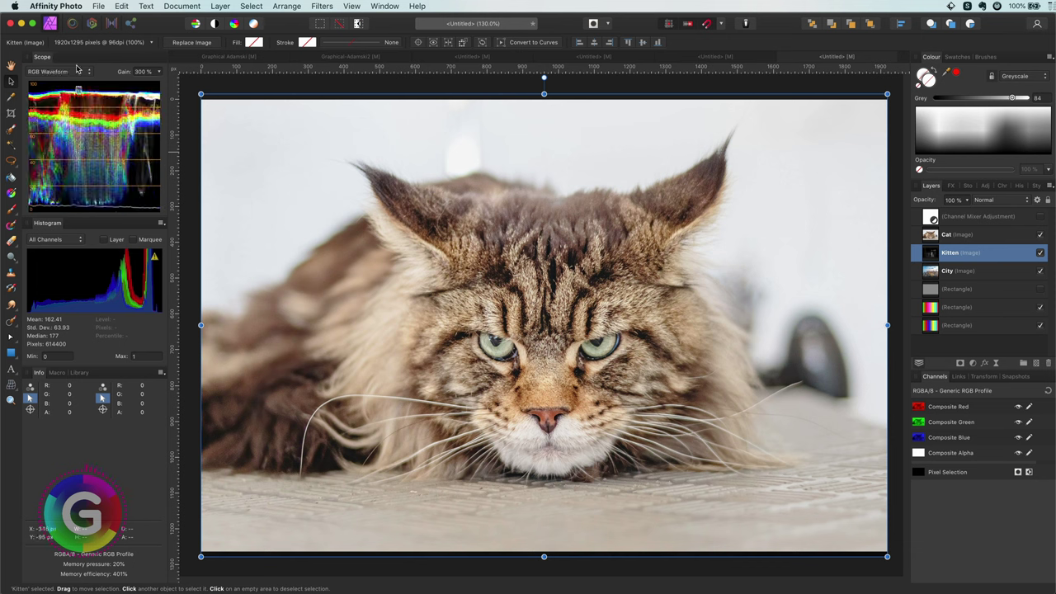
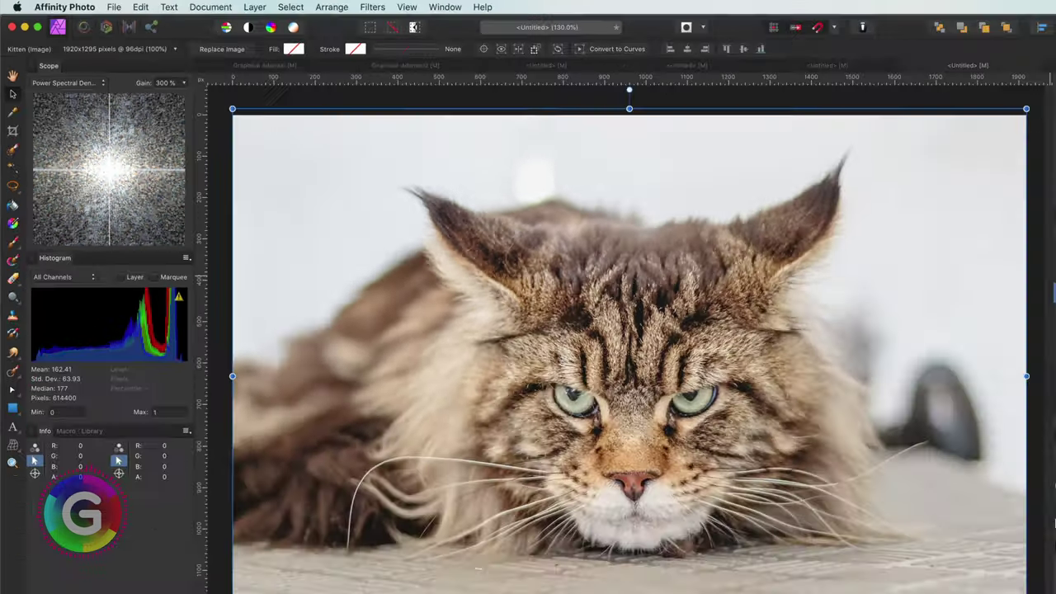
Hide the Cat, Kitten and City photo layers to expose the gradient rectangle
{"action": "left_click", "coordinate": [1040, 235]}
{"action": "left_click", "coordinate": [1039, 253]}
{"action": "left_click", "coordinate": [1040, 272]}
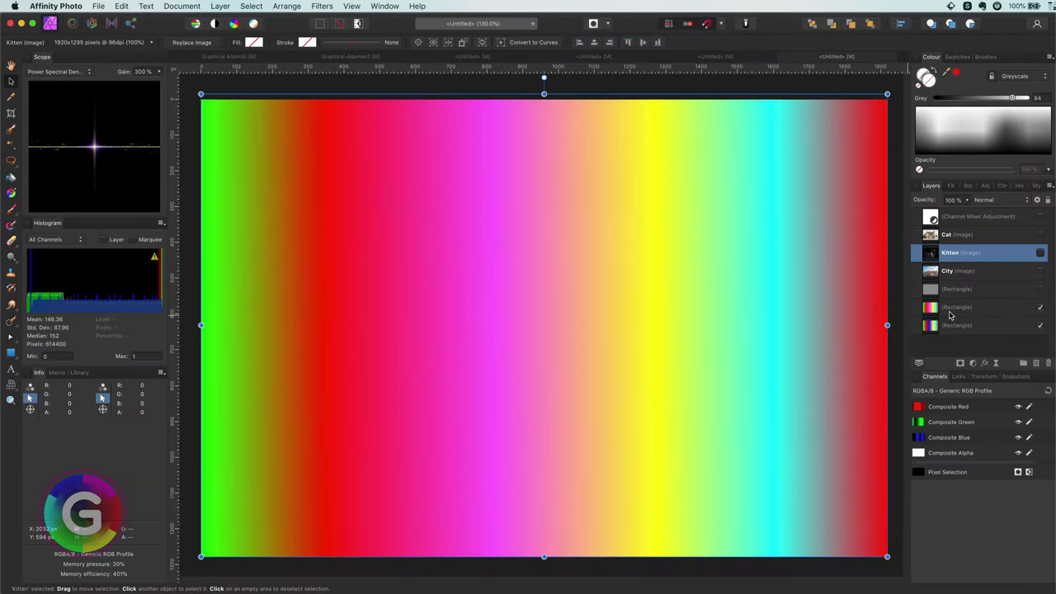
Add a live Add Noise filter to the upper gradient rectangle
{"action": "left_click", "coordinate": [949, 309]}
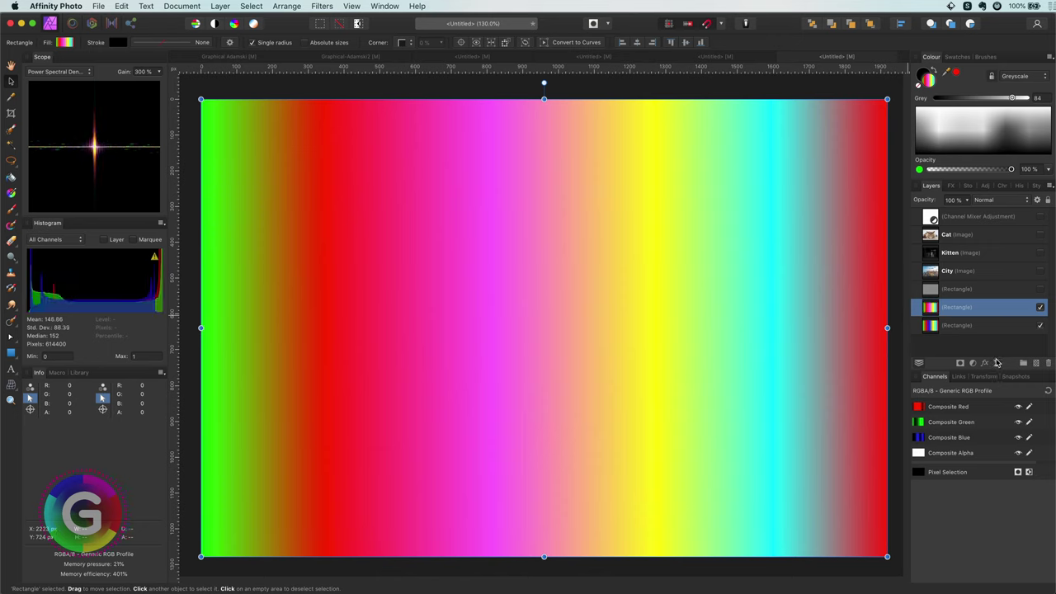
{"action": "left_click", "coordinate": [996, 364]}
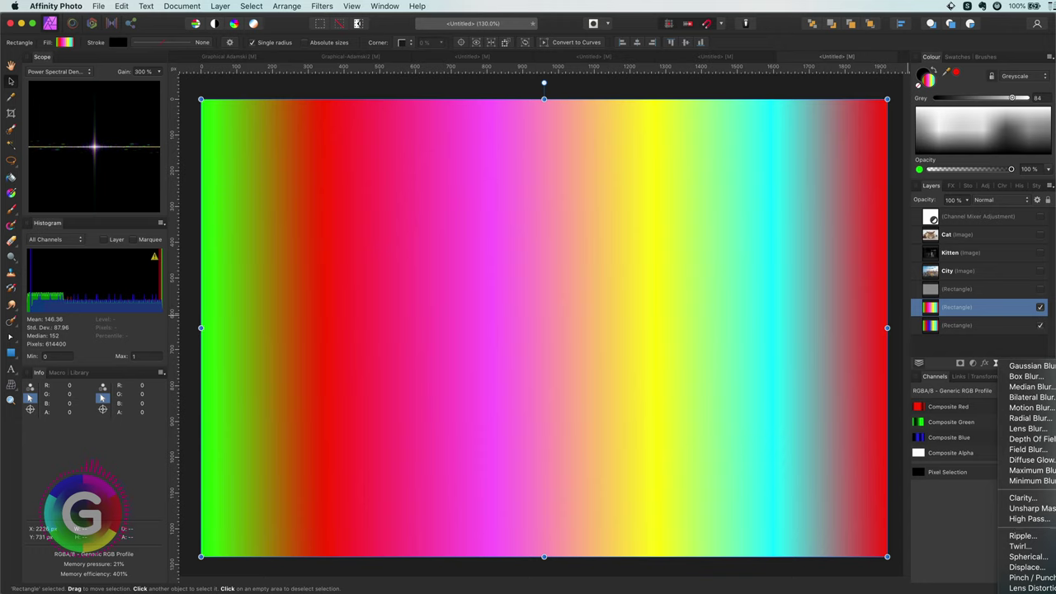
{"action": "left_click", "coordinate": [1032, 588]}
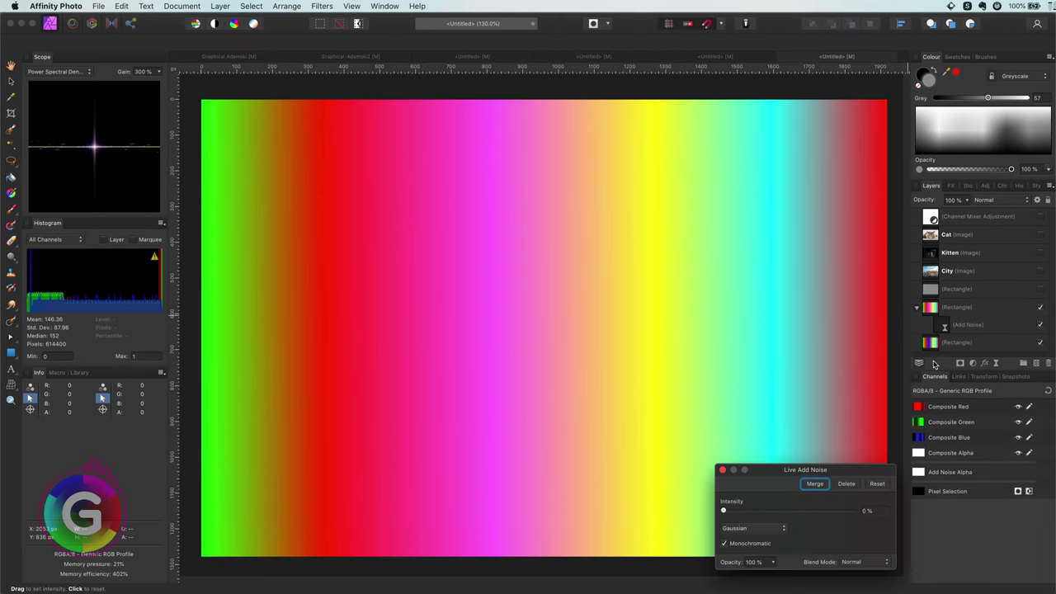
{"action": "left_click", "coordinate": [942, 328]}
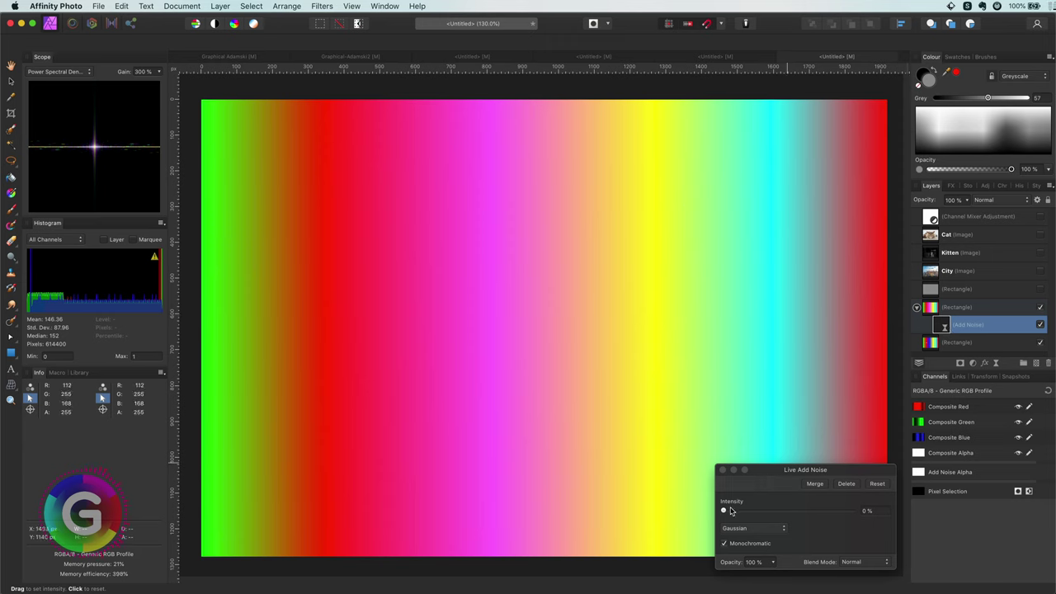
Raise the Gaussian noise intensity to 52 %, then reduce it to 24 %
{"action": "left_click_drag", "start_coordinate": [724, 511], "coordinate": [744, 511]}
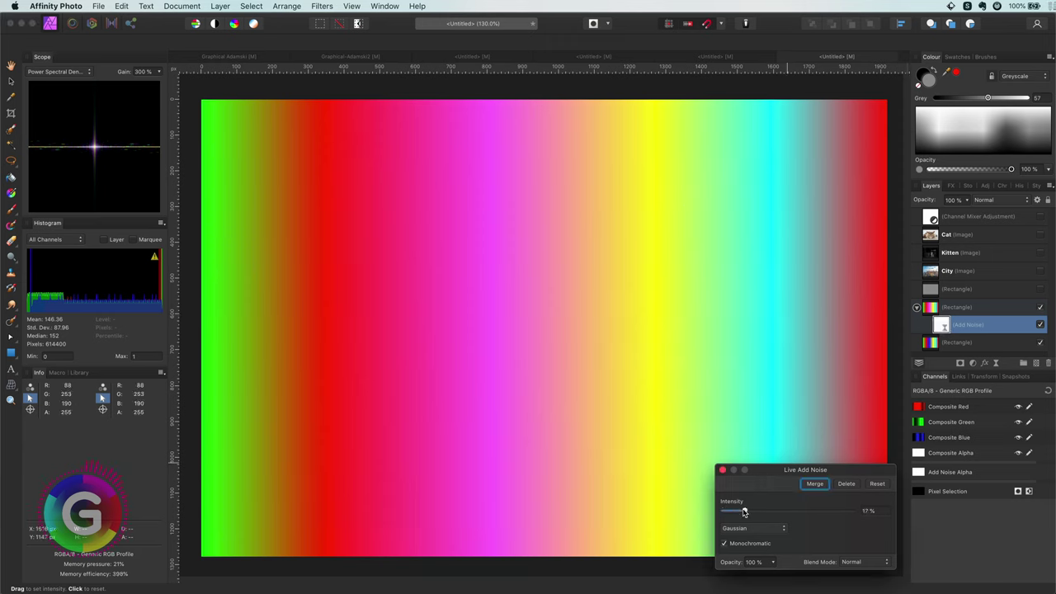
{"action": "left_click_drag", "start_coordinate": [744, 511], "coordinate": [790, 513]}
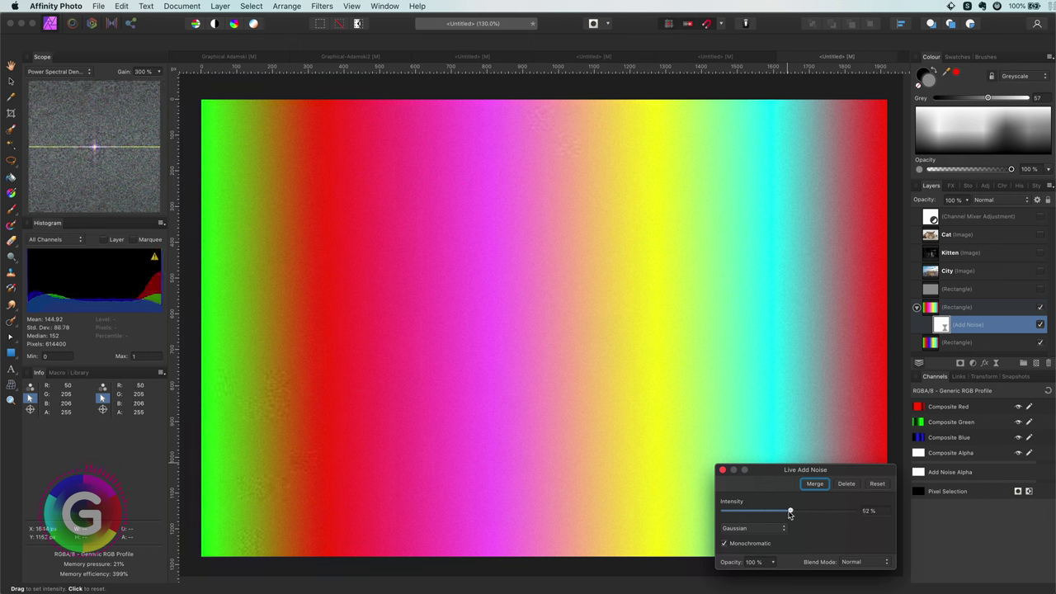
{"action": "left_click_drag", "start_coordinate": [789, 513], "coordinate": [754, 513]}
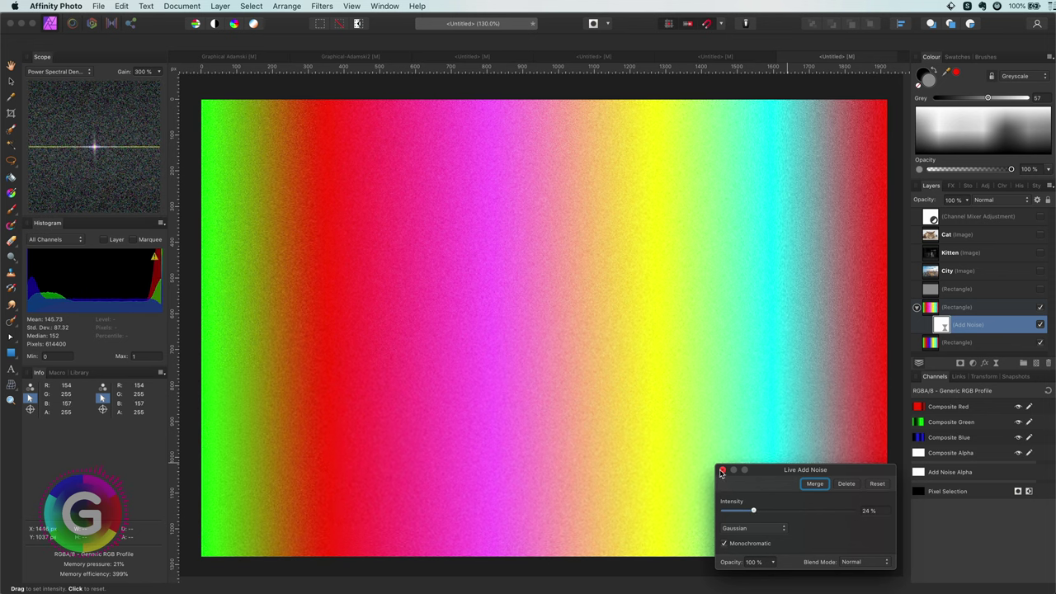
Delete the Add Noise live filter from the upper gradient rectangle
{"action": "key", "text": "v"}
{"action": "key", "text": "Delete"}
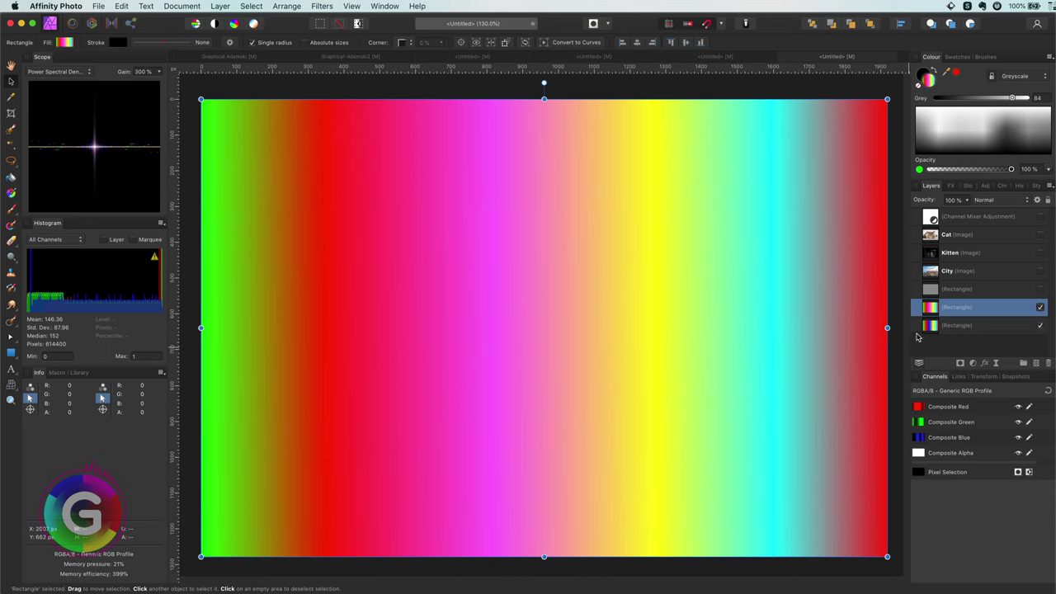
Rotate the upper gradient rectangle a quarter turn counterclockwise, then undo the rotation
{"action": "left_click_drag", "start_coordinate": [544, 83], "coordinate": [473, 329]}
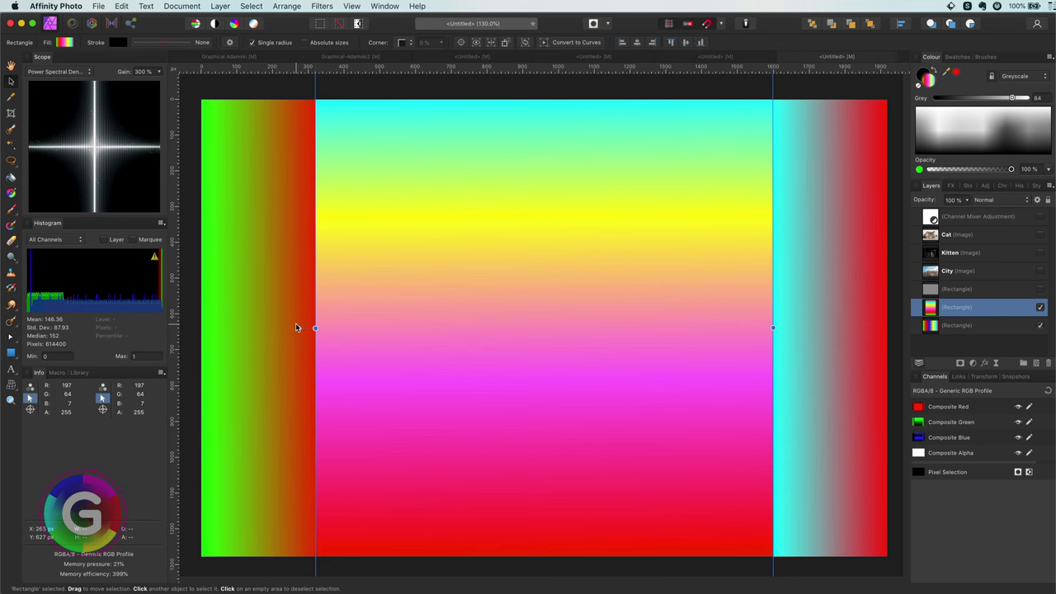
{"action": "key", "text": "super+z"}
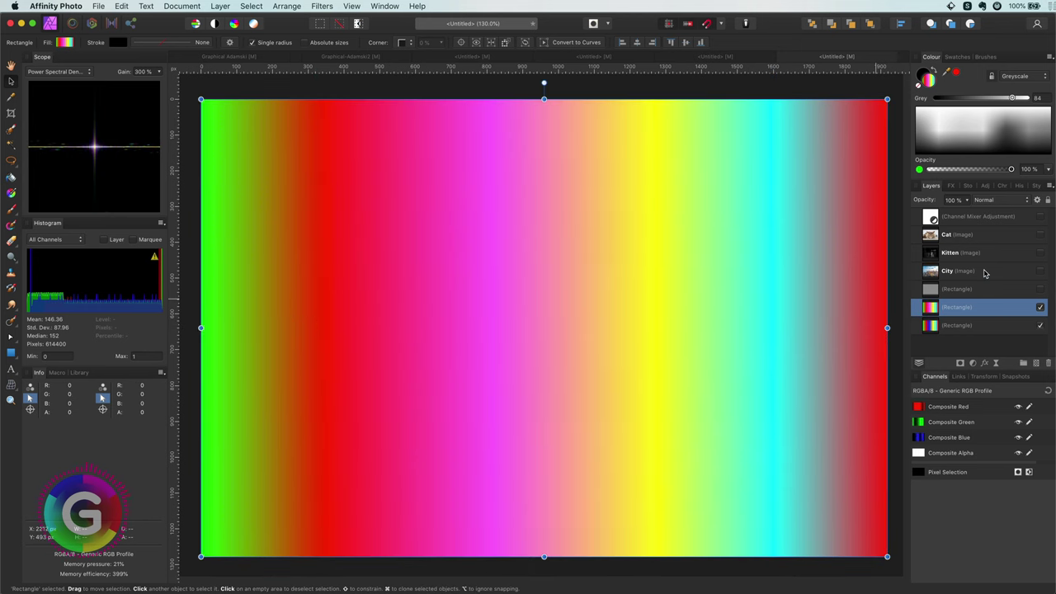
Select the City image layer and make it visible over the gradient rectangles
{"action": "left_click", "coordinate": [984, 273]}
{"action": "left_click", "coordinate": [1040, 272]}
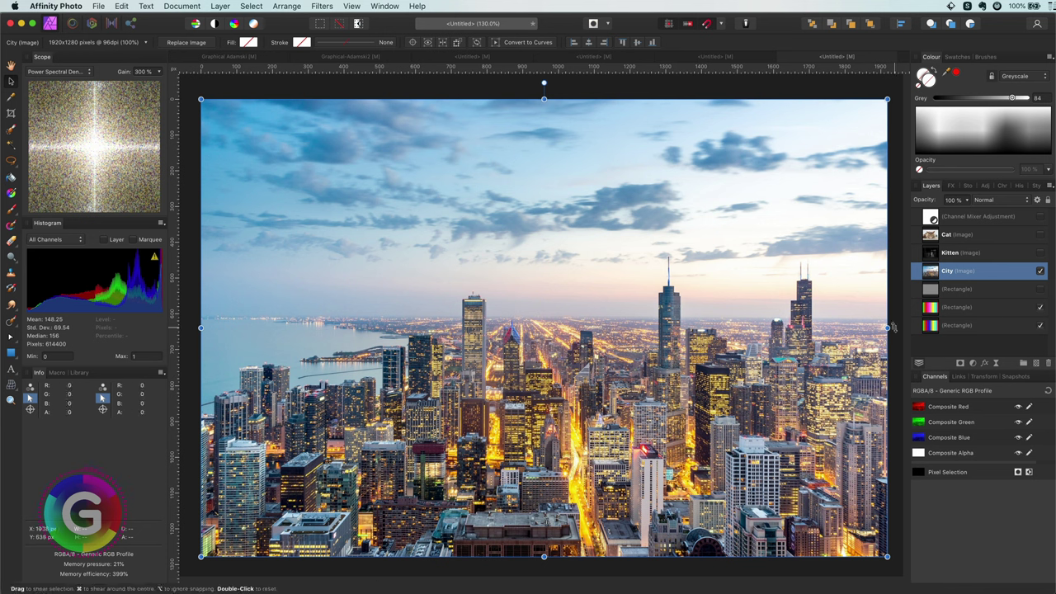
Try a live Gaussian Blur with Preserve Alpha on the City image, raising the radius to 16.7 px and beyond, then delete the filter
{"action": "left_click", "coordinate": [996, 364]}
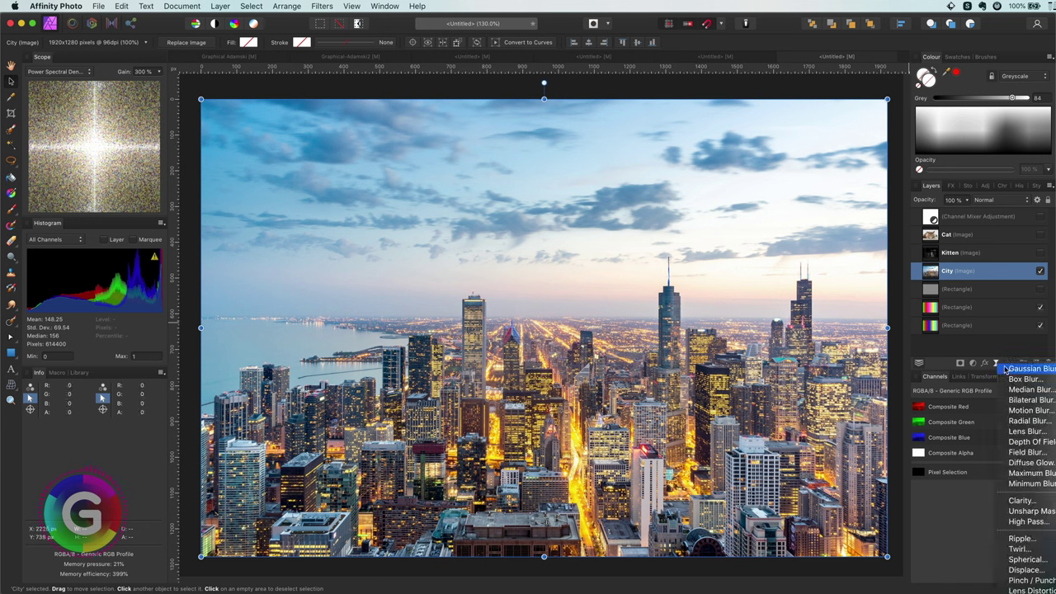
{"action": "left_click", "coordinate": [1008, 369]}
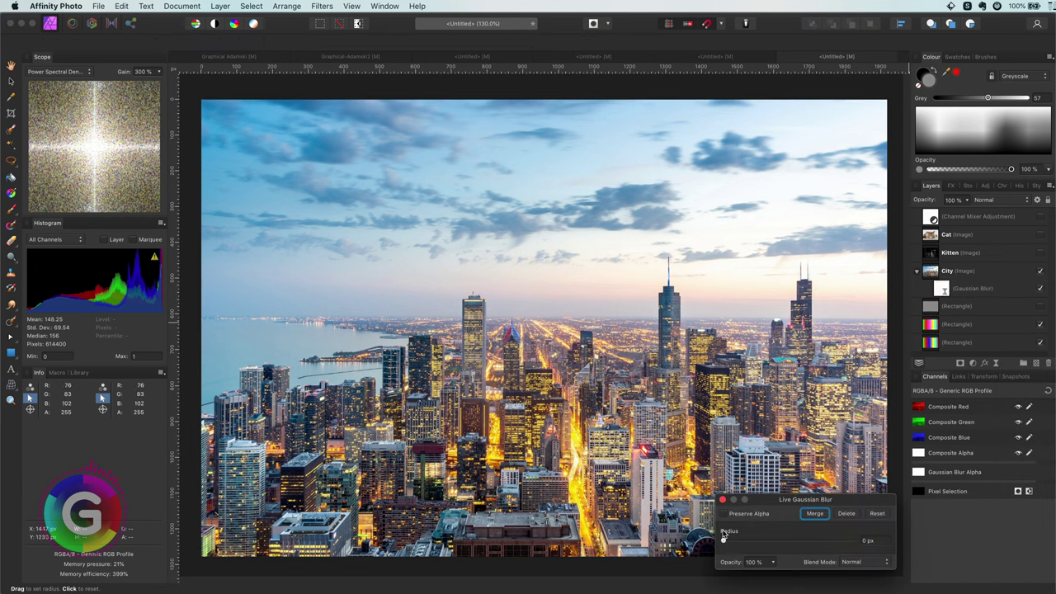
{"action": "left_click", "coordinate": [724, 513]}
{"action": "left_click_drag", "start_coordinate": [723, 541], "coordinate": [790, 542]}
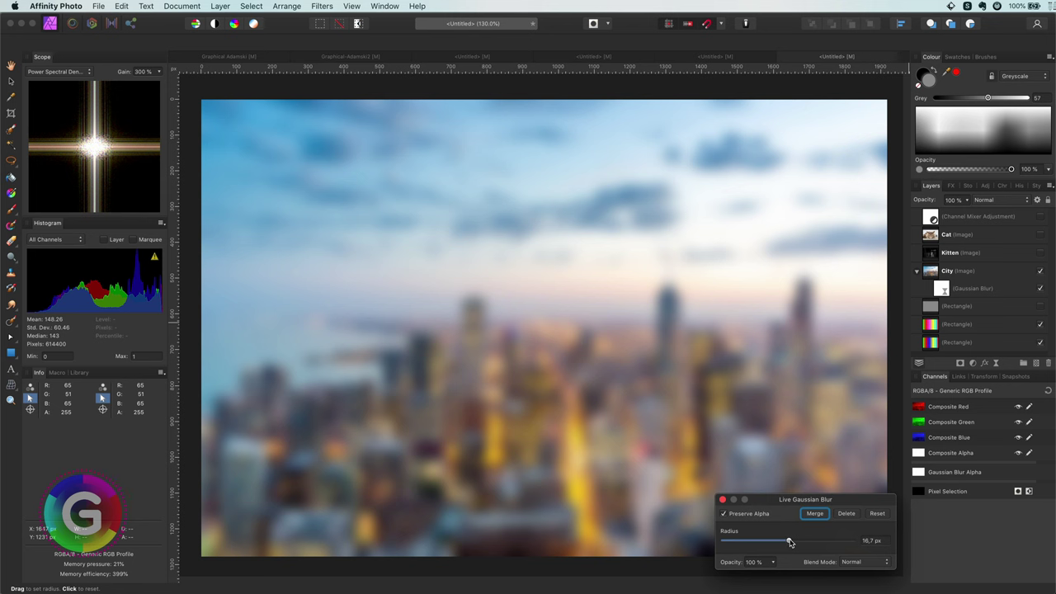
{"action": "left_click_drag", "start_coordinate": [789, 542], "coordinate": [818, 542]}
{"action": "left_click", "coordinate": [847, 513]}
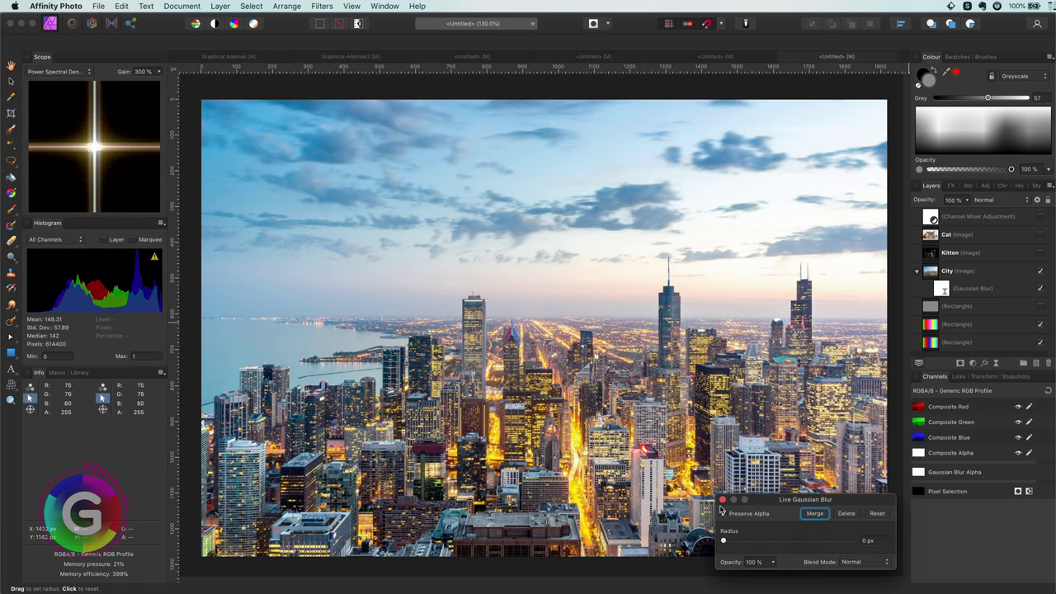
Add a live Motion Blur filter with Preserve Alpha to the City image, raising its radius to 6.4 px and then 33.5 px
{"action": "left_click", "coordinate": [996, 363]}
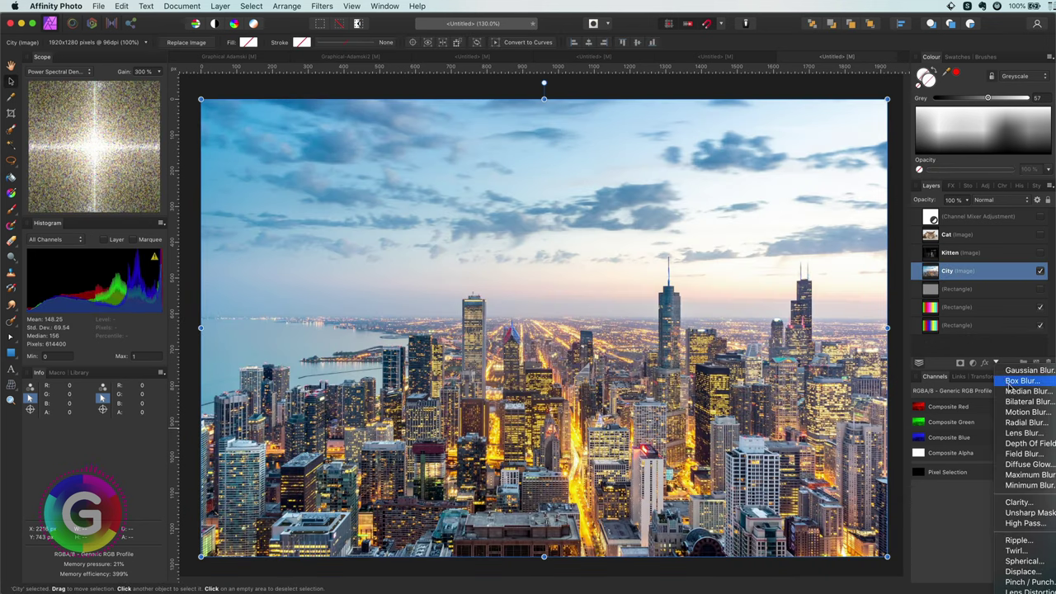
{"action": "left_click", "coordinate": [1016, 412]}
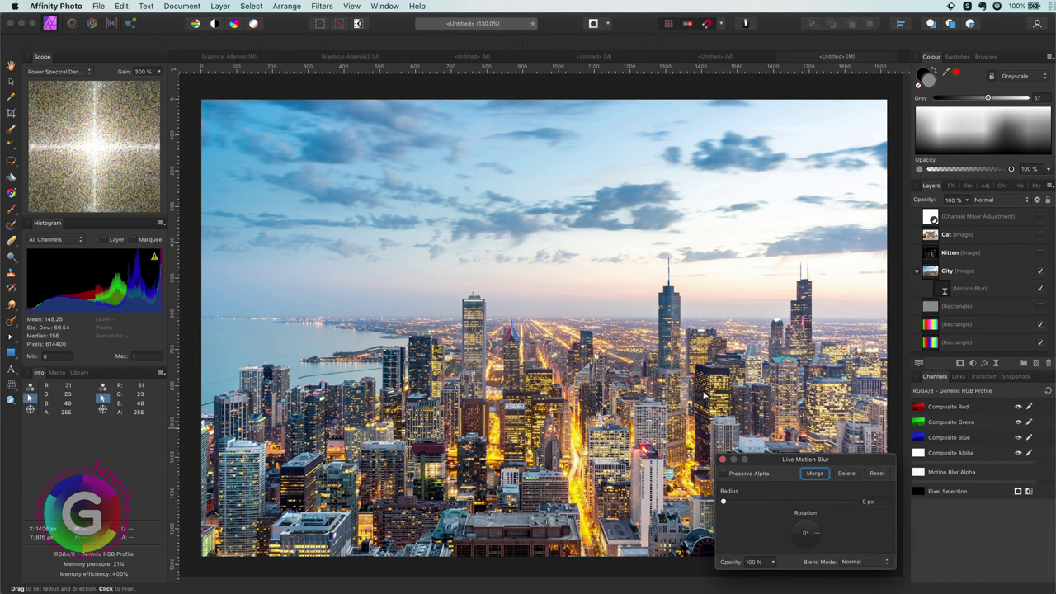
{"action": "left_click", "coordinate": [723, 474]}
{"action": "left_click_drag", "start_coordinate": [725, 501], "coordinate": [768, 505]}
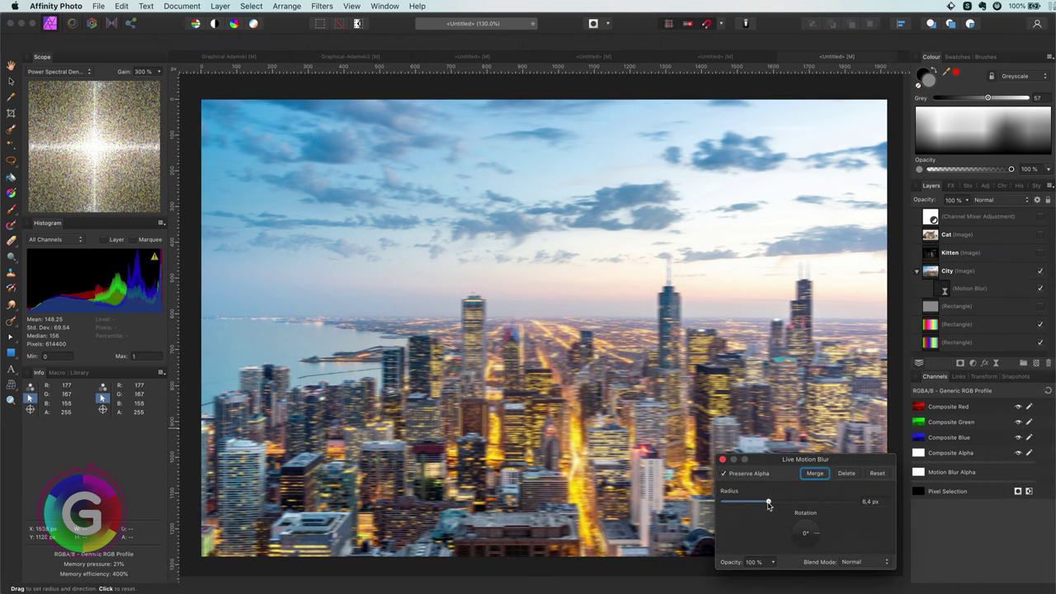
{"action": "left_click_drag", "start_coordinate": [768, 505], "coordinate": [814, 503]}
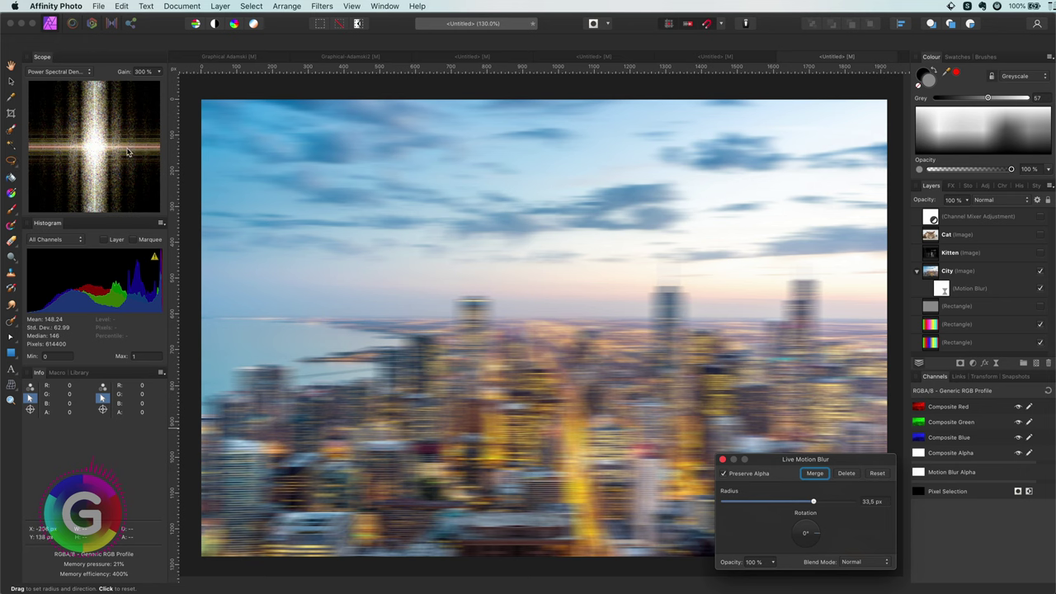
Set the motion blur to 315° with a 46.3 px radius, then reduce the radius to 14.4 px and return the rotation to 0°
{"action": "left_click_drag", "start_coordinate": [817, 533], "coordinate": [806, 545]}
{"action": "left_click_drag", "start_coordinate": [814, 502], "coordinate": [833, 503]}
{"action": "left_click_drag", "start_coordinate": [817, 550], "coordinate": [815, 546]}
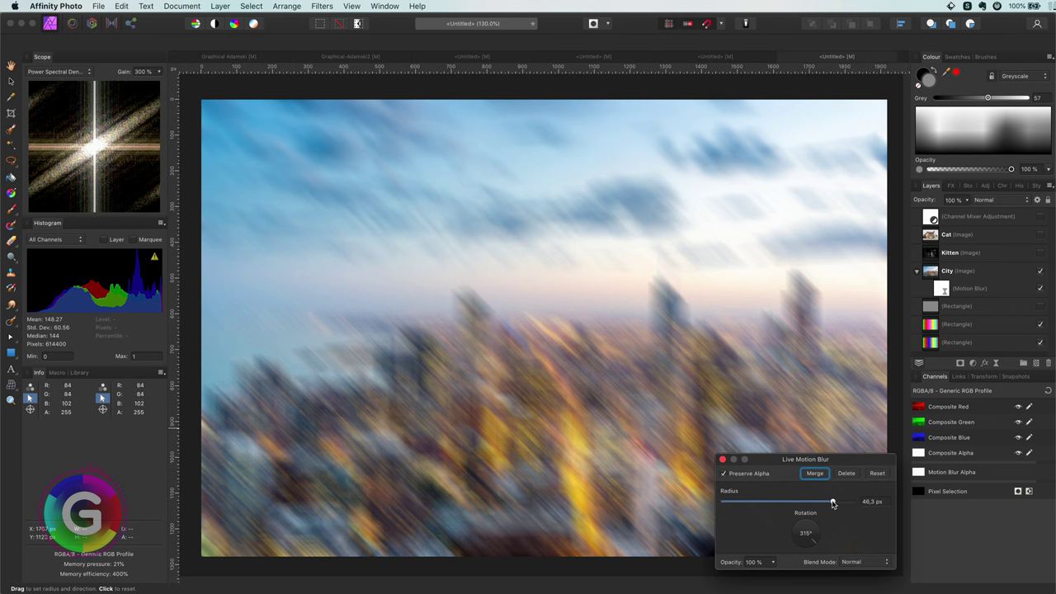
{"action": "left_click_drag", "start_coordinate": [834, 503], "coordinate": [786, 503]}
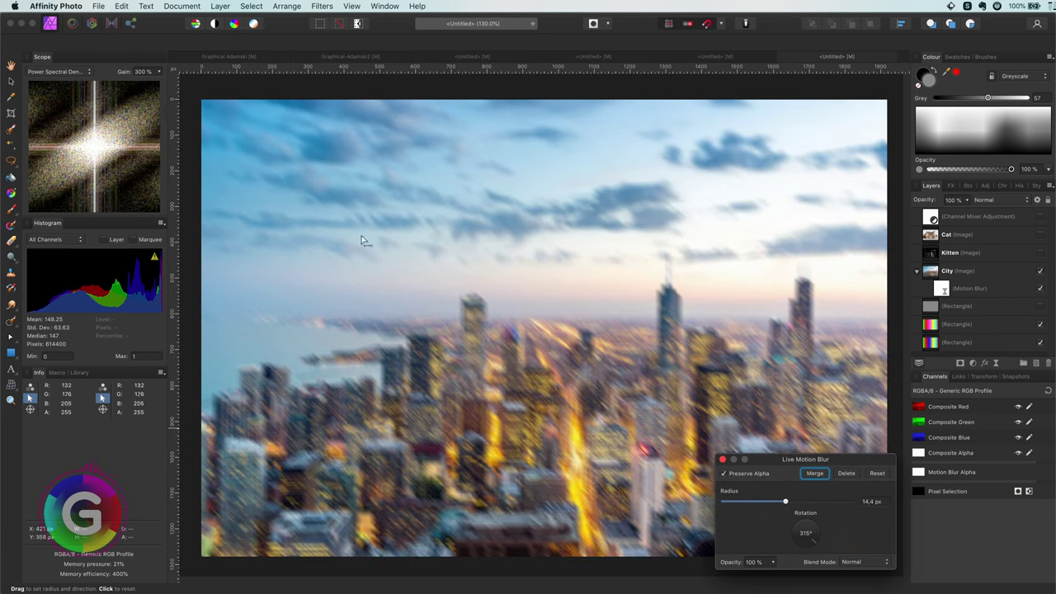
{"action": "left_click", "coordinate": [821, 539]}
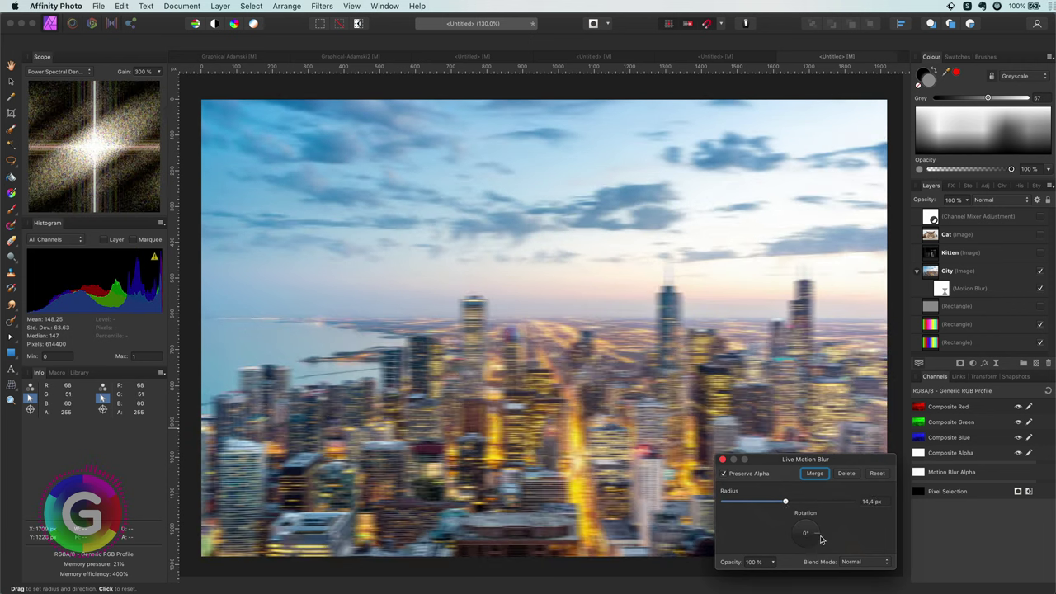
Delete the Motion Blur filter and hide the City image to return to the upper gradient rectangle
{"action": "left_click", "coordinate": [847, 473]}
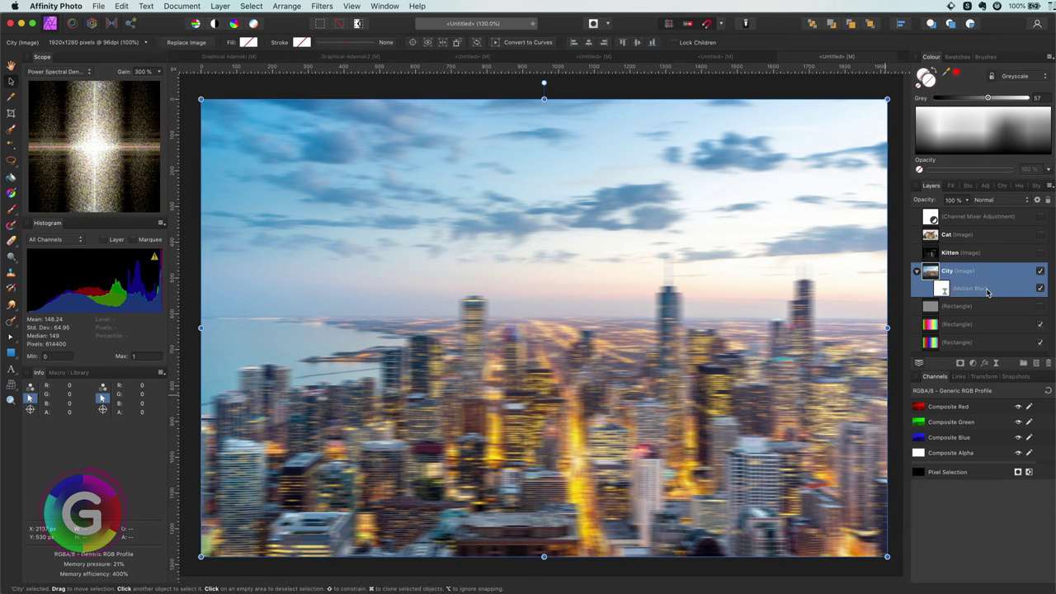
{"action": "left_click", "coordinate": [957, 307], "text": "alt"}
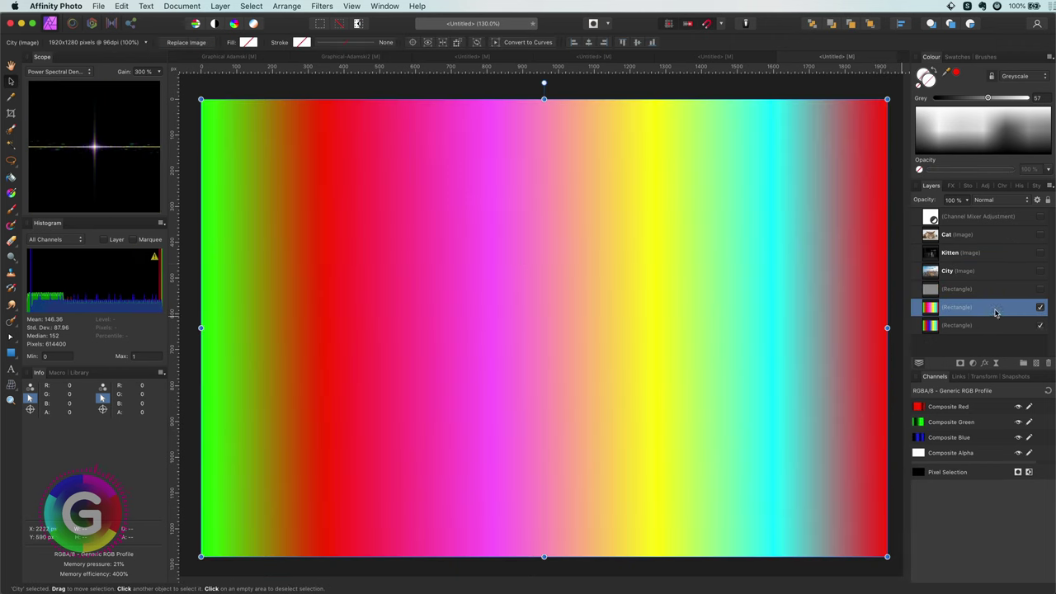
Switch the Scope panel from Power Spectral Density to Vectorscope
{"action": "left_click", "coordinate": [55, 71]}
{"action": "left_click", "coordinate": [50, 79]}
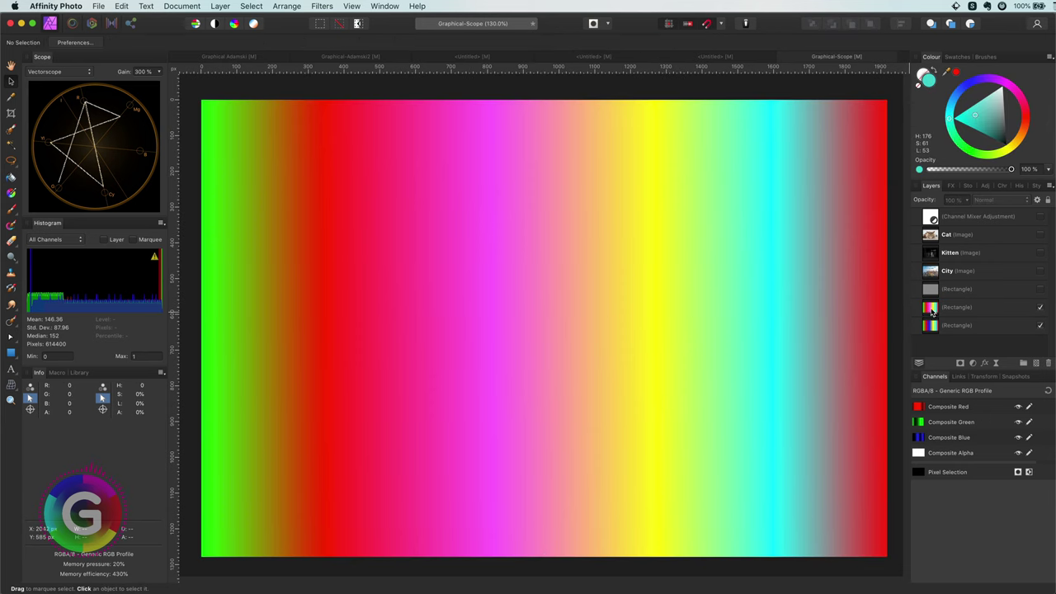
Add an HSL adjustment above the upper gradient rectangle and shift its saturation to -48 %, then 42 %, then 1 %
{"action": "left_click", "coordinate": [924, 307]}
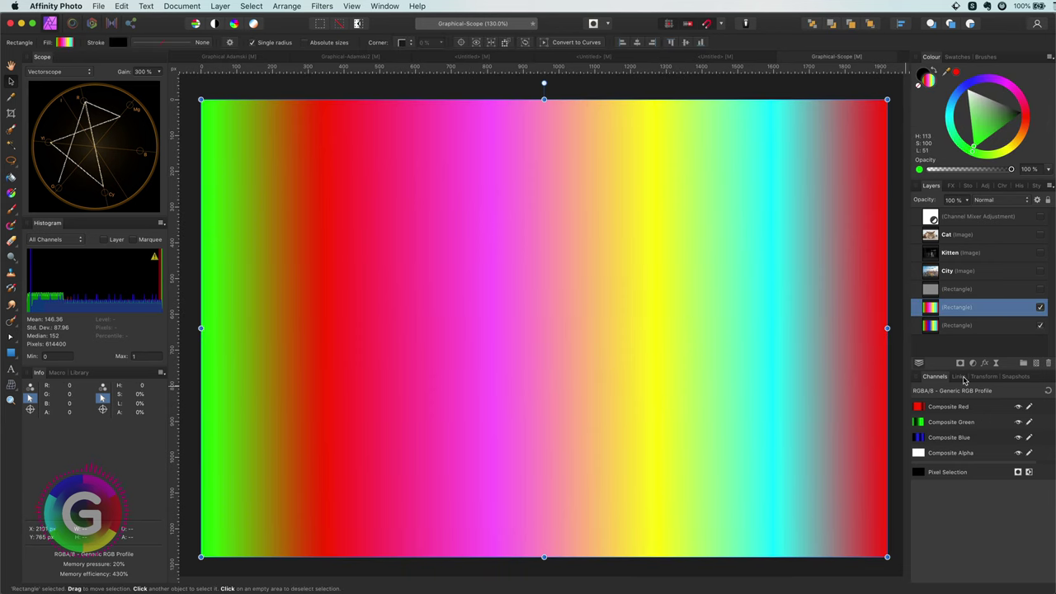
{"action": "left_click", "coordinate": [974, 364]}
{"action": "left_click", "coordinate": [991, 388]}
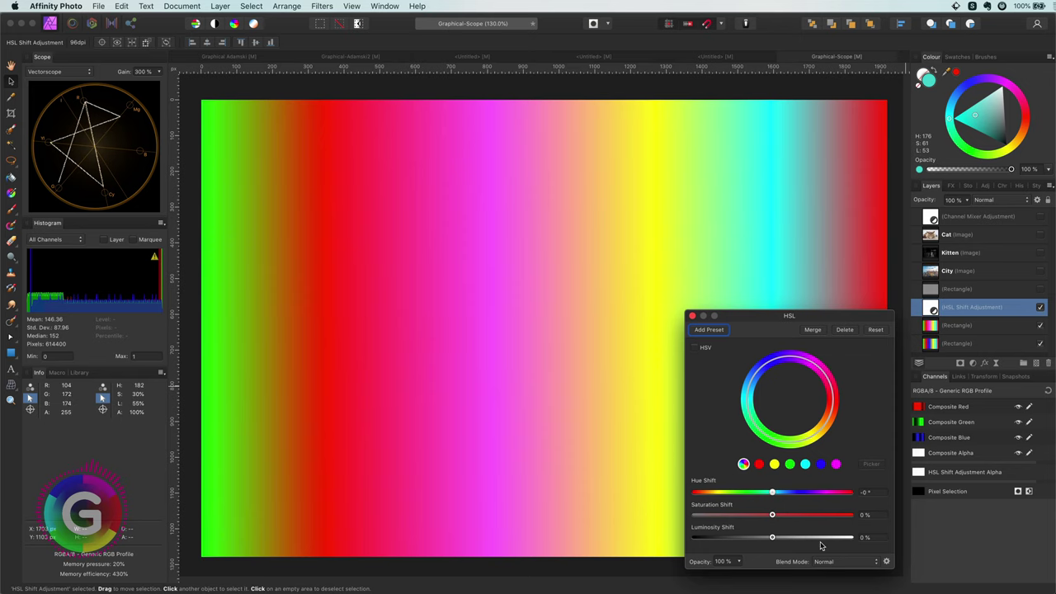
{"action": "left_click_drag", "start_coordinate": [771, 516], "coordinate": [736, 517]}
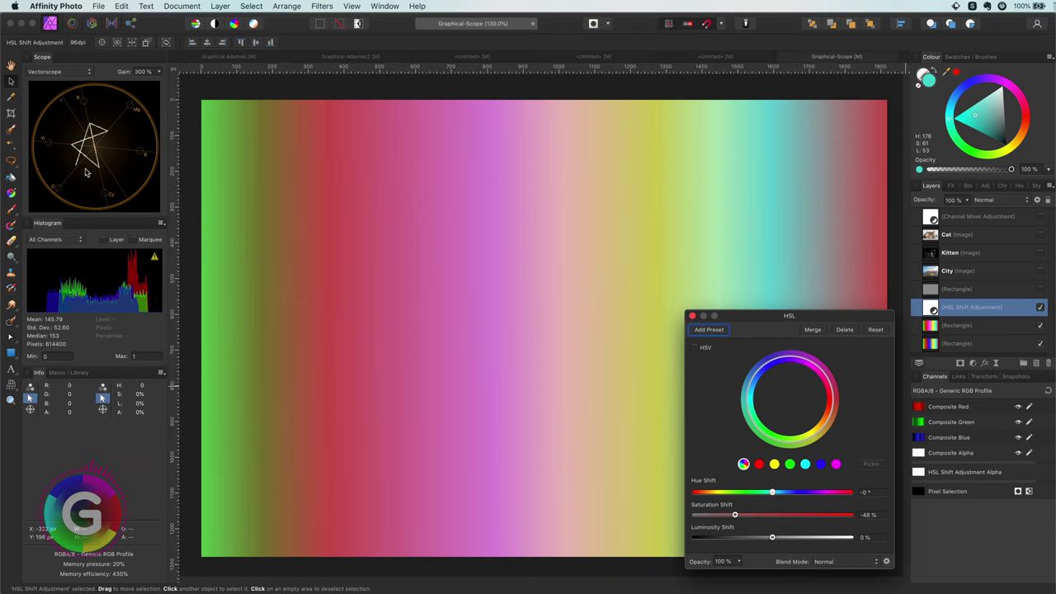
{"action": "left_click_drag", "start_coordinate": [736, 515], "coordinate": [806, 518]}
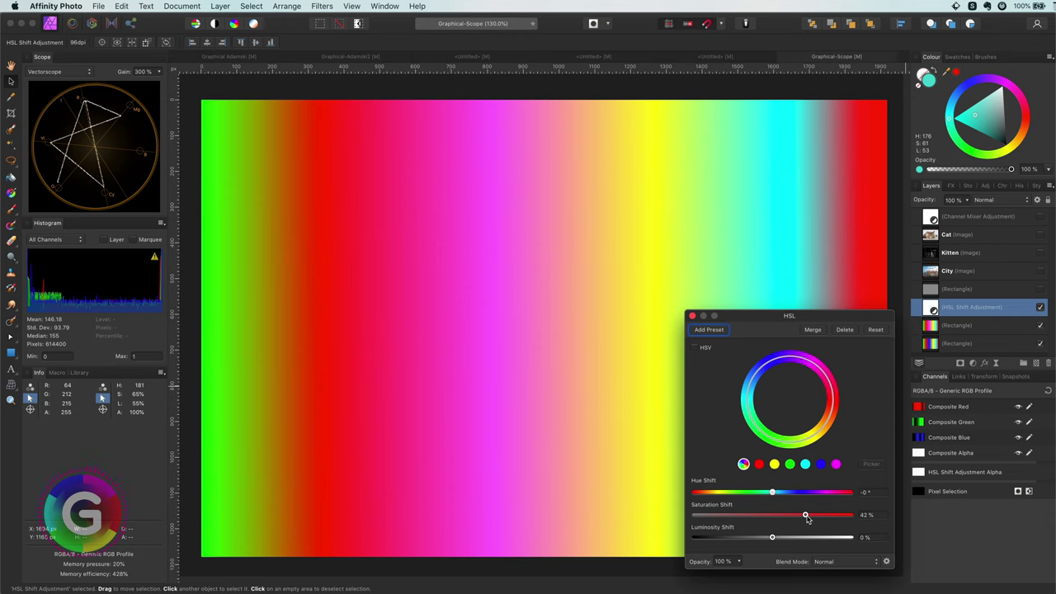
{"action": "left_click_drag", "start_coordinate": [807, 518], "coordinate": [774, 517]}
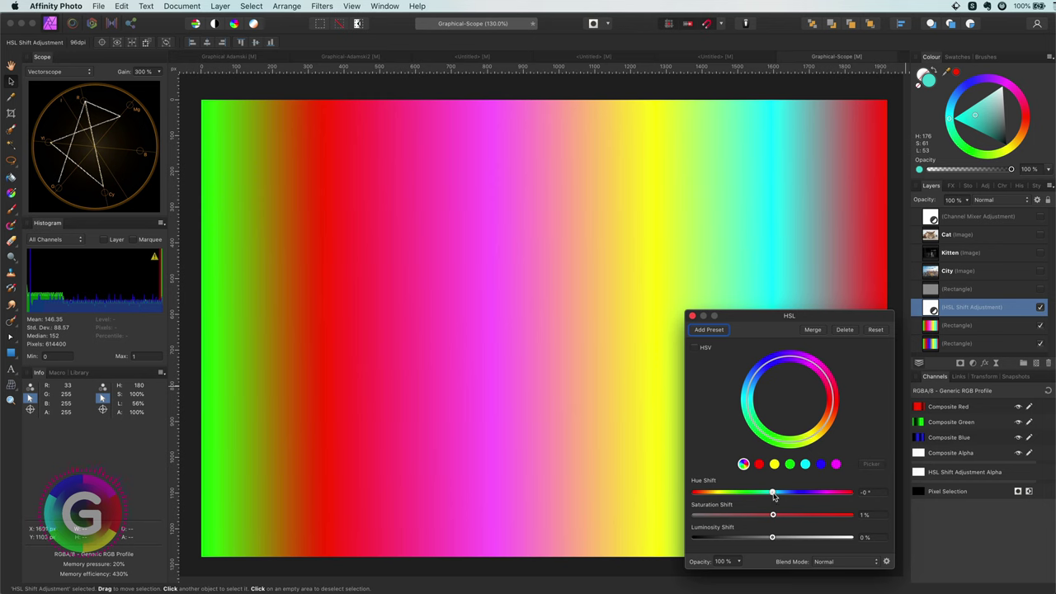
Try hue shifts of -180° and, after a reset, -59.4° on the gradient, then delete the HSL adjustment
{"action": "left_click_drag", "start_coordinate": [773, 494], "coordinate": [683, 496]}
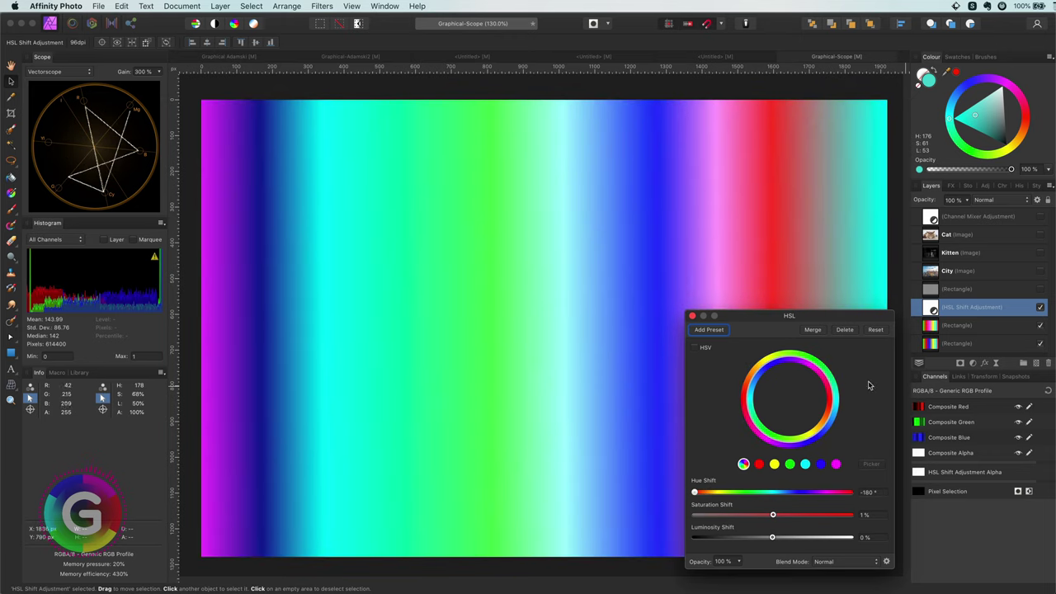
{"action": "left_click", "coordinate": [873, 333]}
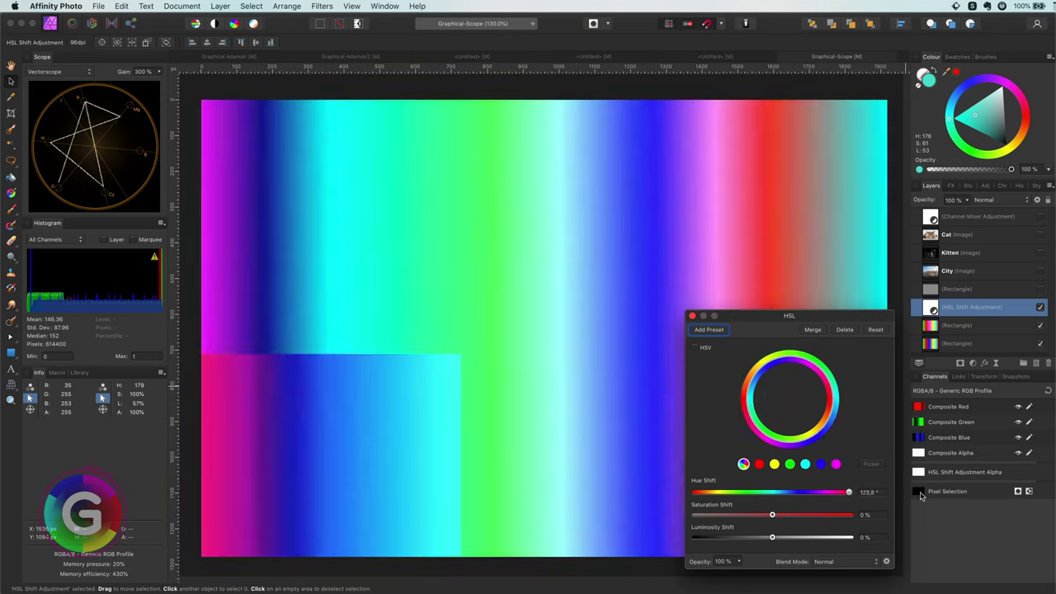
{"action": "left_click_drag", "start_coordinate": [772, 493], "coordinate": [748, 496]}
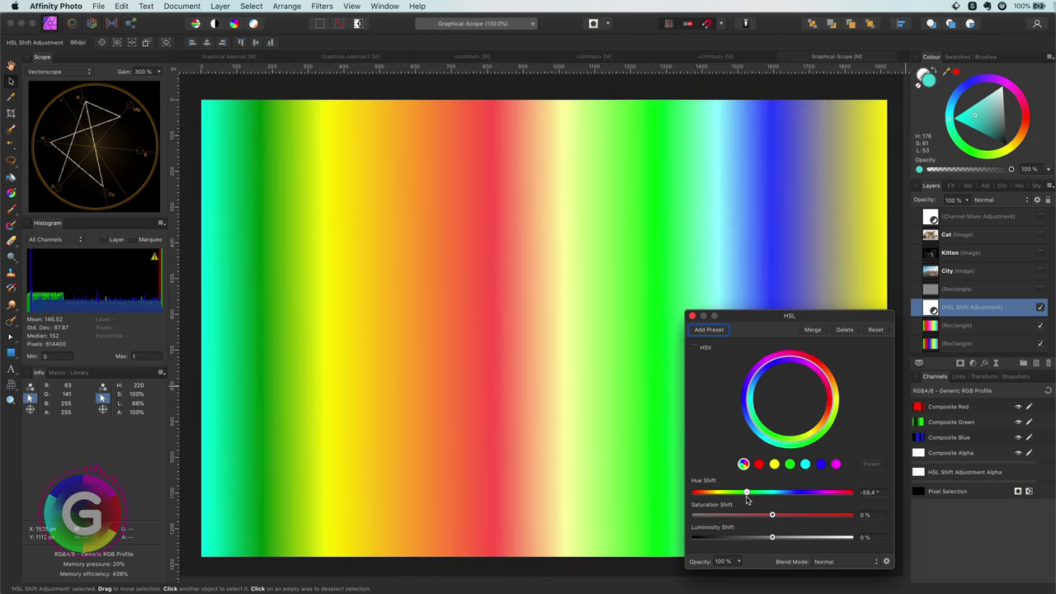
{"action": "left_click", "coordinate": [845, 330]}
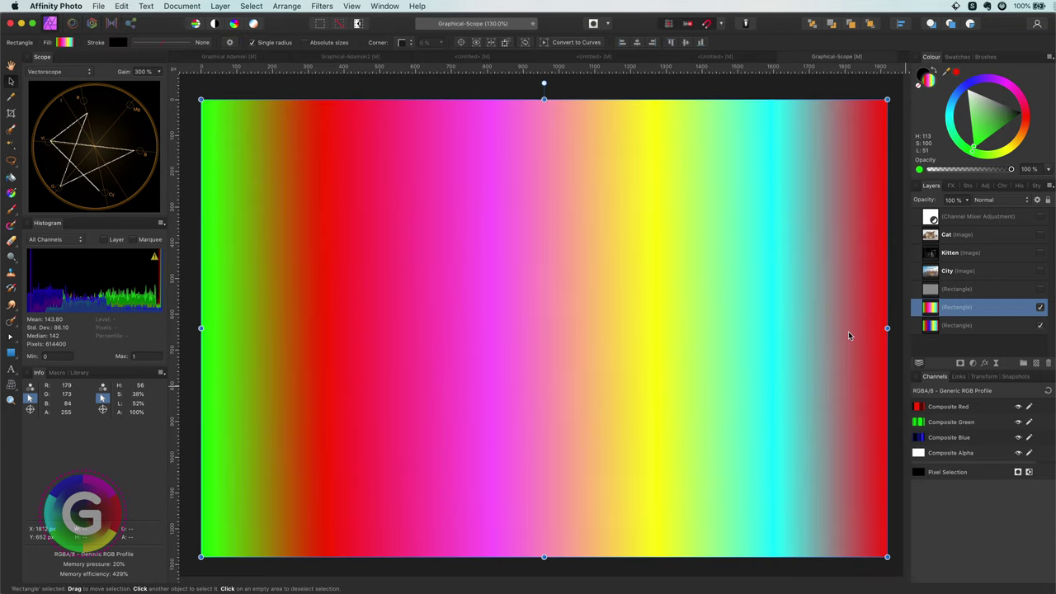
Show the City, Kitten and Cat images one after another and select the Cat layer
{"action": "left_click", "coordinate": [1041, 272]}
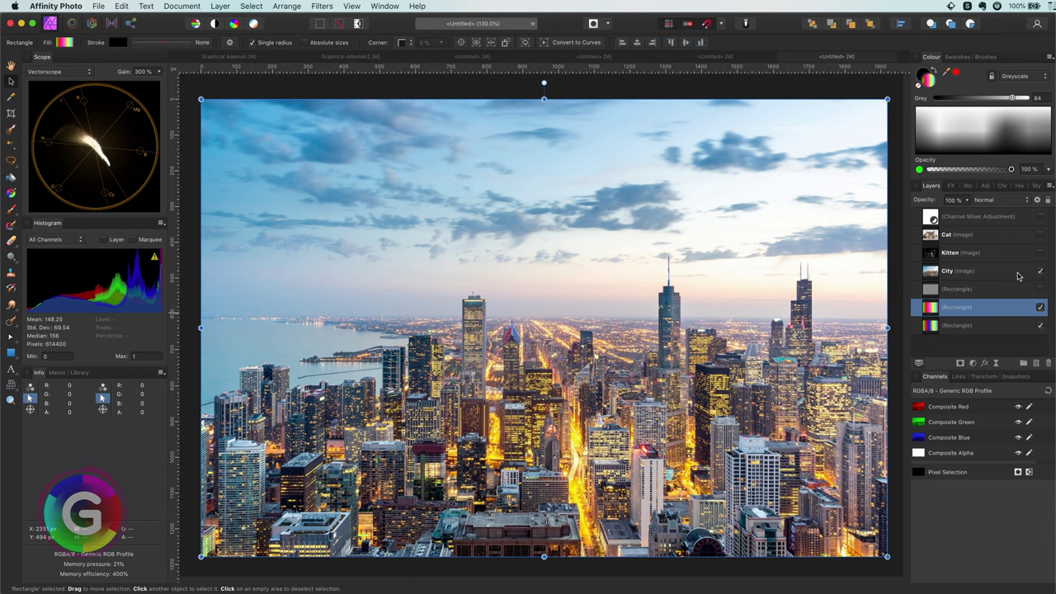
{"action": "left_click", "coordinate": [1040, 254]}
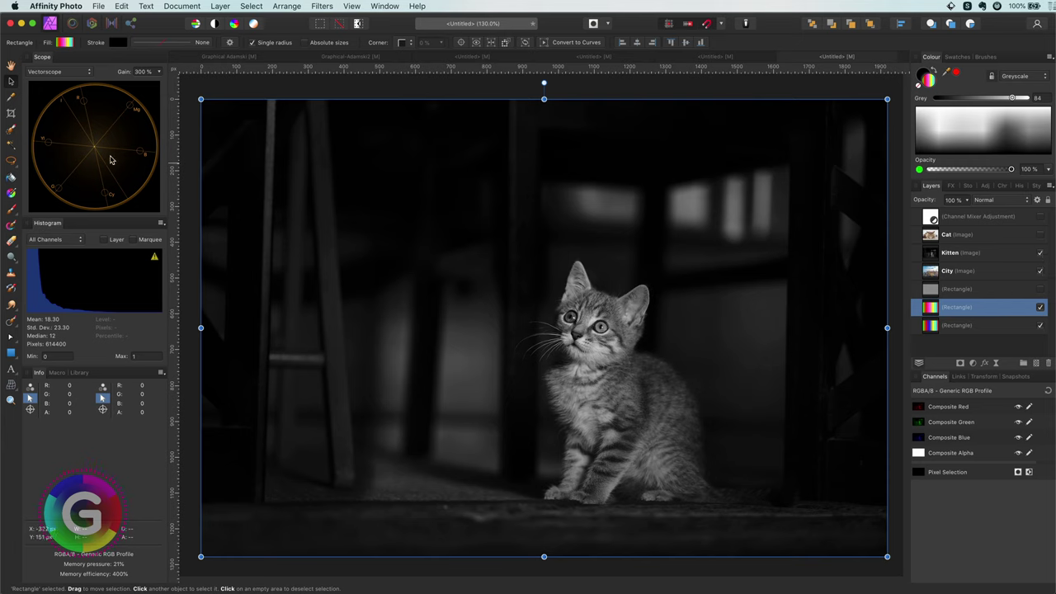
{"action": "left_click", "coordinate": [1041, 235]}
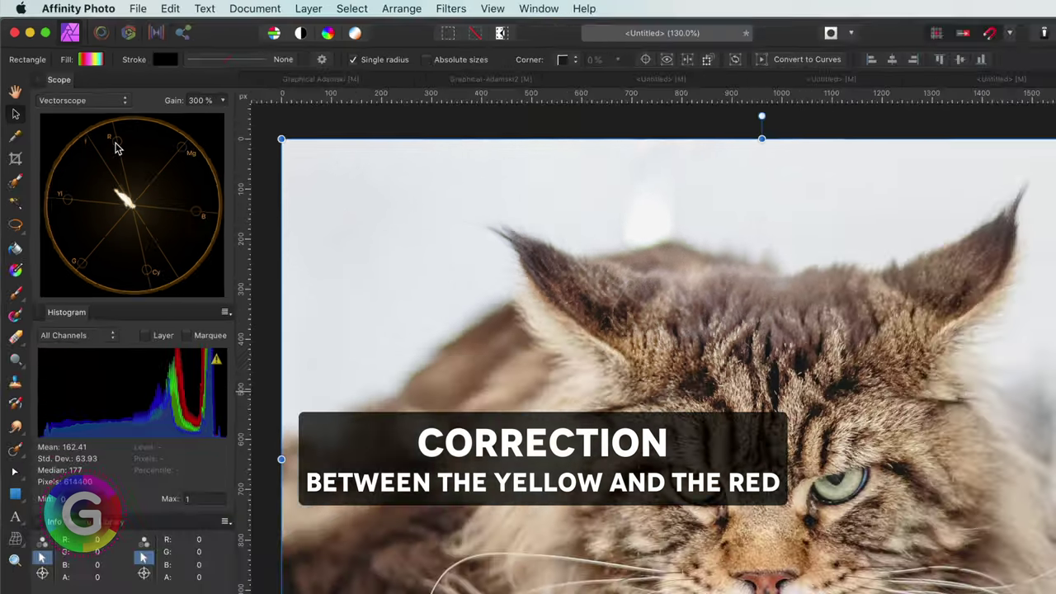
{"action": "left_click", "coordinate": [978, 236]}
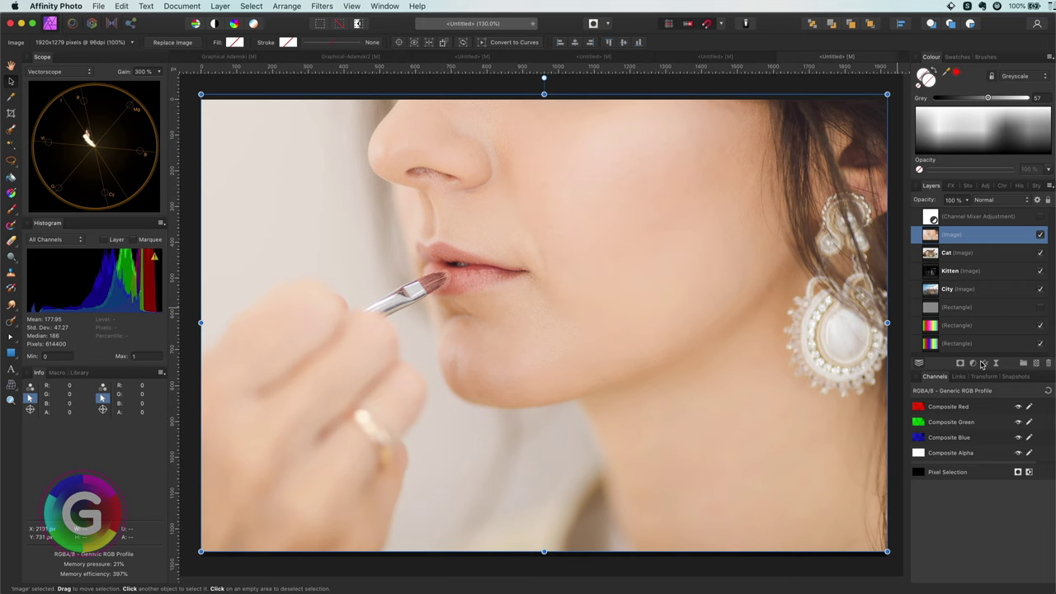
Add a Curves adjustment above the portrait image and move the red channel's white point to about X 0.89
{"action": "left_click", "coordinate": [982, 365]}
{"action": "left_click", "coordinate": [995, 483]}
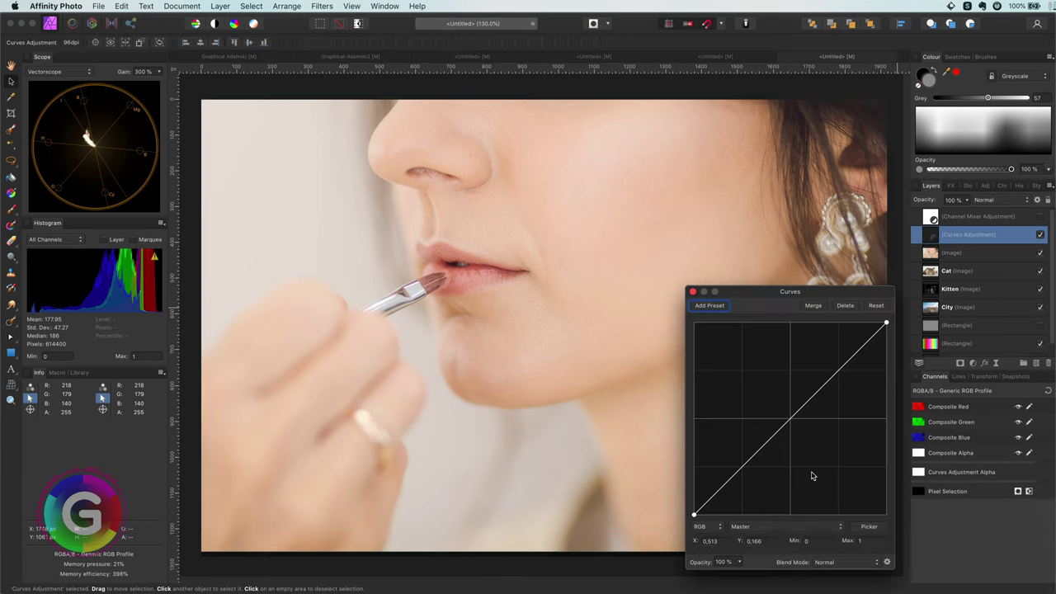
{"action": "left_click", "coordinate": [786, 526]}
{"action": "left_click", "coordinate": [785, 541]}
{"action": "mouse_move", "coordinate": [885, 322]}
{"action": "left_mouse_down"}
{"action": "mouse_move", "coordinate": [837, 323]}
{"action": "mouse_move", "coordinate": [867, 324]}
{"action": "left_mouse_up"}
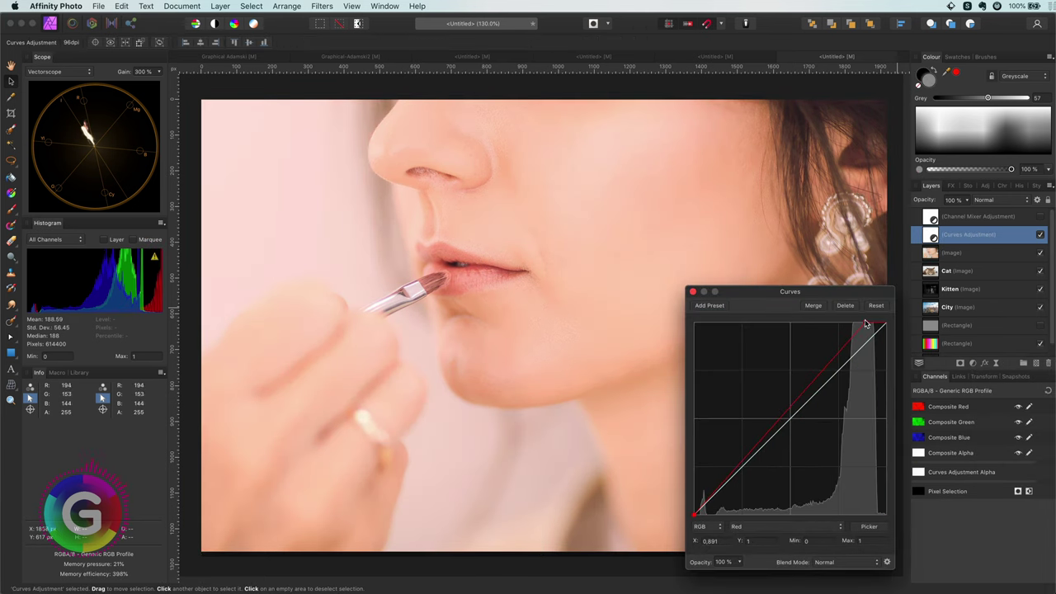
Try lifting the red curve's black point to about Y 0.06, then restore it and keep the white point at X 0.89
{"action": "left_click_drag", "start_coordinate": [697, 513], "coordinate": [765, 520]}
{"action": "left_click_drag", "start_coordinate": [677, 492], "coordinate": [675, 509]}
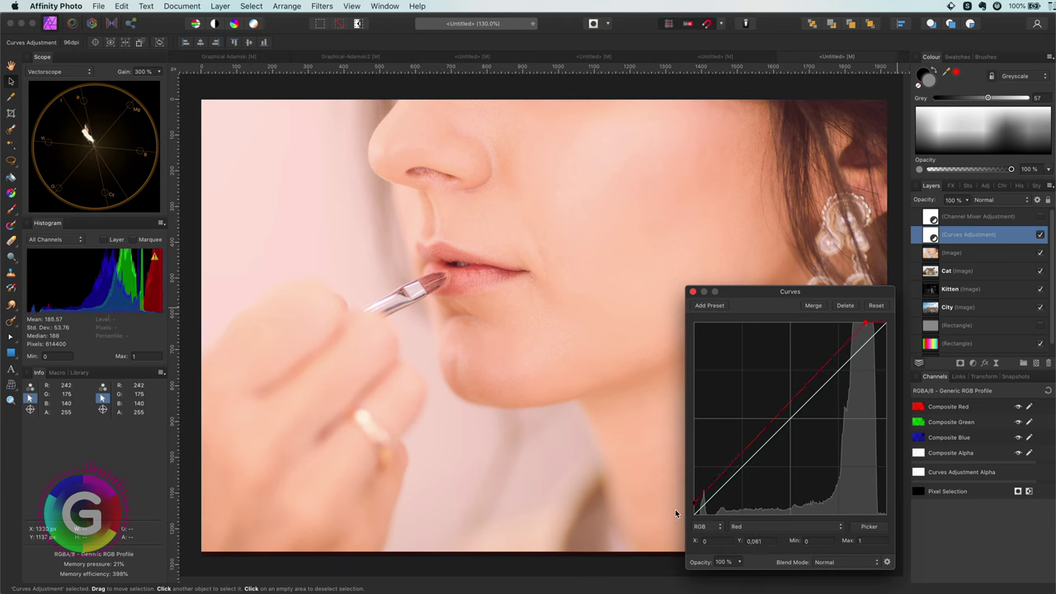
{"action": "mouse_move", "coordinate": [864, 324]}
{"action": "left_mouse_down"}
{"action": "mouse_move", "coordinate": [815, 318]}
{"action": "mouse_move", "coordinate": [866, 321]}
{"action": "left_mouse_up"}
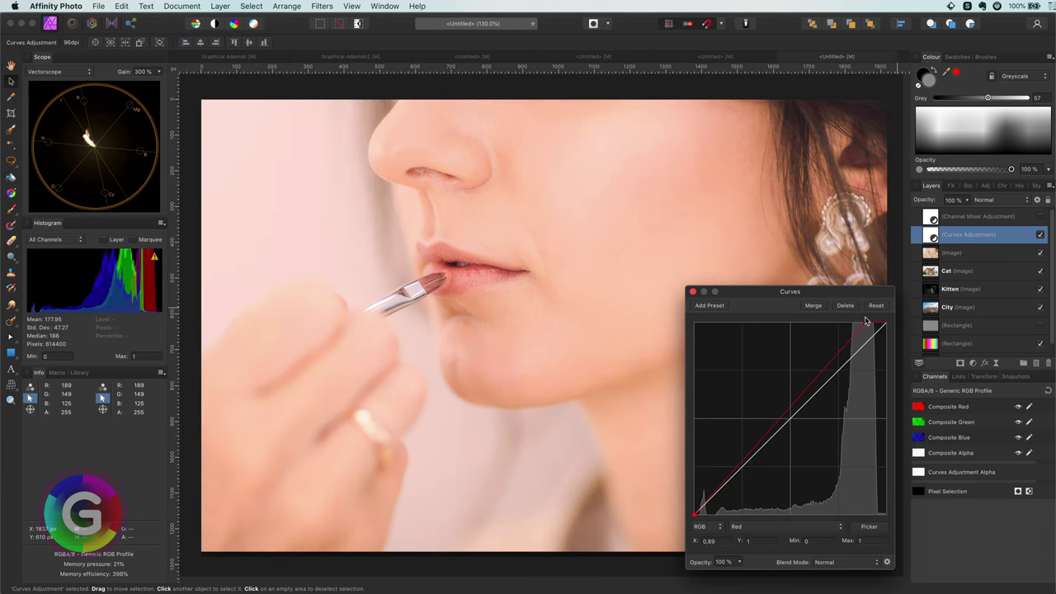
Lower the blue curve with a midpoint at about X 0.51, Y 0.47 and its white end at about Y 0.96
{"action": "left_click", "coordinate": [782, 528]}
{"action": "left_click", "coordinate": [781, 546]}
{"action": "left_click_drag", "start_coordinate": [790, 423], "coordinate": [788, 433]}
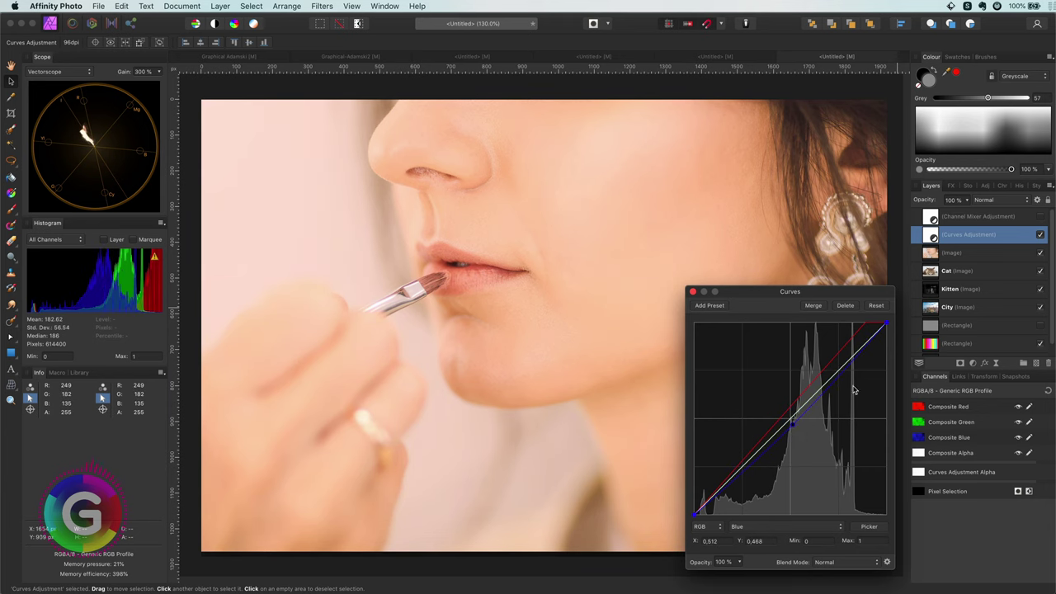
{"action": "mouse_move", "coordinate": [888, 340]}
{"action": "left_mouse_down"}
{"action": "mouse_move", "coordinate": [890, 353]}
{"action": "mouse_move", "coordinate": [889, 332]}
{"action": "left_mouse_up"}
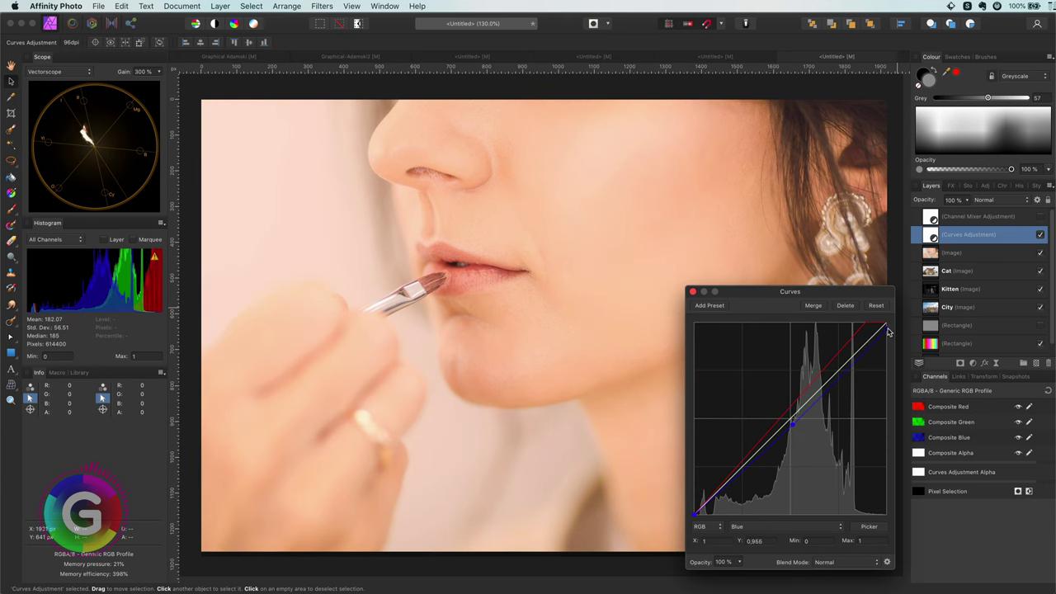
Close the curve settings and delete the Curves adjustment above the portrait image
{"action": "left_click", "coordinate": [693, 291]}
{"action": "key", "text": "Delete"}
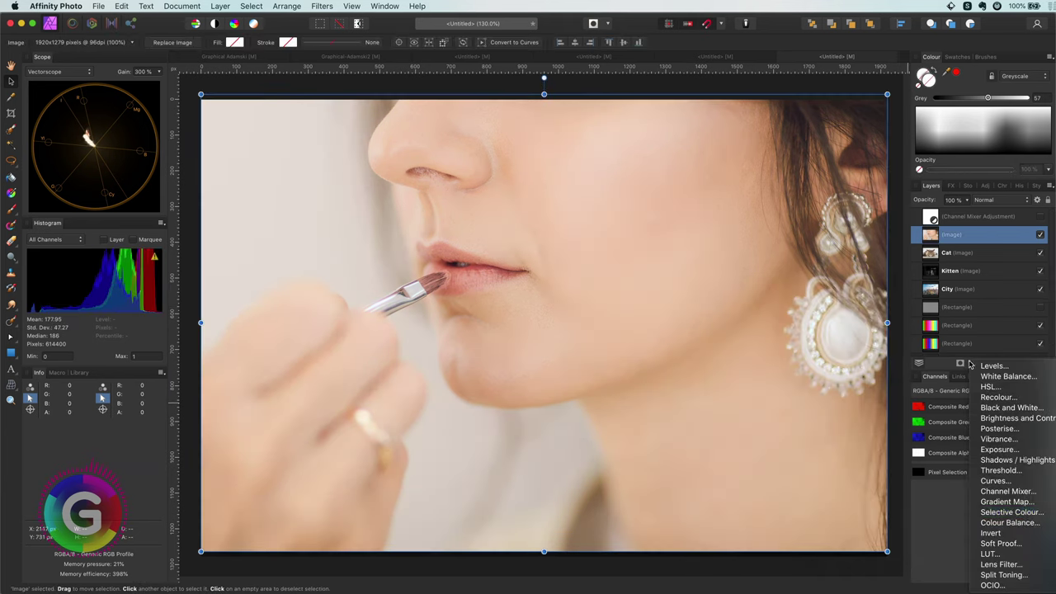
Add a Colour Balance adjustment above the portrait with highlights at 52% Cyan/Red and -19% Yellow/Blue, and compare it off and on
{"action": "left_click", "coordinate": [973, 363]}
{"action": "left_click", "coordinate": [1002, 518]}
{"action": "left_click_drag", "start_coordinate": [771, 529], "coordinate": [739, 535]}
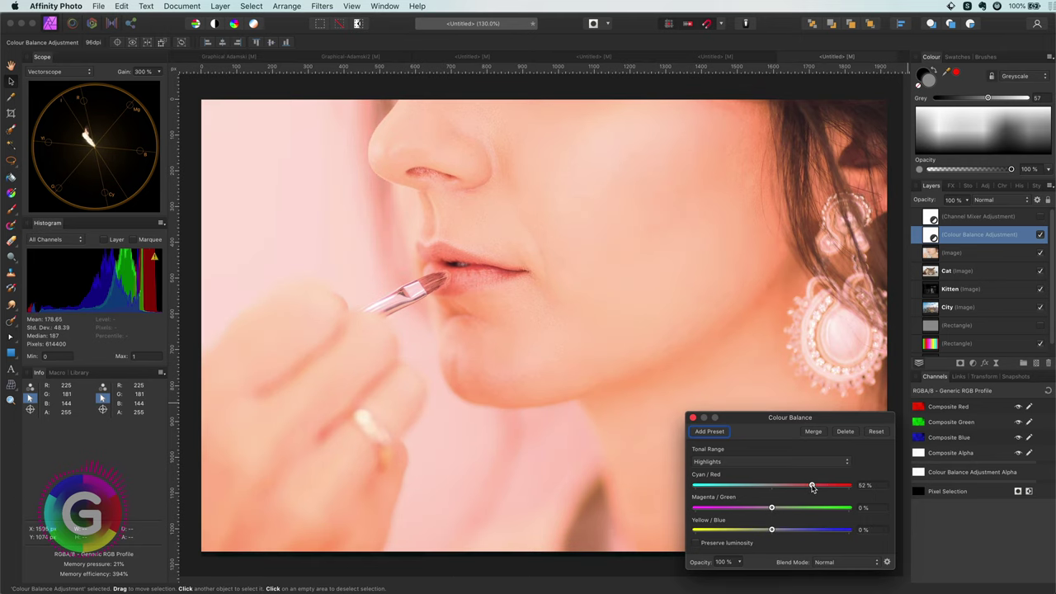
{"action": "mouse_move", "coordinate": [770, 530]}
{"action": "left_mouse_down"}
{"action": "mouse_move", "coordinate": [734, 535]}
{"action": "mouse_move", "coordinate": [758, 530]}
{"action": "left_mouse_up"}
{"action": "left_click", "coordinate": [1040, 236]}
{"action": "left_click", "coordinate": [1040, 235]}
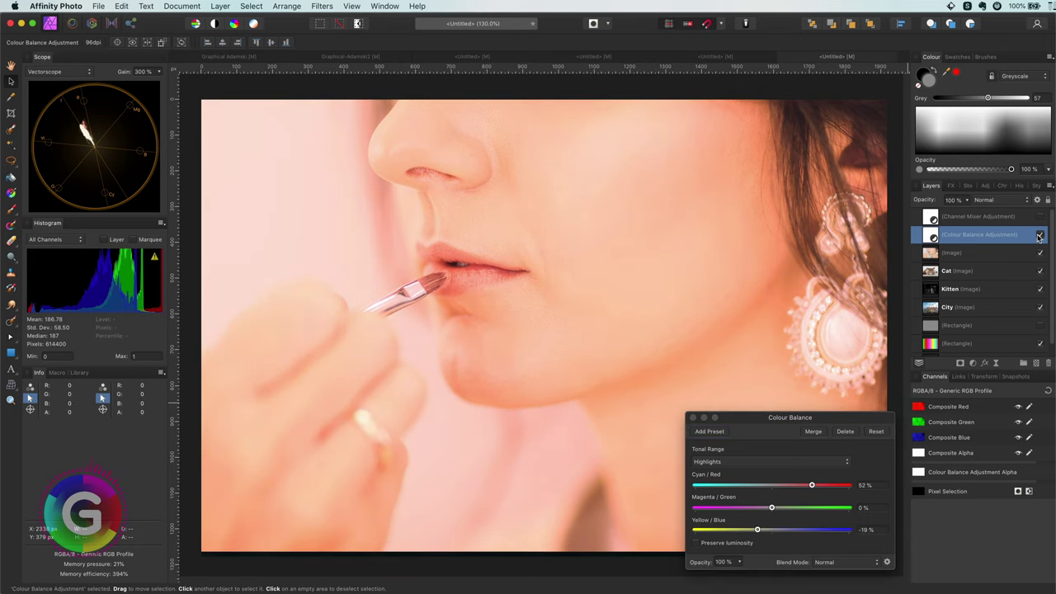
{"action": "left_click", "coordinate": [693, 418]}
Paint the Colour Balance mask black over the portrait's background, hair and earring so the adjustment affects only the skin
{"action": "key", "text": "b"}
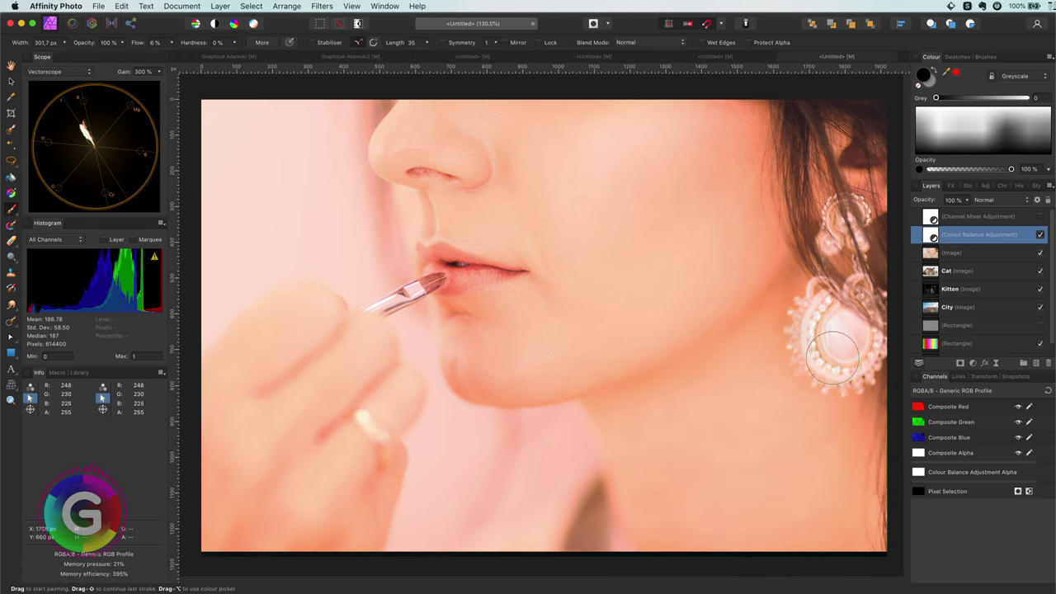
{"action": "mouse_move", "coordinate": [501, 468]}
{"action": "left_mouse_down"}
{"action": "mouse_move", "coordinate": [443, 440]}
{"action": "mouse_move", "coordinate": [410, 319]}
{"action": "mouse_move", "coordinate": [215, 294]}
{"action": "mouse_move", "coordinate": [369, 99]}
{"action": "left_mouse_up"}
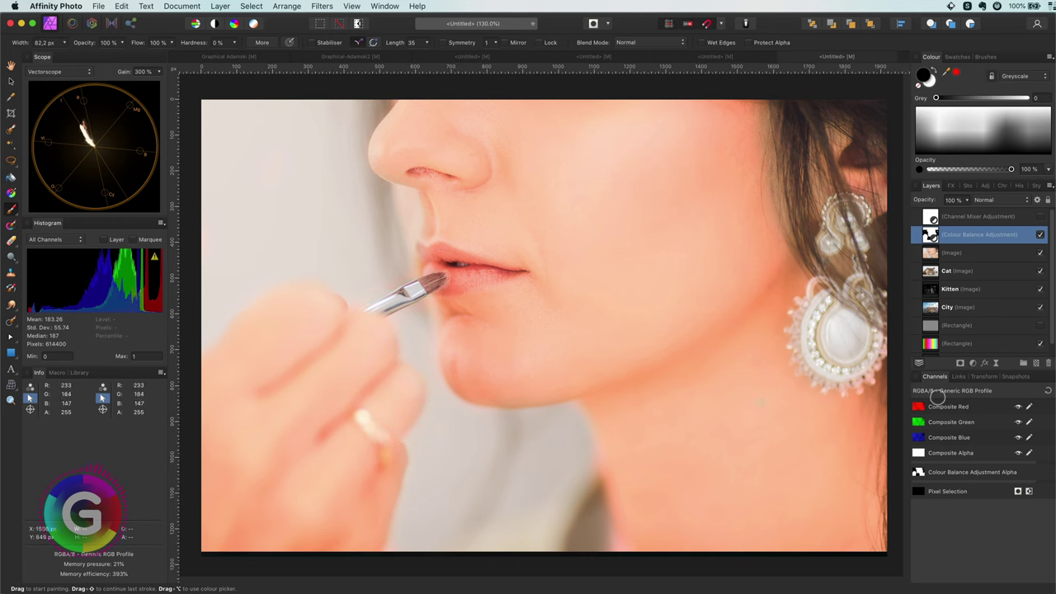
Fade the Colour Balance adjustment's underlying composition range down to 0% in the highlights, and compare the portrait with it off and on
{"action": "left_click", "coordinate": [1038, 200]}
{"action": "left_click_drag", "start_coordinate": [1043, 350], "coordinate": [1044, 486]}
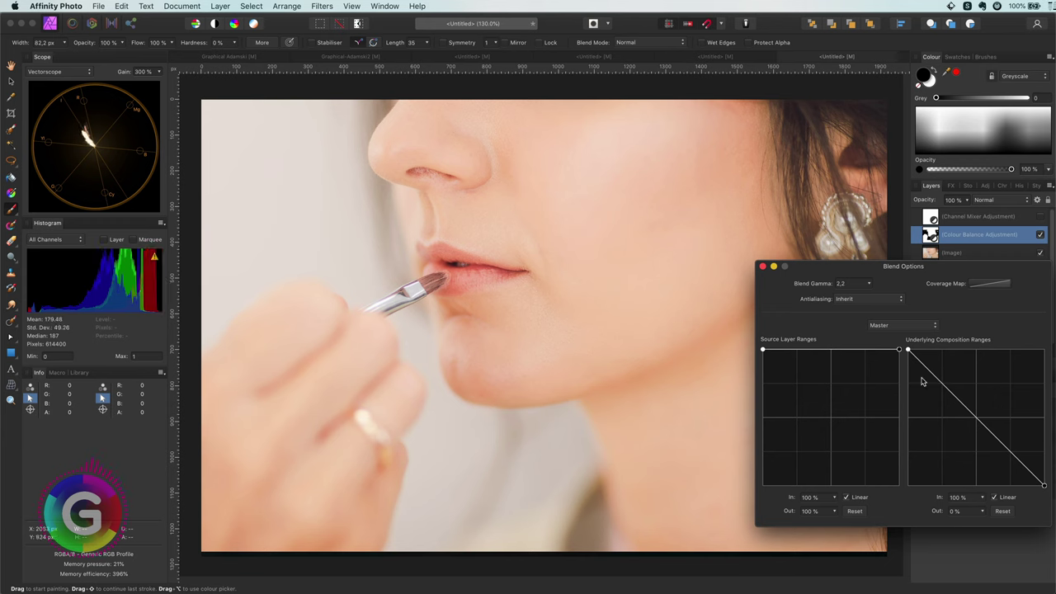
{"action": "mouse_move", "coordinate": [910, 350]}
{"action": "left_mouse_down"}
{"action": "mouse_move", "coordinate": [957, 349]}
{"action": "mouse_move", "coordinate": [930, 350]}
{"action": "left_mouse_up"}
{"action": "left_click", "coordinate": [763, 267]}
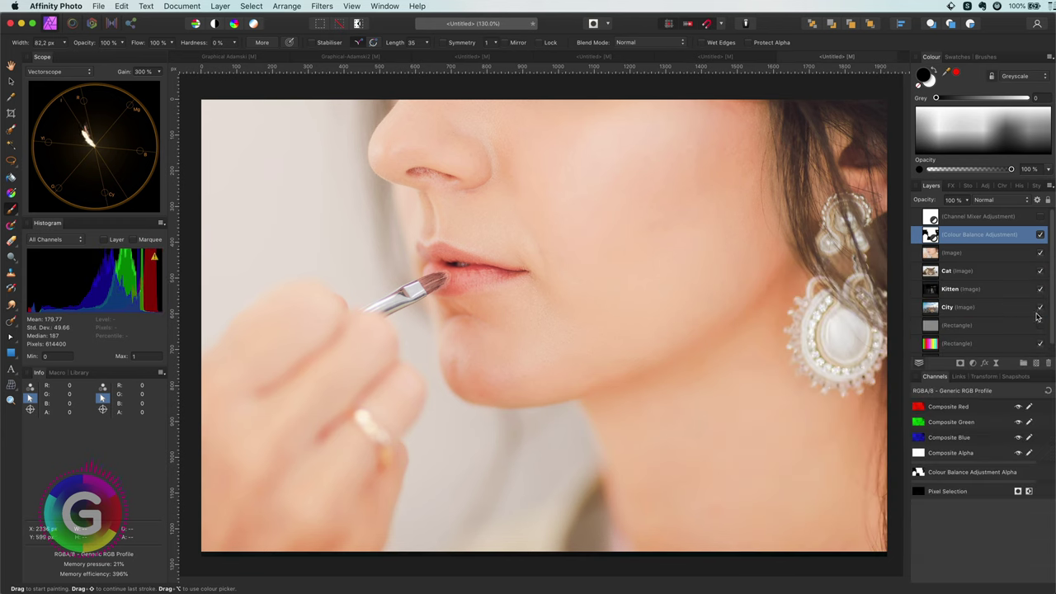
{"action": "left_click", "coordinate": [1039, 235]}
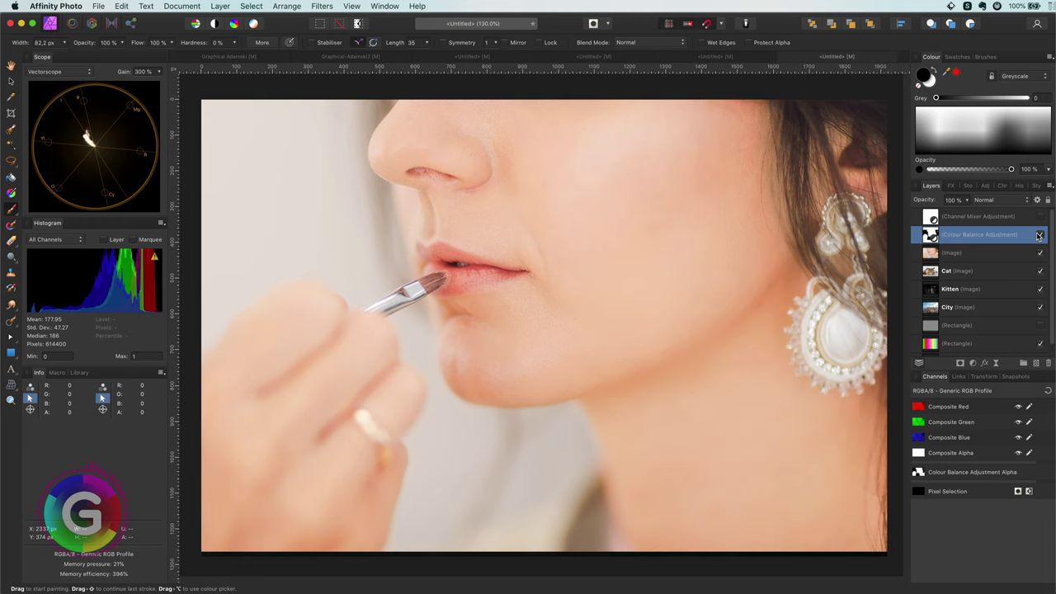
{"action": "left_click", "coordinate": [1039, 235]}
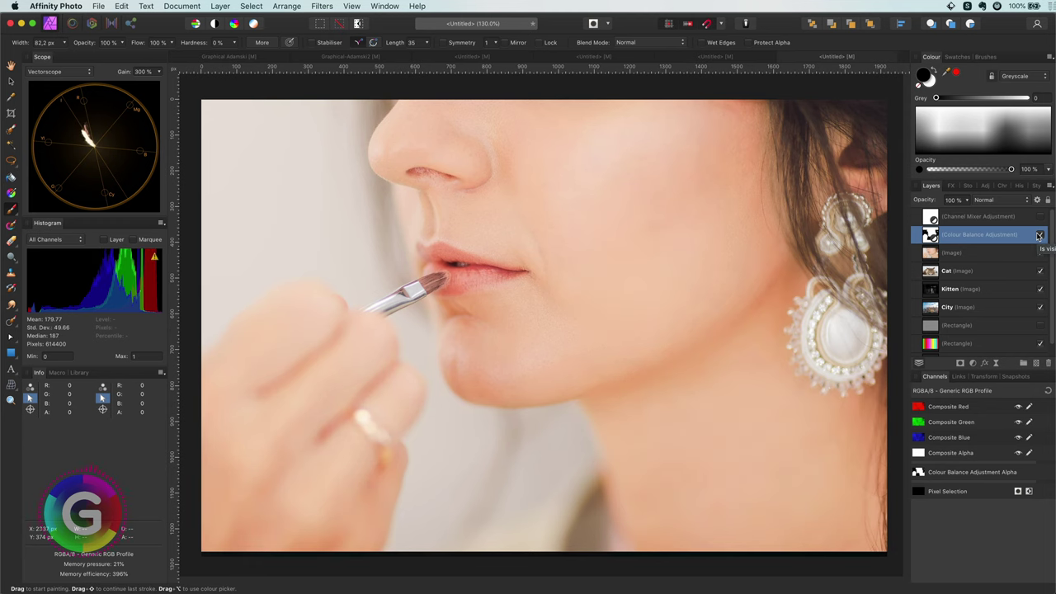
Hide the portrait image to reveal the cat photo and switch the scope to RGB Parade
{"action": "left_click", "coordinate": [1040, 254]}
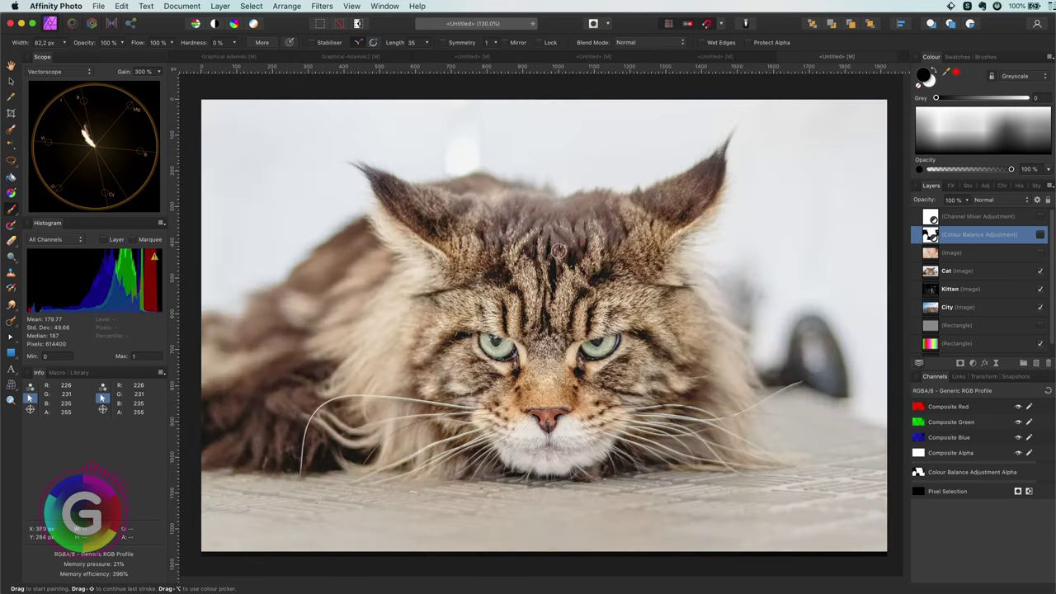
{"action": "left_click", "coordinate": [66, 73]}
{"action": "left_click", "coordinate": [51, 63]}
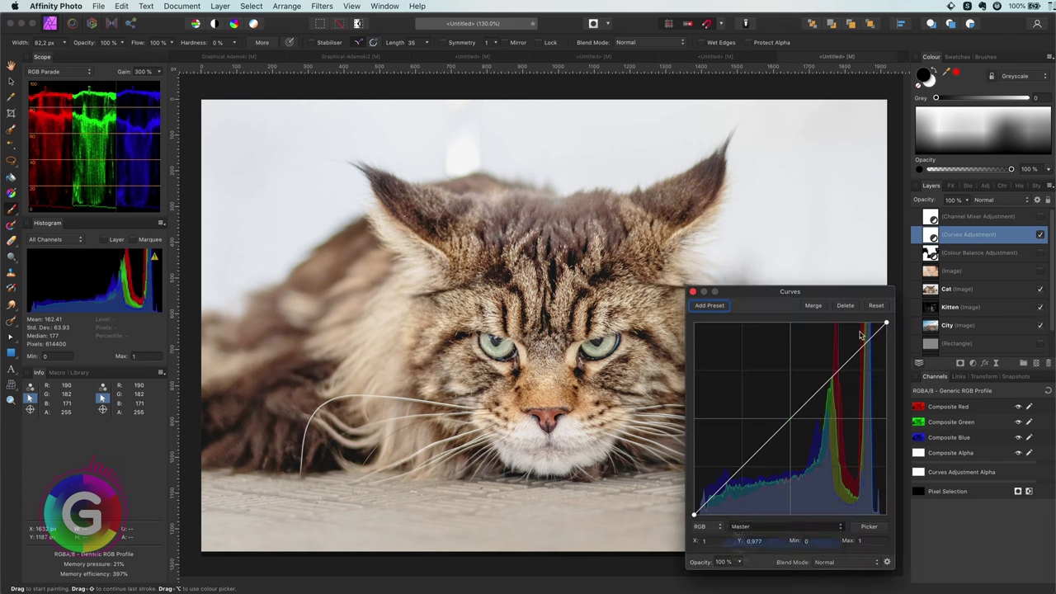
Try adjusting the highlight end of the master curve in the Curves adjustment above the cat photo
{"action": "left_click_drag", "start_coordinate": [883, 326], "coordinate": [885, 328]}
{"action": "left_click_drag", "start_coordinate": [840, 374], "coordinate": [872, 343]}
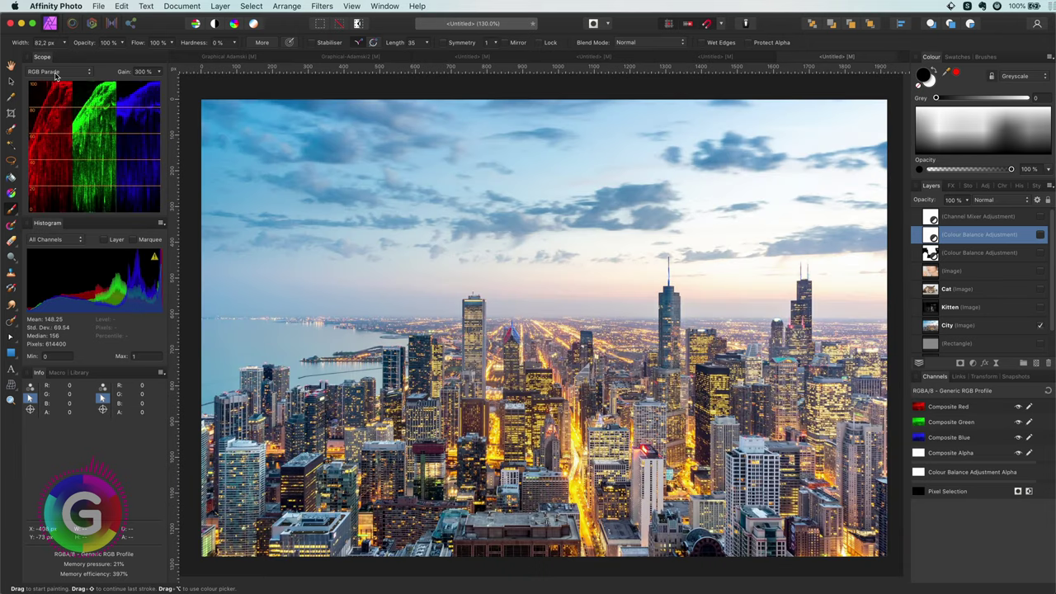
Switch the scope to Intensity Waveform for the city photo
{"action": "left_click", "coordinate": [56, 72]}
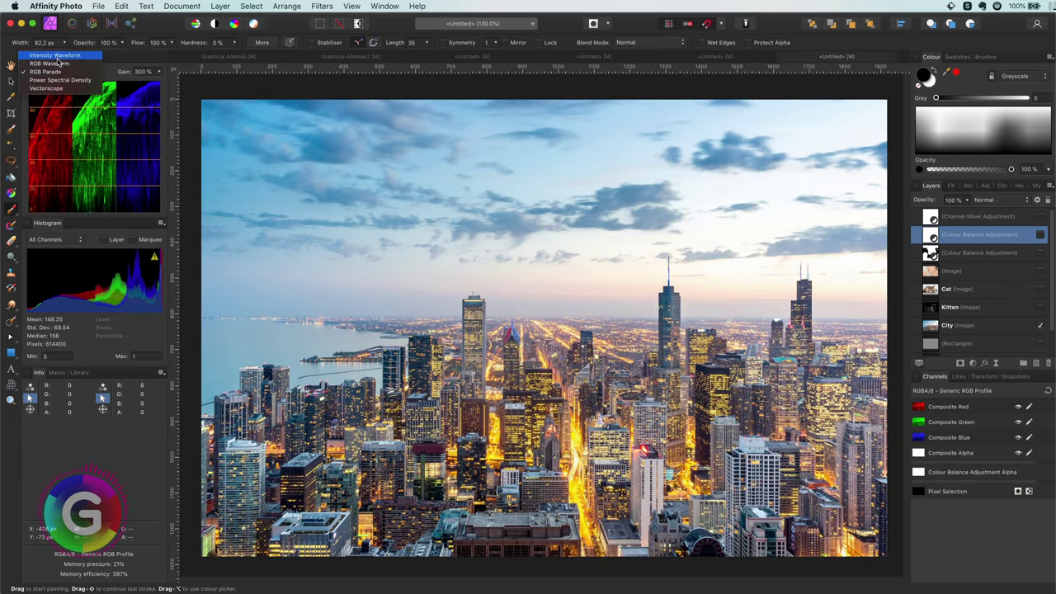
{"action": "left_click", "coordinate": [55, 54]}
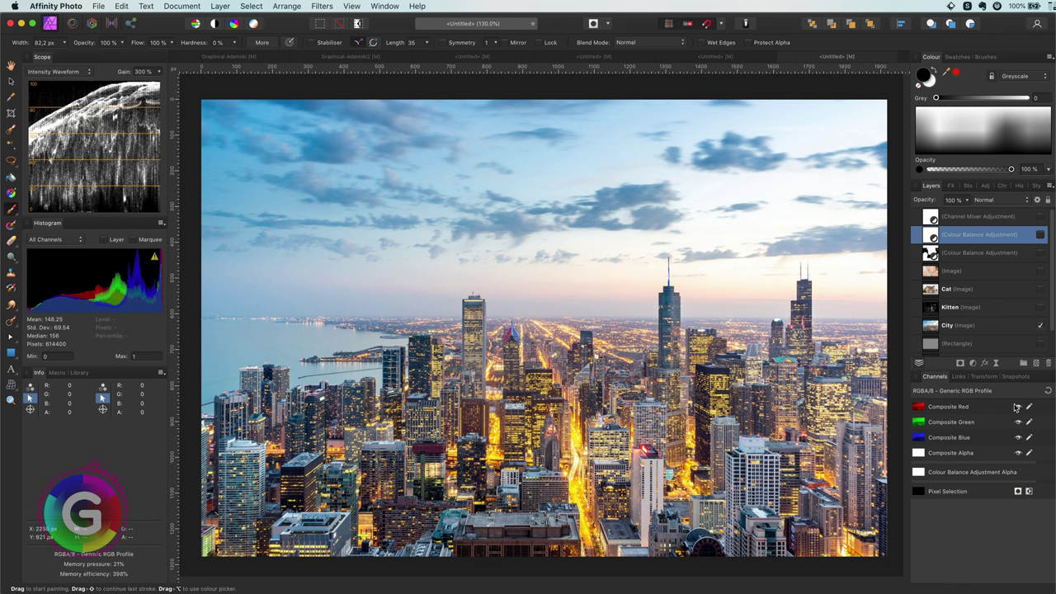
{"action": "left_click", "coordinate": [972, 364]}
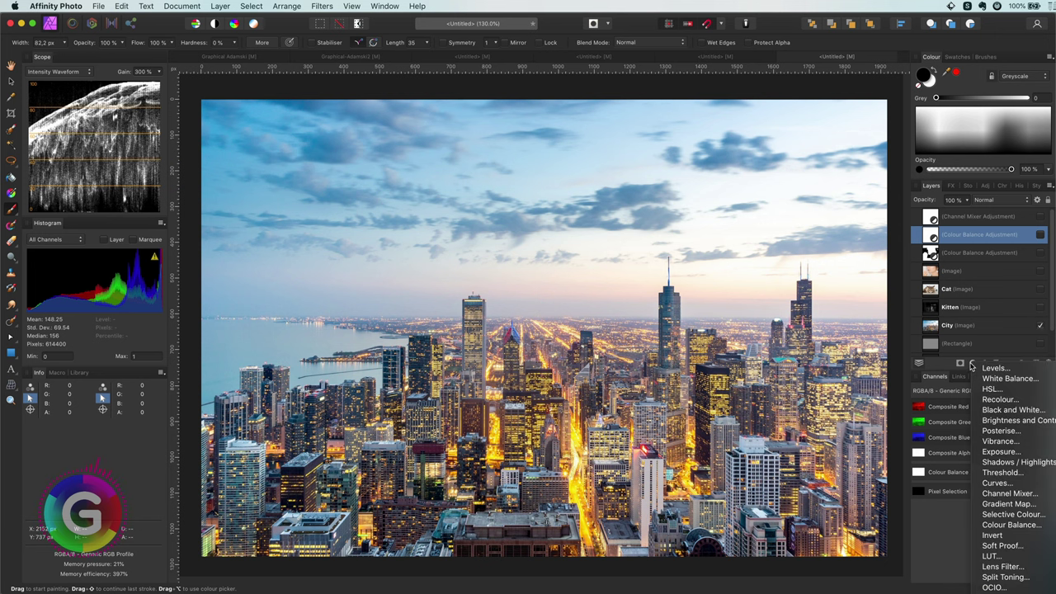
{"action": "key", "text": "Escape"}
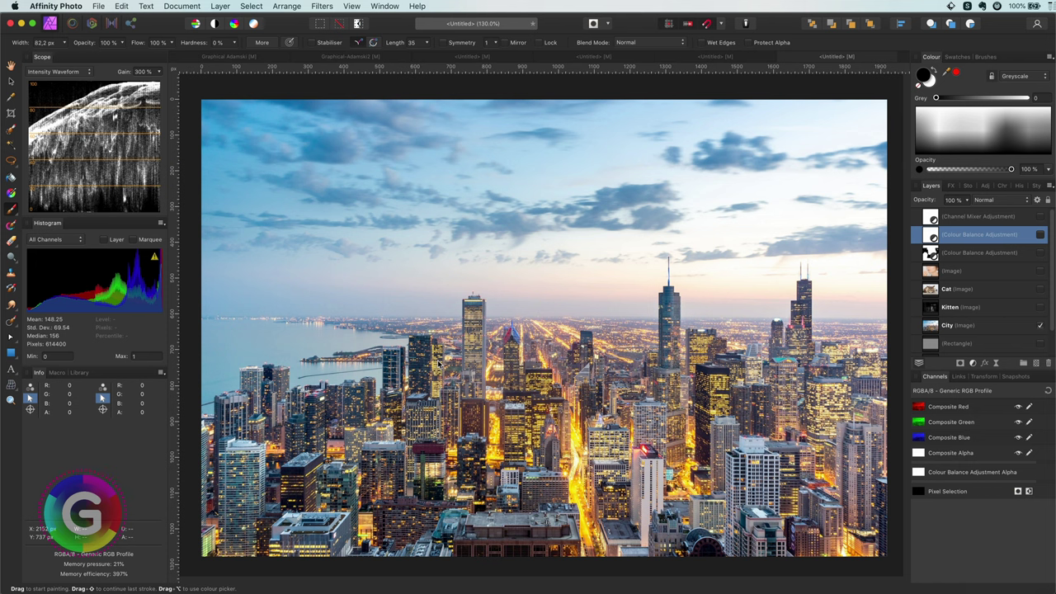
Add a Curves adjustment above the city photo and raise the master midpoint to about X 0.49, Y 0.65
{"action": "key", "text": "super+m"}
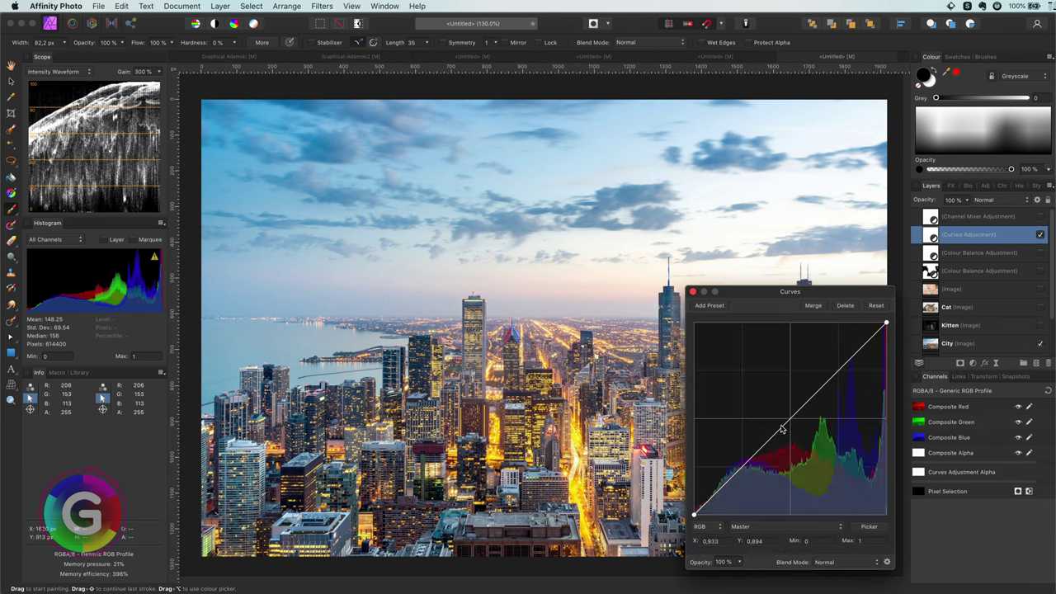
{"action": "left_click_drag", "start_coordinate": [789, 425], "coordinate": [789, 394]}
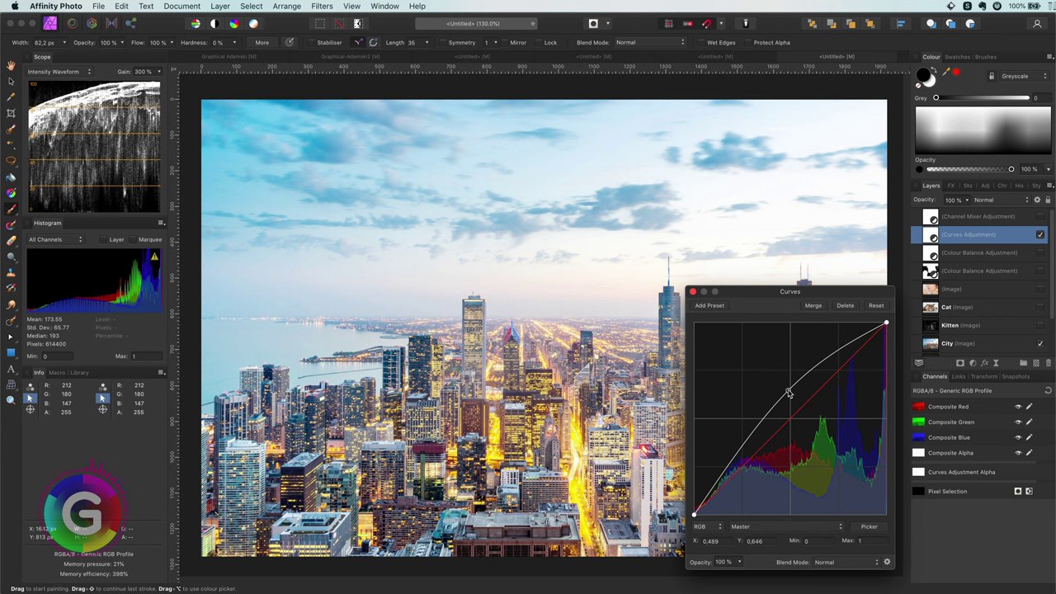
{"action": "left_click", "coordinate": [693, 292]}
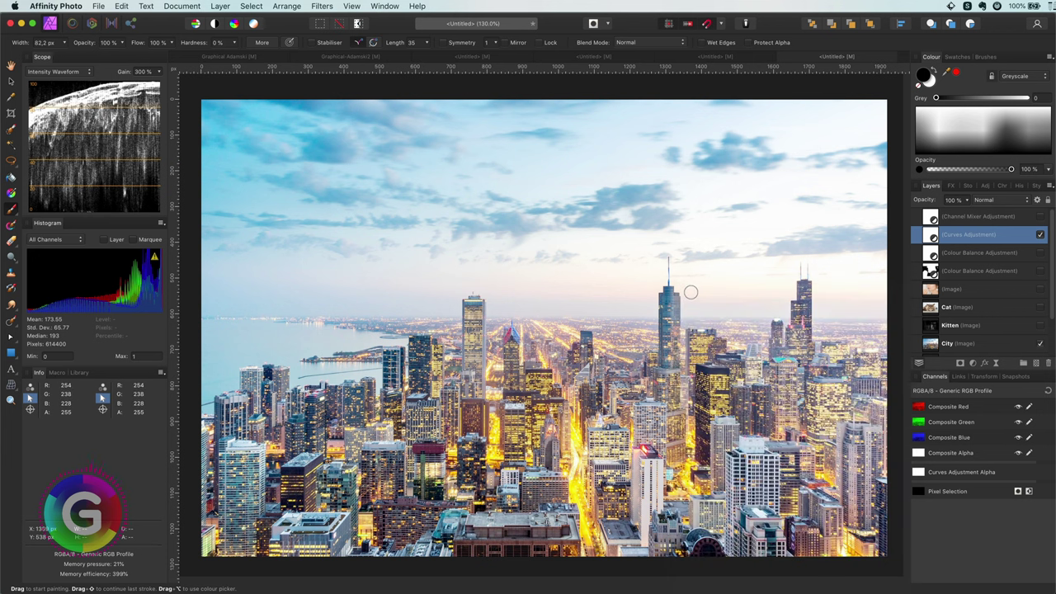
Invert the Curves mask and paint white over the darker left part of the sky with a soft 1017.5 px brush at 64% flow
{"action": "key", "text": "super+i"}
{"action": "key", "text": "b"}
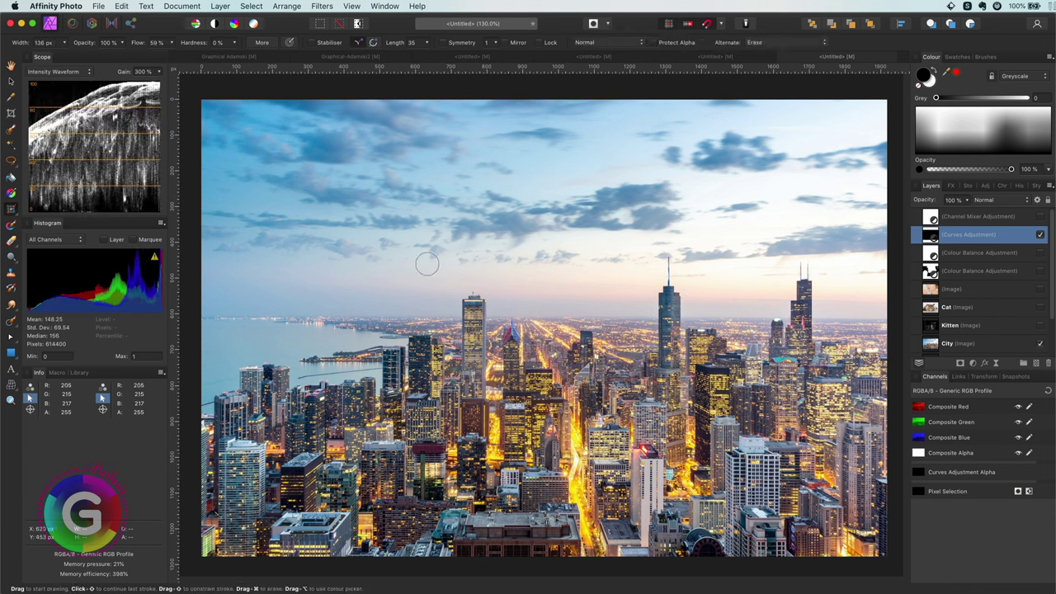
{"action": "key", "text": "b"}
{"action": "key", "text": "x"}
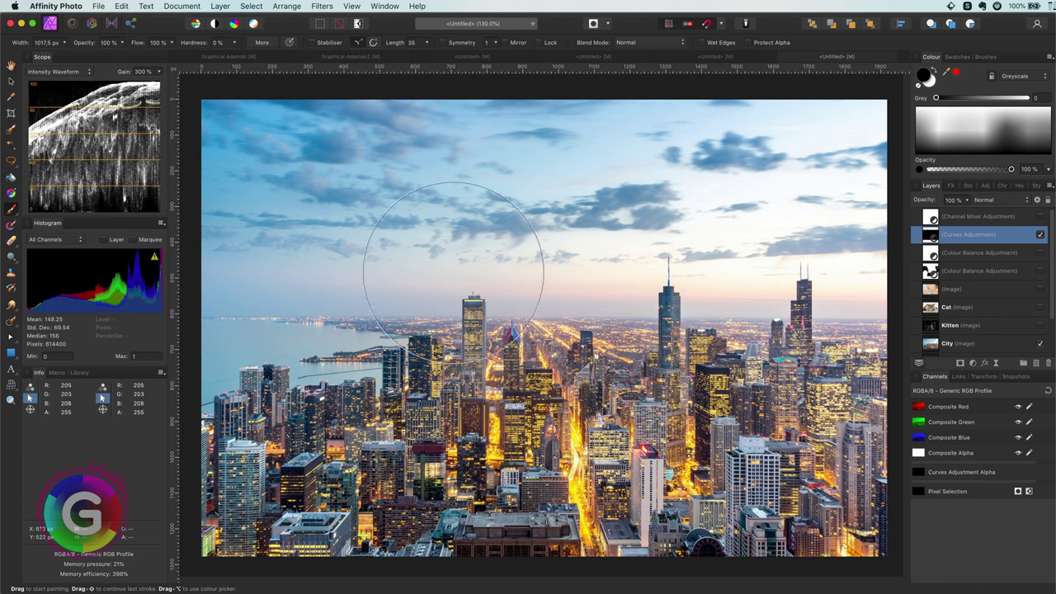
{"action": "key", "text": "bracketright"}
{"action": "key", "text": "bracketright"}
{"action": "key", "text": "bracketright"}
{"action": "key", "text": "bracketright"}
{"action": "key", "text": "bracketright"}
{"action": "key", "text": "bracketright"}
{"action": "key", "text": "bracketright"}
{"action": "key", "text": "bracketright"}
{"action": "key", "text": "bracketright"}
{"action": "key", "text": "bracketright"}
{"action": "key", "text": "shift+6"}
{"action": "key", "text": "shift+4"}
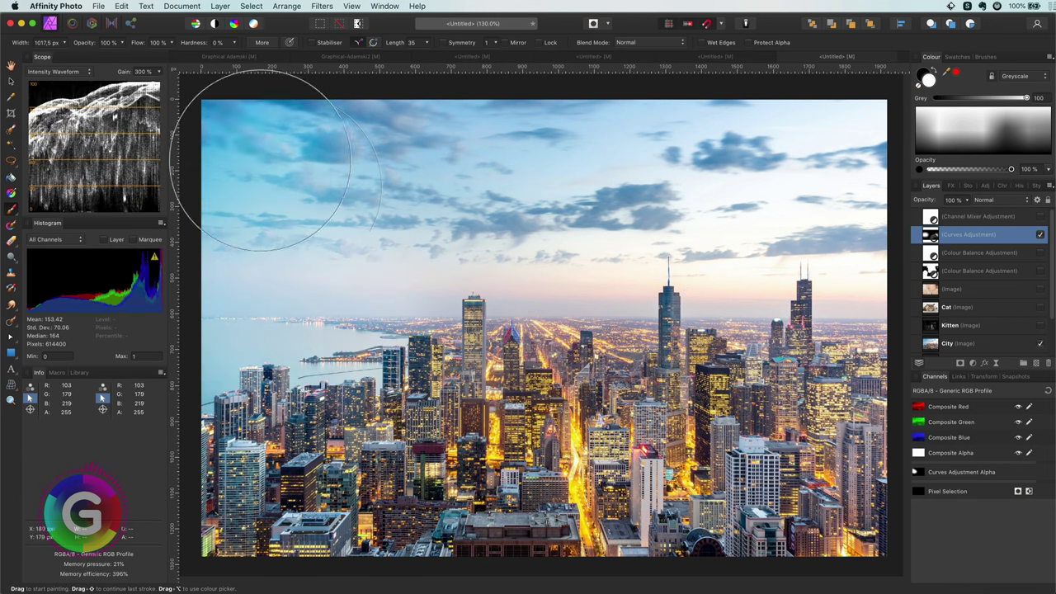
{"action": "mouse_move", "coordinate": [214, 144]}
{"action": "left_mouse_down"}
{"action": "mouse_move", "coordinate": [251, 149]}
{"action": "mouse_move", "coordinate": [272, 305]}
{"action": "mouse_move", "coordinate": [278, 177]}
{"action": "mouse_move", "coordinate": [259, 160]}
{"action": "left_mouse_up"}
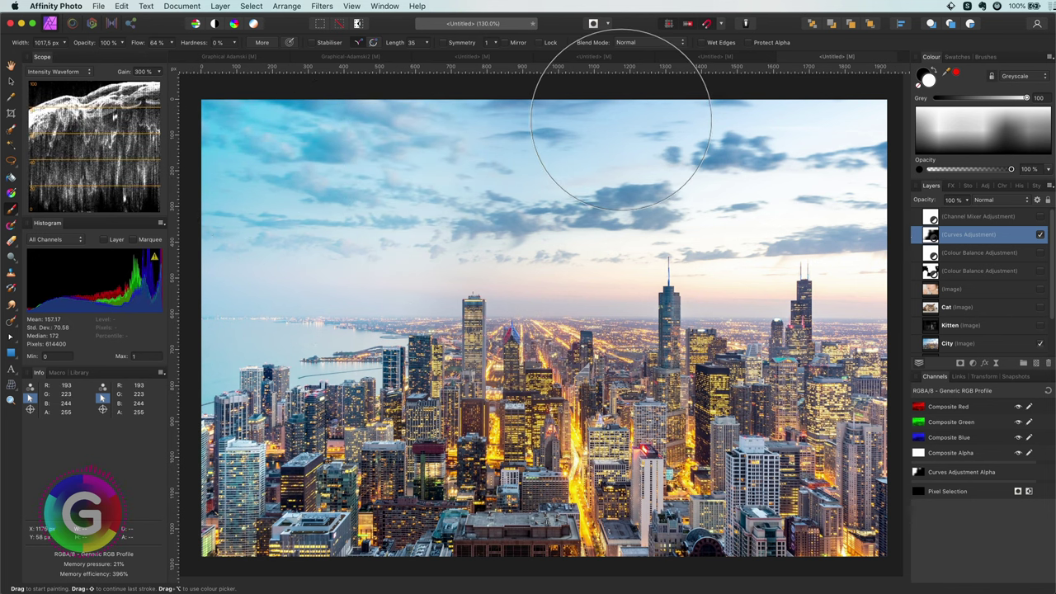
Add a second Curves adjustment with its master white point at about Y 0.89 and a midpoint at about X 0.64, Y 0.55
{"action": "left_click", "coordinate": [975, 364]}
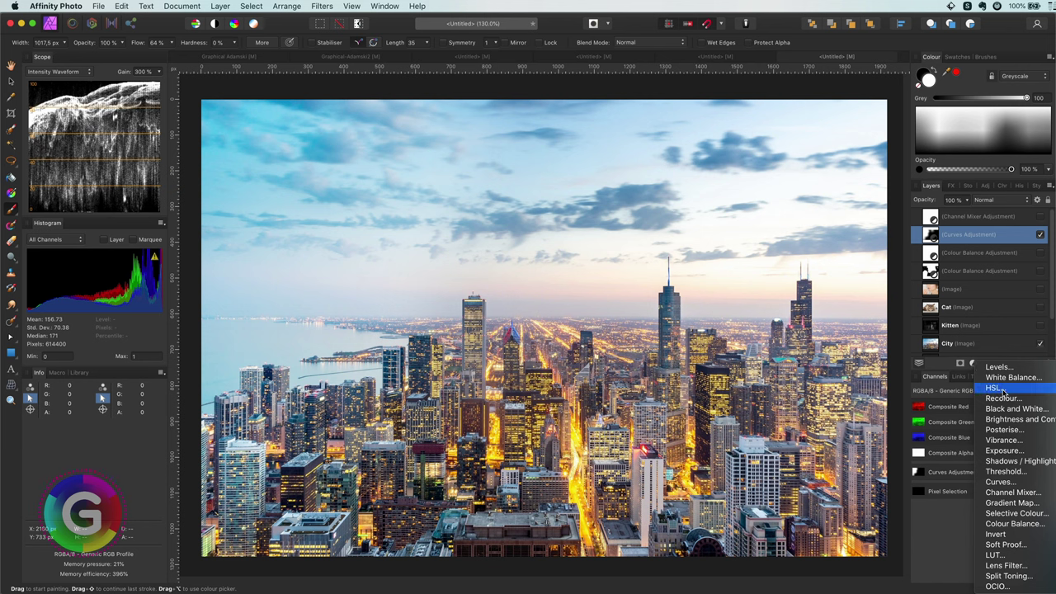
{"action": "left_click", "coordinate": [1017, 484]}
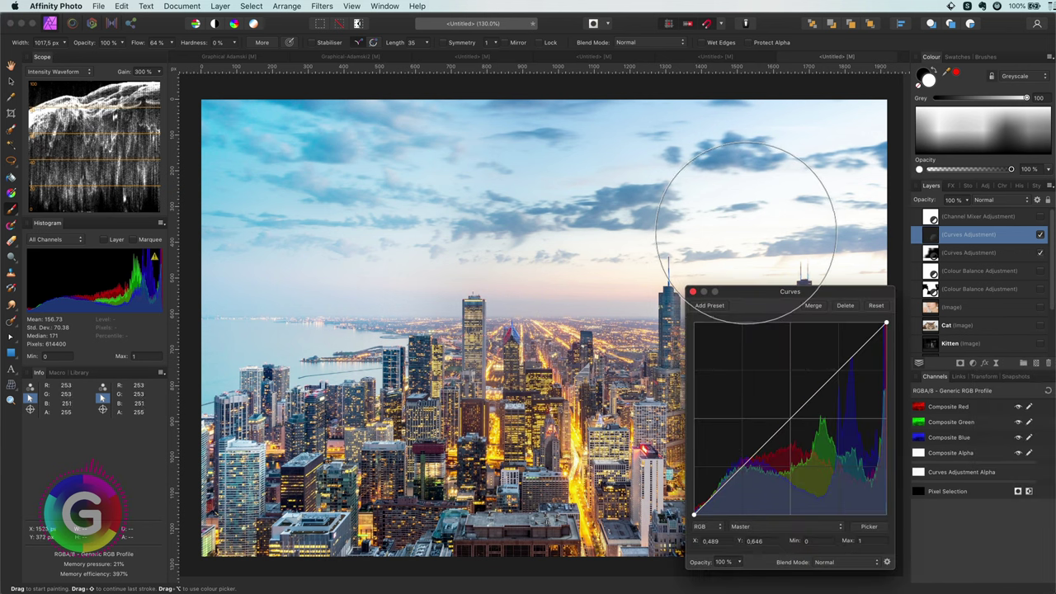
{"action": "left_click_drag", "start_coordinate": [886, 325], "coordinate": [888, 343]}
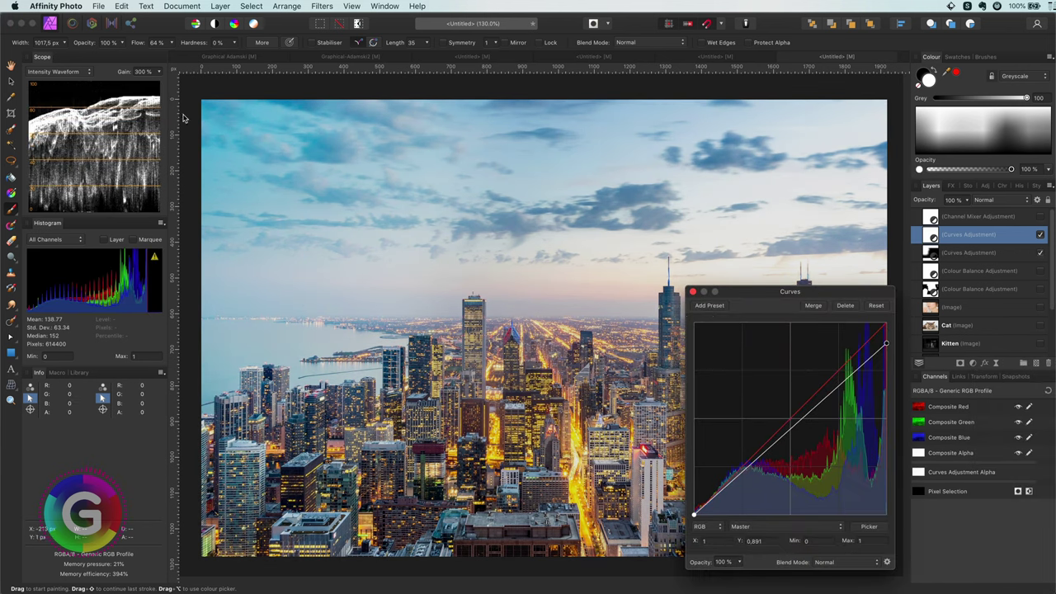
{"action": "left_click_drag", "start_coordinate": [816, 406], "coordinate": [818, 413]}
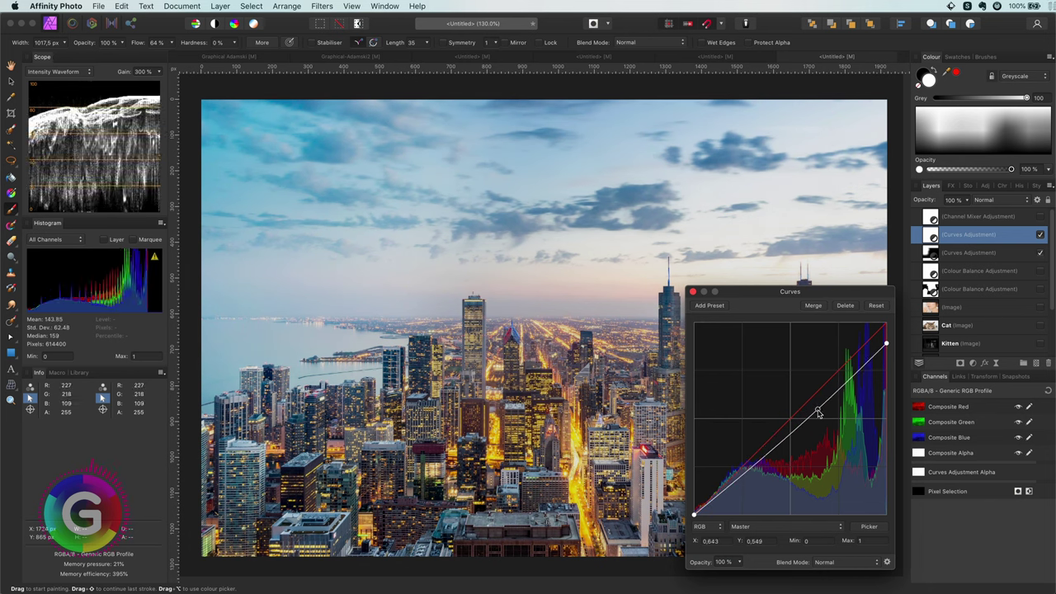
{"action": "left_click", "coordinate": [693, 292]}
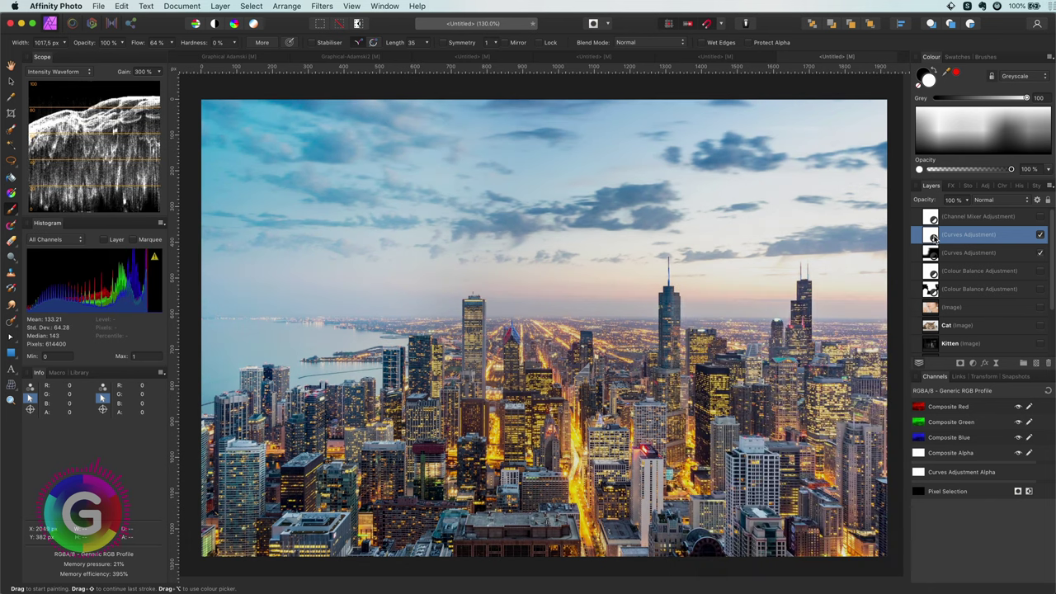
Invert the second Curves mask and paint white over the bright right part of the sky to darken only that area
{"action": "key", "text": "ctrl+i"}
{"action": "mouse_move", "coordinate": [826, 239]}
{"action": "left_mouse_down"}
{"action": "mouse_move", "coordinate": [651, 224]}
{"action": "mouse_move", "coordinate": [861, 118]}
{"action": "mouse_move", "coordinate": [872, 142]}
{"action": "mouse_move", "coordinate": [581, 138]}
{"action": "mouse_move", "coordinate": [422, 124]}
{"action": "mouse_move", "coordinate": [585, 94]}
{"action": "mouse_move", "coordinate": [644, 66]}
{"action": "mouse_move", "coordinate": [237, 159]}
{"action": "mouse_move", "coordinate": [609, 160]}
{"action": "left_mouse_up"}
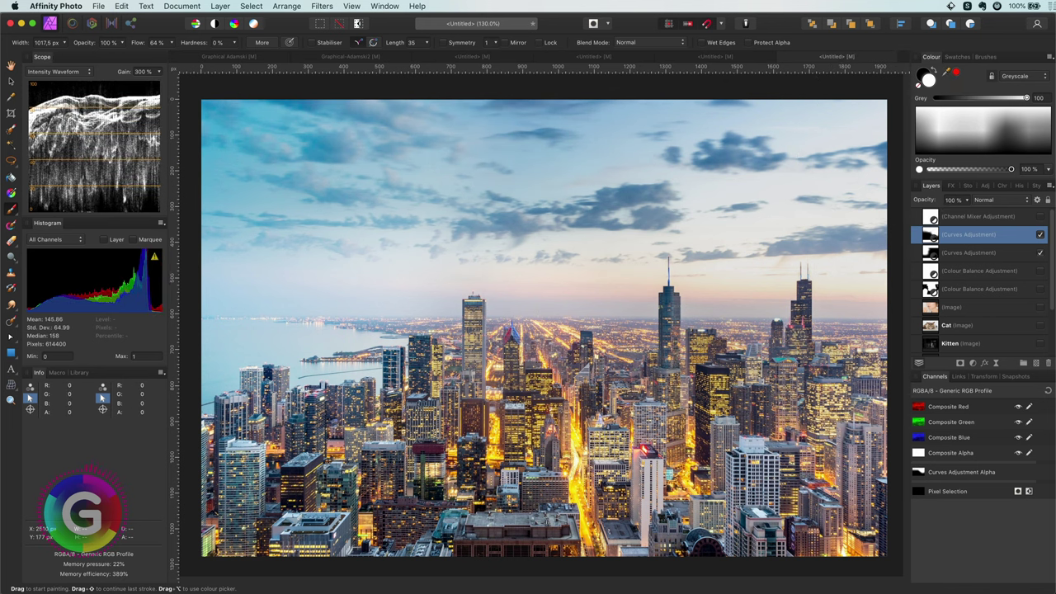
Compare both Curves adjustments off and on, and ramp their underlying composition range from 0% in the shadows to full in the highlights
{"action": "left_click", "coordinate": [1020, 254], "text": "shift"}
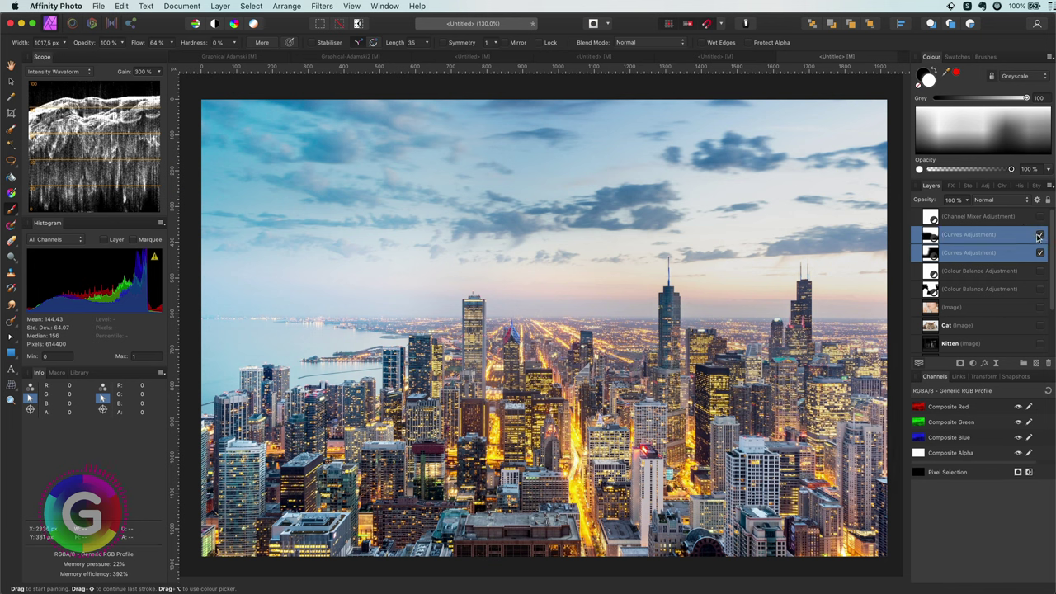
{"action": "left_click", "coordinate": [1041, 235]}
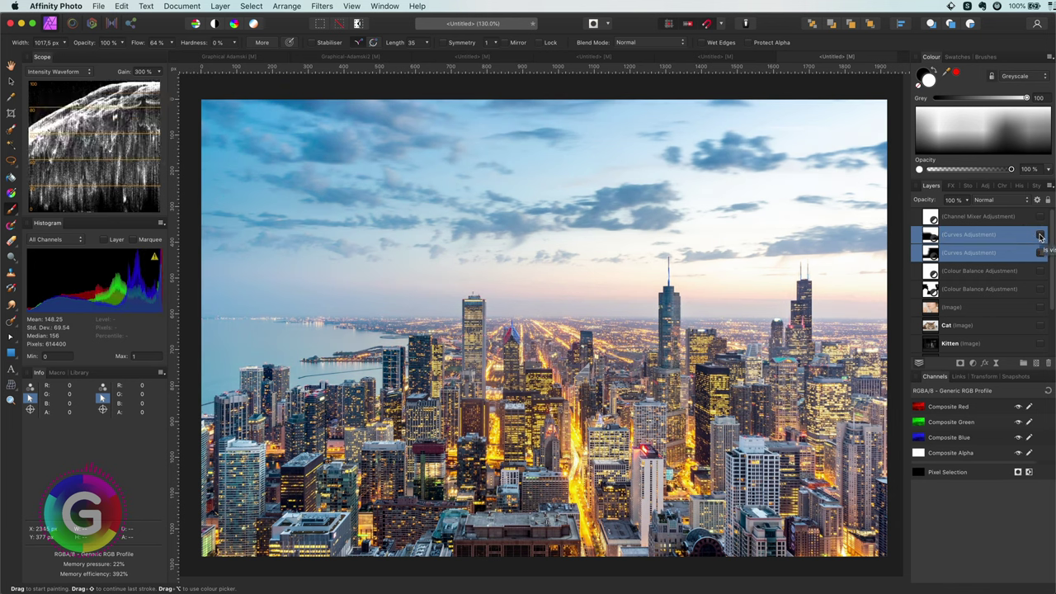
{"action": "left_click", "coordinate": [1041, 235]}
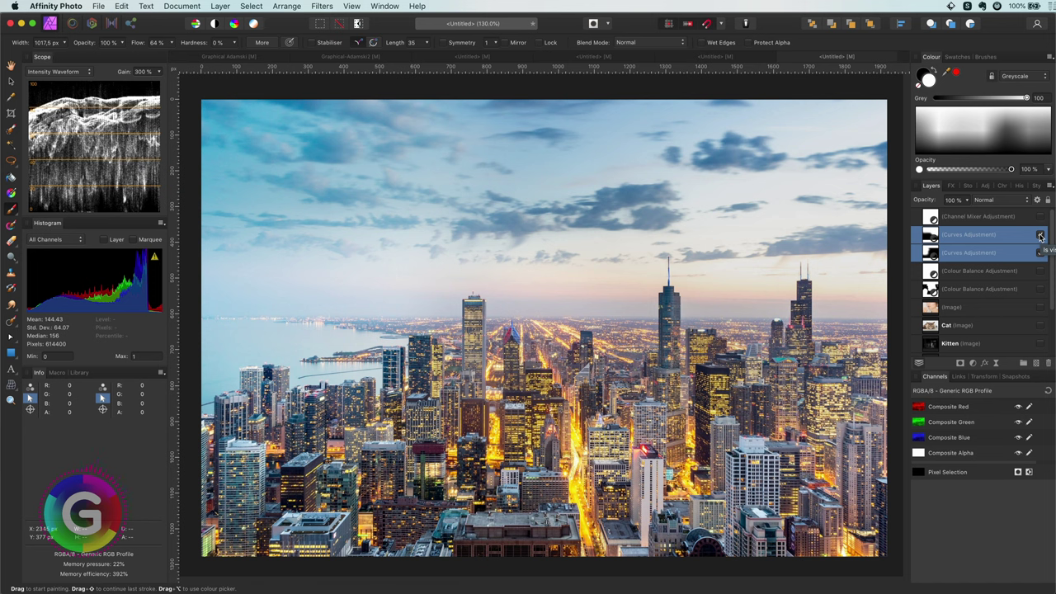
{"action": "left_click", "coordinate": [1038, 200]}
{"action": "left_click_drag", "start_coordinate": [322, 380], "coordinate": [323, 516]}
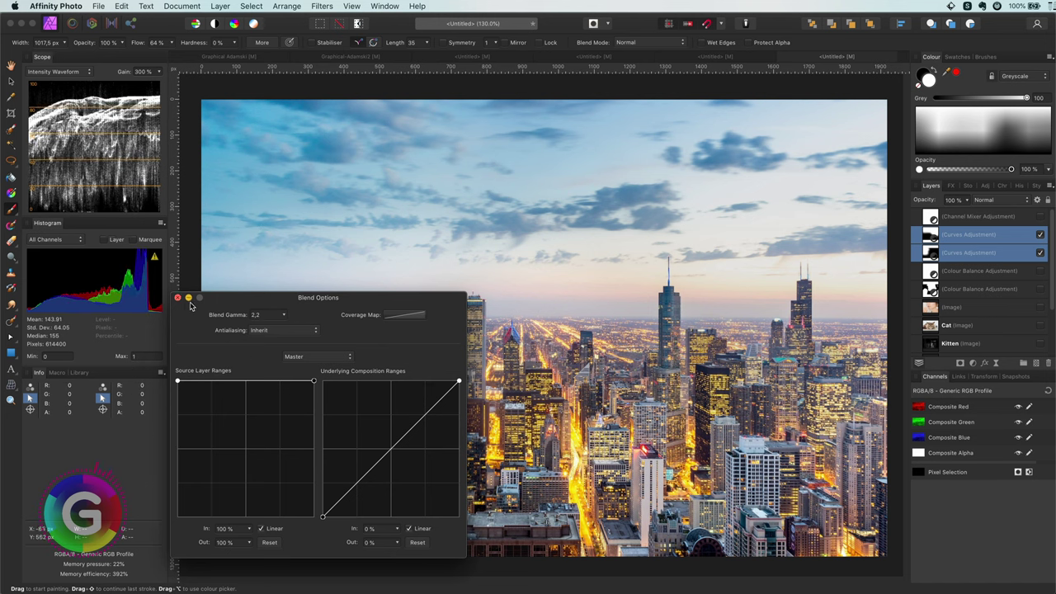
{"action": "left_click", "coordinate": [177, 298]}
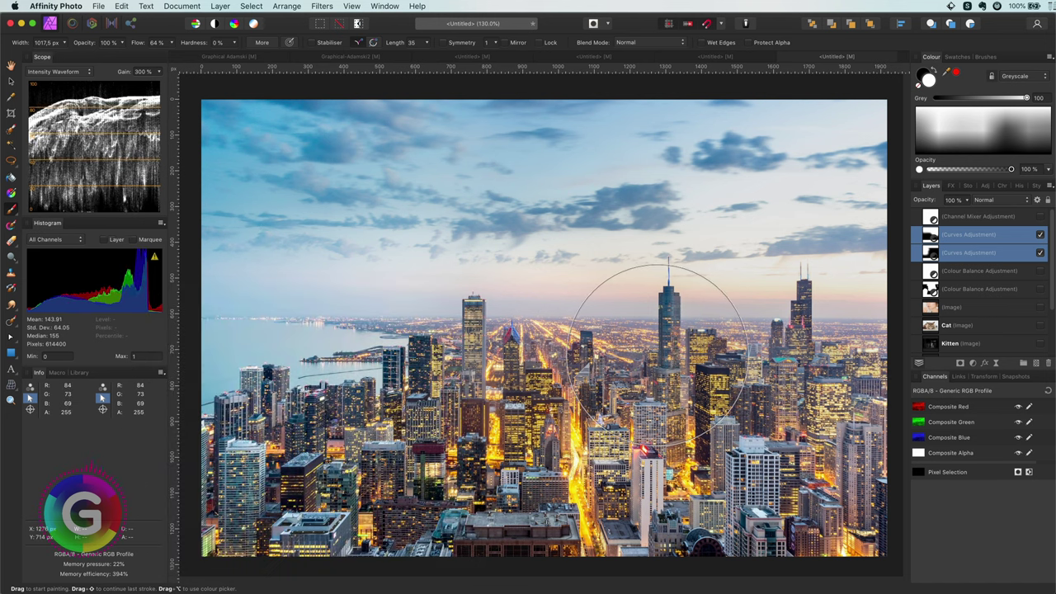
Hide both Curves adjustments above the city photo and show the Cat image layer
{"action": "left_click", "coordinate": [1040, 253]}
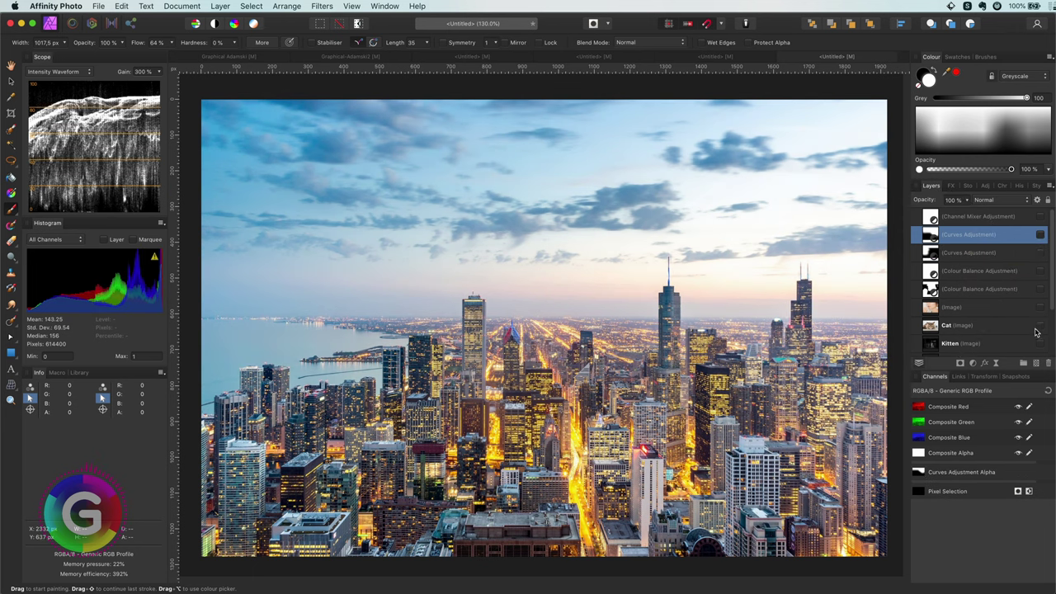
{"action": "left_click", "coordinate": [1039, 332]}
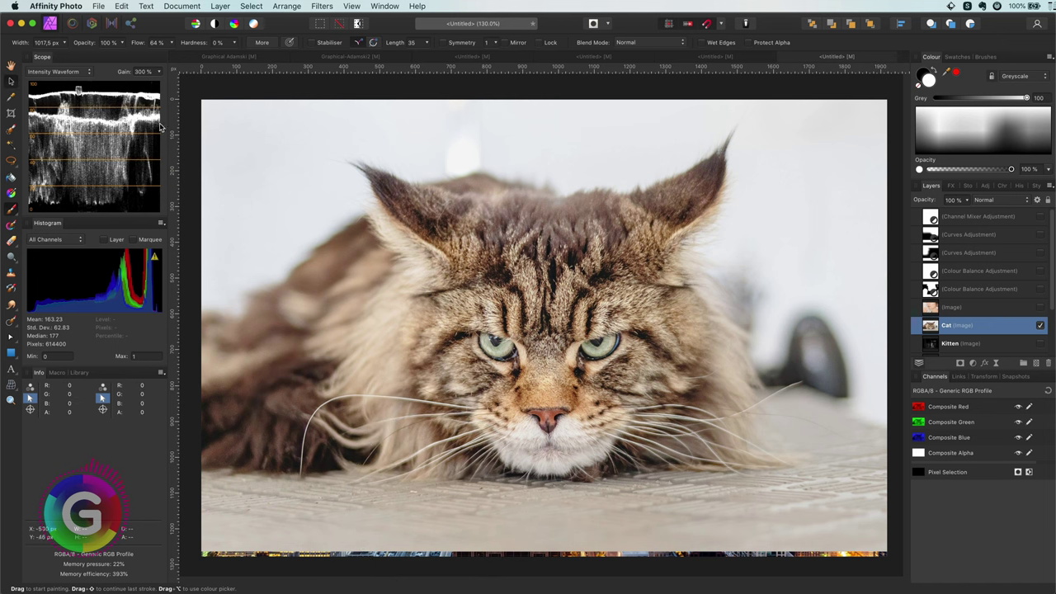
Move the Cat image down to cover the strip of city photo, and add a Curves adjustment with a midpoint at X 0.5, Y 0.367
{"action": "key", "text": "v"}
{"action": "left_click_drag", "start_coordinate": [590, 474], "coordinate": [589, 477]}
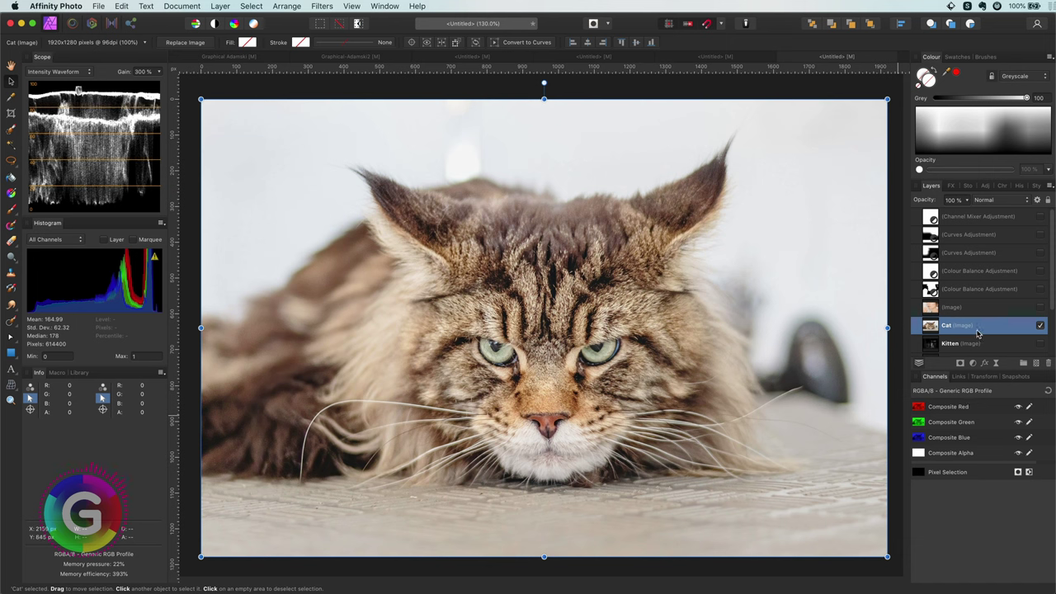
{"action": "left_click", "coordinate": [976, 365]}
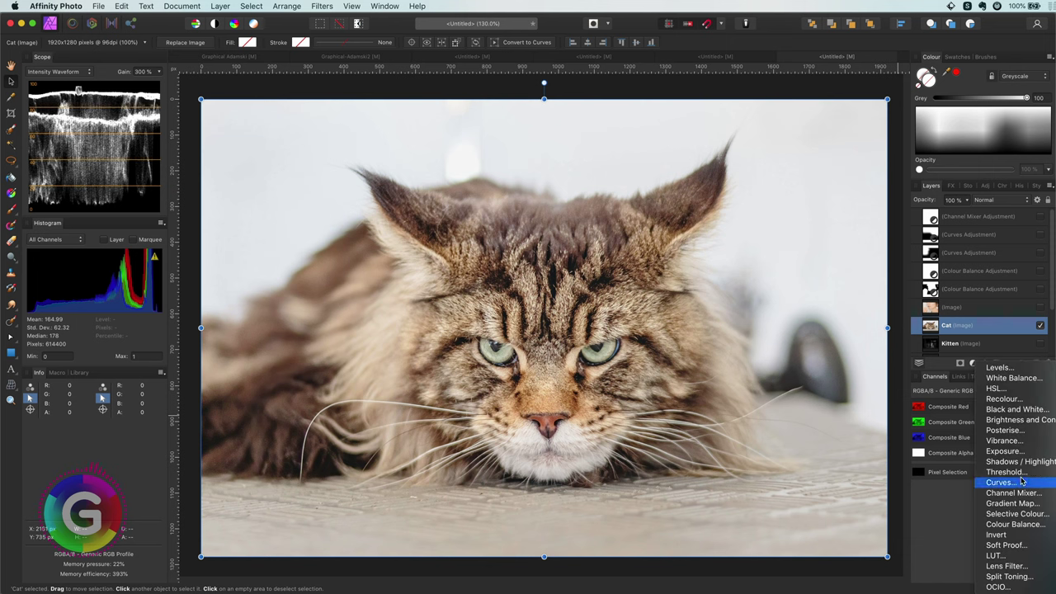
{"action": "left_click", "coordinate": [884, 376]}
{"action": "left_click_drag", "start_coordinate": [793, 416], "coordinate": [791, 447]}
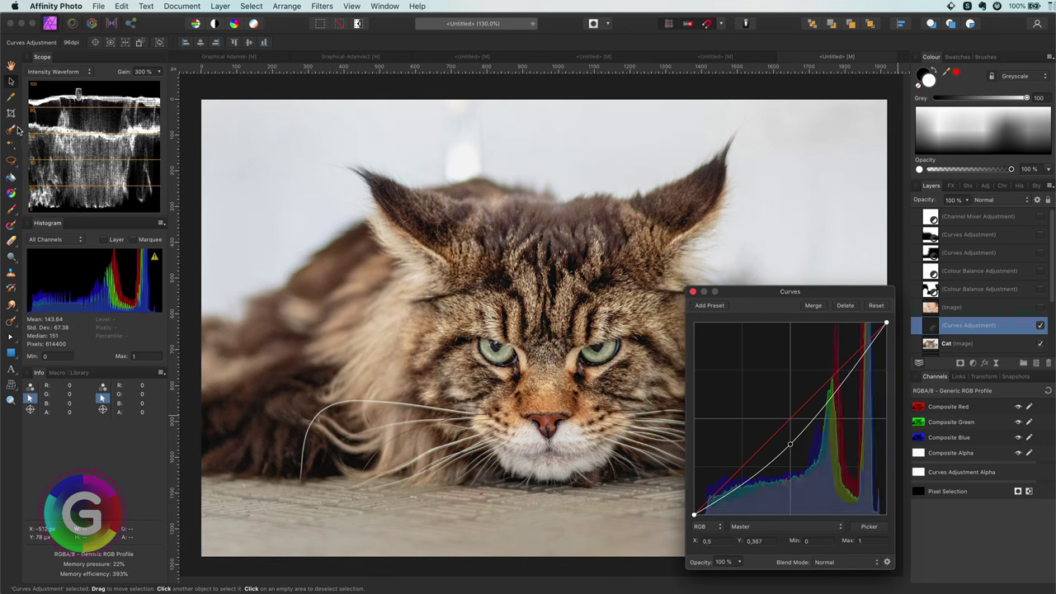
{"action": "left_click", "coordinate": [694, 294]}
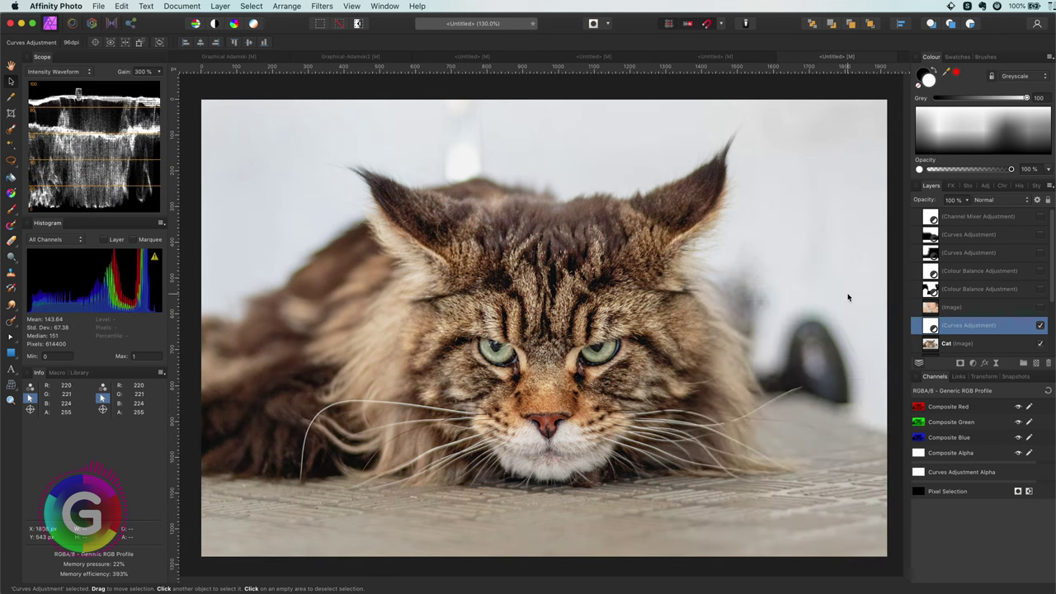
Invert the Curves mask and paint white with a brush about 384 px wide over the floor to darken only that area
{"action": "key", "text": "super+i"}
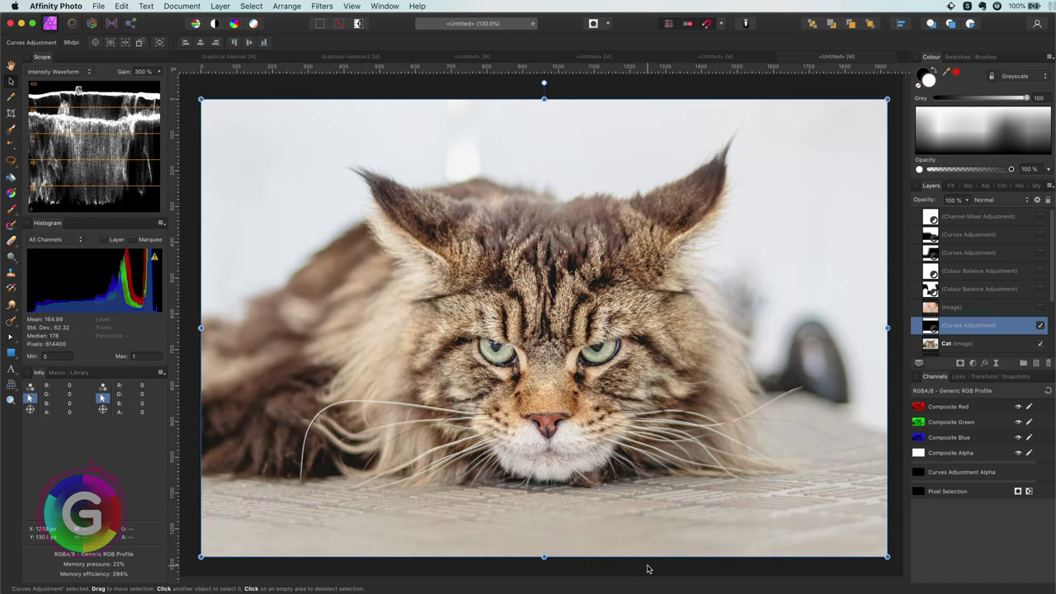
{"action": "key", "text": "b"}
{"action": "key", "text": "bracketleft"}
{"action": "key", "text": "bracketleft"}
{"action": "key", "text": "bracketleft"}
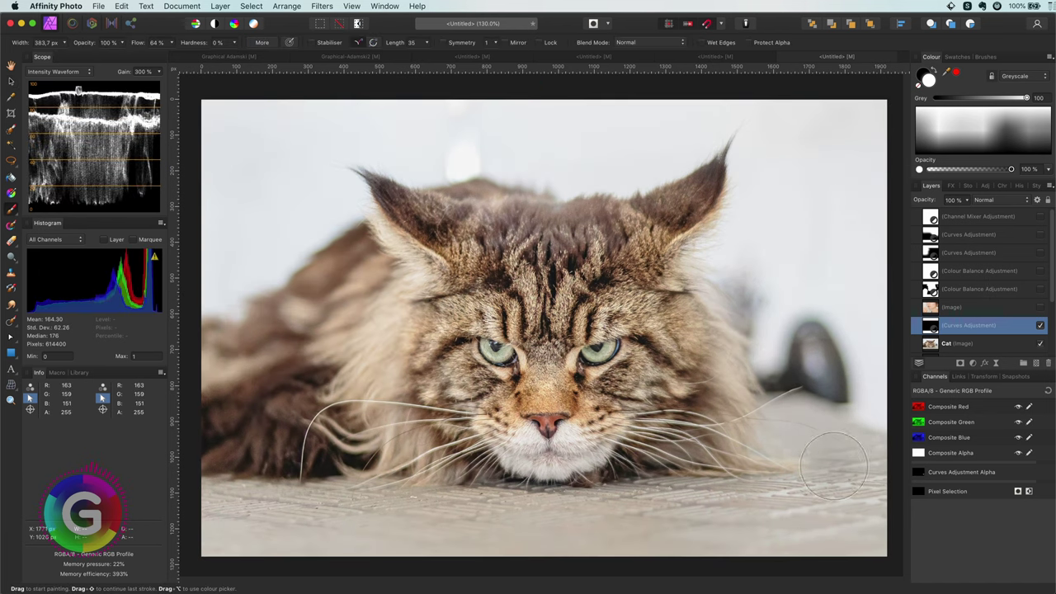
{"action": "mouse_move", "coordinate": [844, 452]}
{"action": "left_mouse_down"}
{"action": "mouse_move", "coordinate": [547, 558]}
{"action": "mouse_move", "coordinate": [456, 524]}
{"action": "mouse_move", "coordinate": [287, 511]}
{"action": "mouse_move", "coordinate": [298, 533]}
{"action": "mouse_move", "coordinate": [753, 546]}
{"action": "mouse_move", "coordinate": [789, 503]}
{"action": "mouse_move", "coordinate": [854, 459]}
{"action": "mouse_move", "coordinate": [852, 549]}
{"action": "mouse_move", "coordinate": [784, 513]}
{"action": "mouse_move", "coordinate": [222, 525]}
{"action": "mouse_move", "coordinate": [330, 518]}
{"action": "mouse_move", "coordinate": [255, 503]}
{"action": "left_mouse_up"}
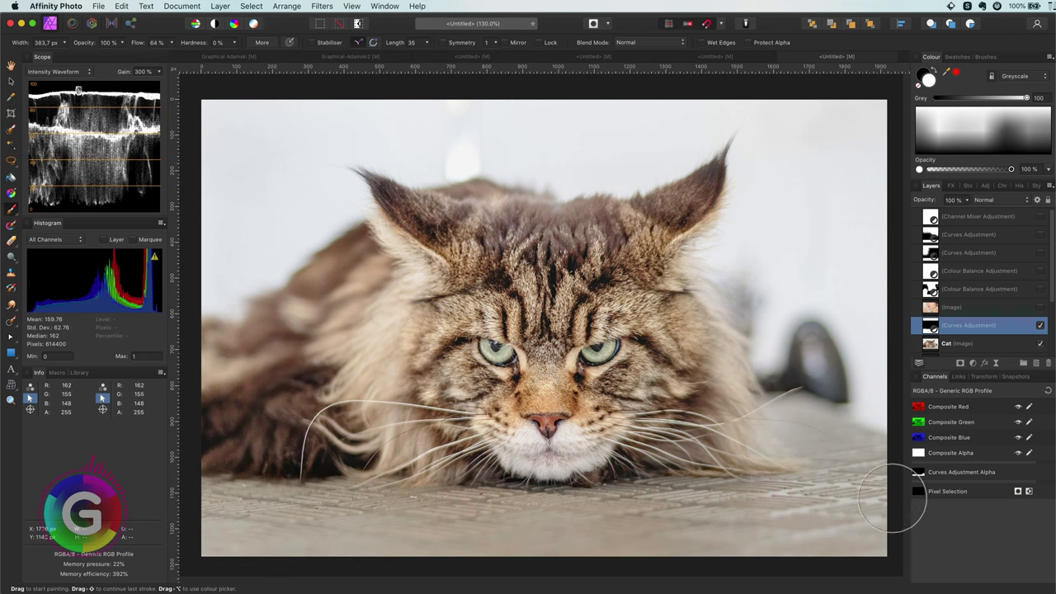
{"action": "left_click", "coordinate": [831, 556]}
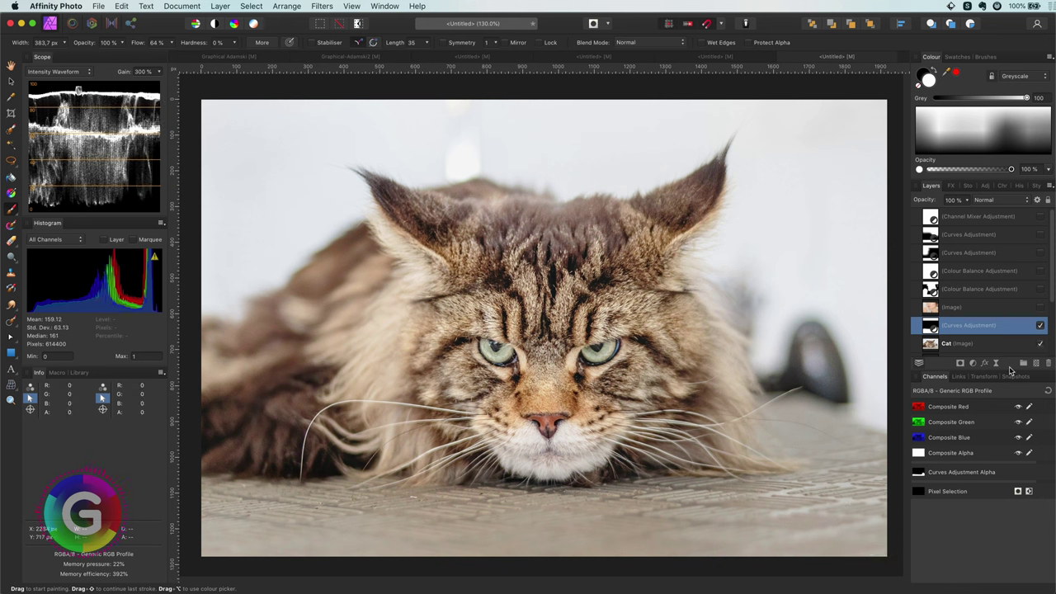
Add a second Curves adjustment above the cat photo with a point at about X 0.469, Y 0.361
{"action": "left_click", "coordinate": [983, 364]}
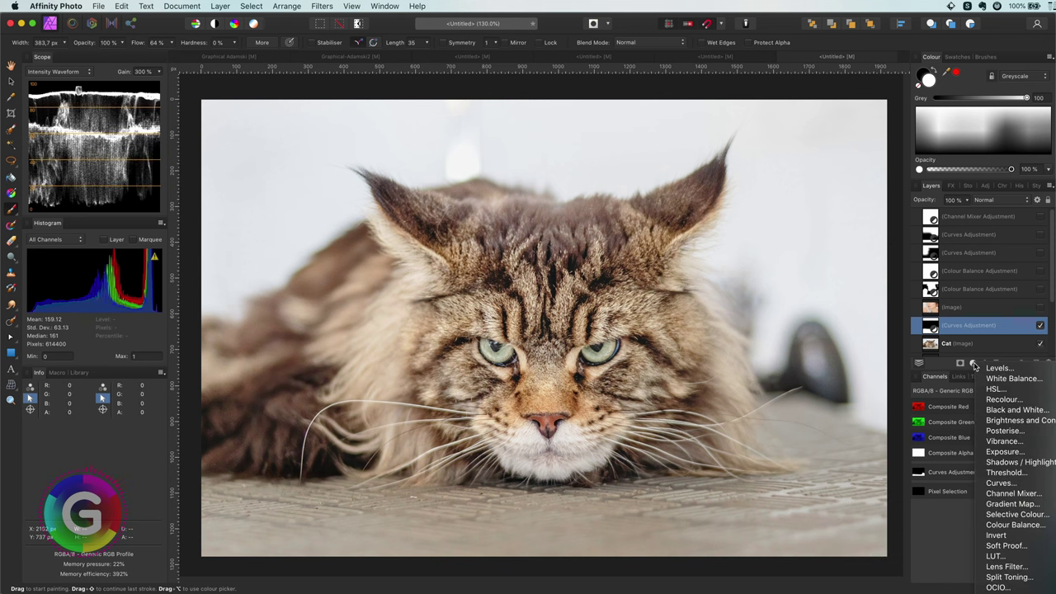
{"action": "left_click", "coordinate": [1015, 483]}
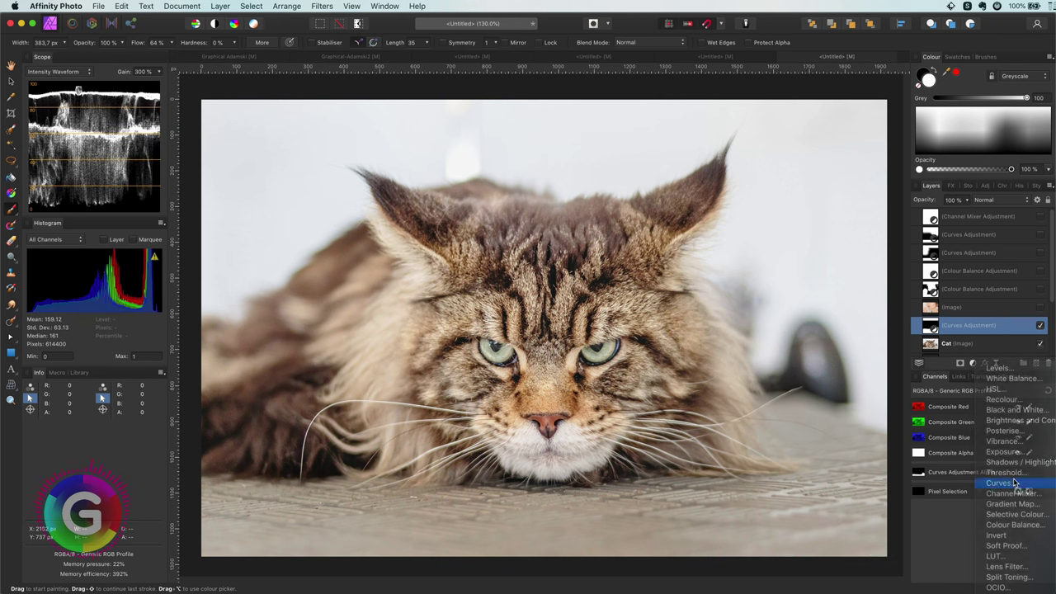
{"action": "left_click_drag", "start_coordinate": [790, 422], "coordinate": [784, 446]}
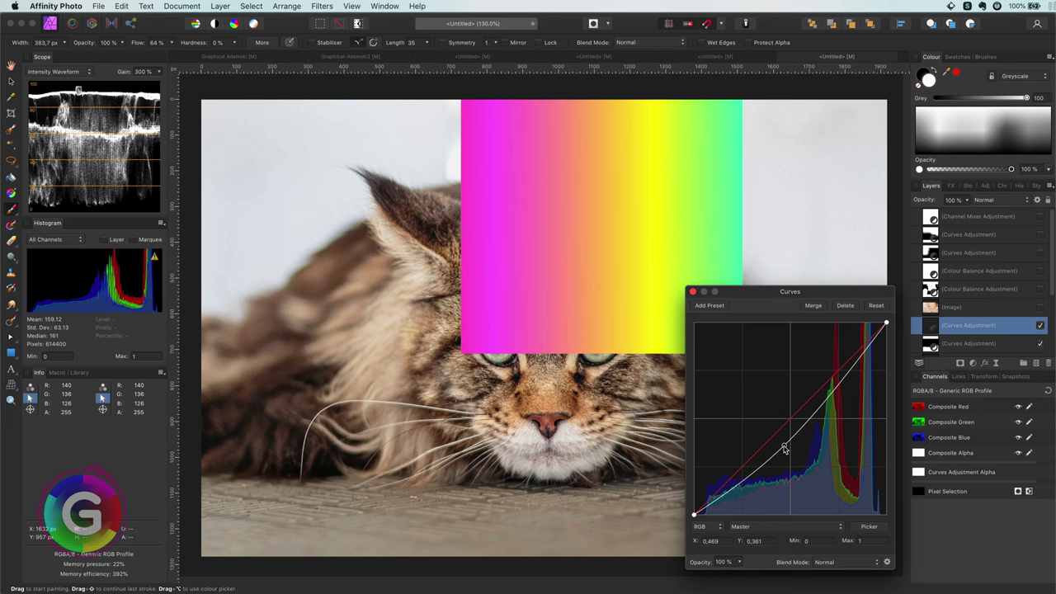
{"action": "left_click", "coordinate": [693, 293]}
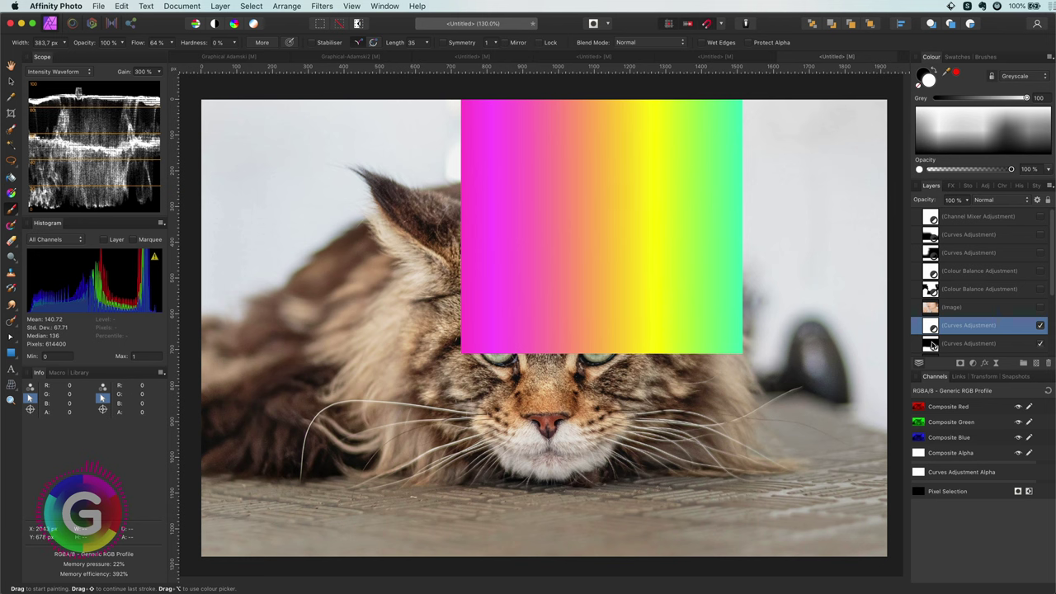
Invert the second Curves mask and paint white over the cat's head and fur to darken only the cat
{"action": "scroll", "coordinate": [985, 330], "scroll_direction": "down", "scroll_amount": 3}
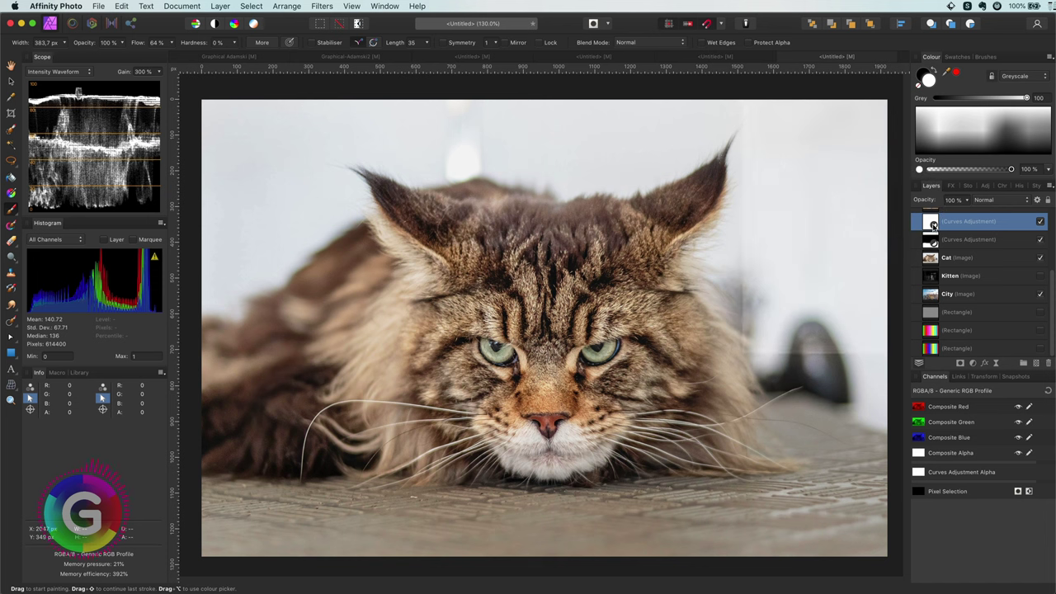
{"action": "key", "text": "super+i"}
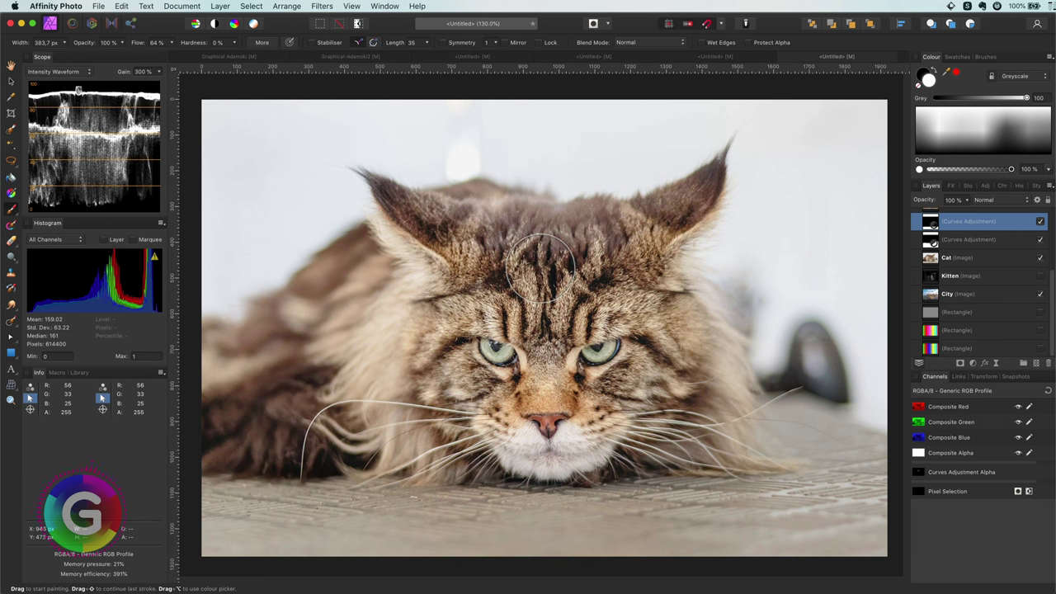
{"action": "mouse_move", "coordinate": [541, 266]}
{"action": "left_mouse_down"}
{"action": "mouse_move", "coordinate": [544, 370]}
{"action": "mouse_move", "coordinate": [525, 291]}
{"action": "mouse_move", "coordinate": [451, 314]}
{"action": "mouse_move", "coordinate": [457, 359]}
{"action": "mouse_move", "coordinate": [513, 425]}
{"action": "mouse_move", "coordinate": [604, 424]}
{"action": "mouse_move", "coordinate": [641, 407]}
{"action": "mouse_move", "coordinate": [635, 396]}
{"action": "mouse_move", "coordinate": [661, 377]}
{"action": "mouse_move", "coordinate": [645, 324]}
{"action": "mouse_move", "coordinate": [582, 281]}
{"action": "mouse_move", "coordinate": [689, 206]}
{"action": "mouse_move", "coordinate": [531, 242]}
{"action": "mouse_move", "coordinate": [375, 195]}
{"action": "mouse_move", "coordinate": [498, 257]}
{"action": "mouse_move", "coordinate": [455, 368]}
{"action": "mouse_move", "coordinate": [465, 423]}
{"action": "mouse_move", "coordinate": [537, 458]}
{"action": "mouse_move", "coordinate": [619, 454]}
{"action": "mouse_move", "coordinate": [661, 366]}
{"action": "mouse_move", "coordinate": [698, 414]}
{"action": "mouse_move", "coordinate": [662, 374]}
{"action": "mouse_move", "coordinate": [659, 283]}
{"action": "mouse_move", "coordinate": [662, 295]}
{"action": "mouse_move", "coordinate": [624, 263]}
{"action": "mouse_move", "coordinate": [760, 234]}
{"action": "left_mouse_up"}
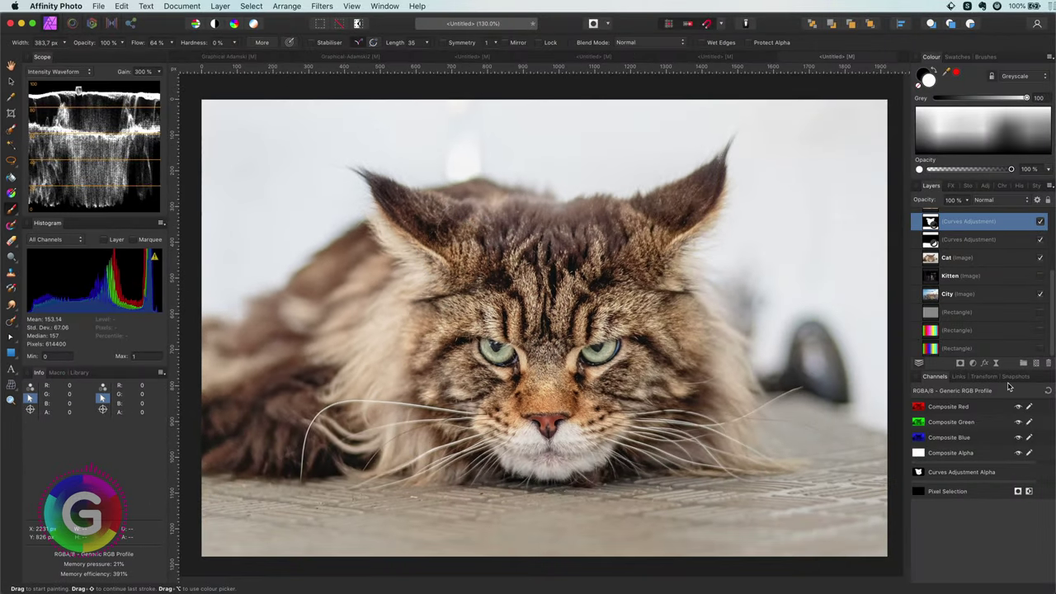
Add a pixel layer and paint the sampled background colour over the bright spot behind the cat with a brush about 170 px wide
{"action": "left_click", "coordinate": [1035, 364]}
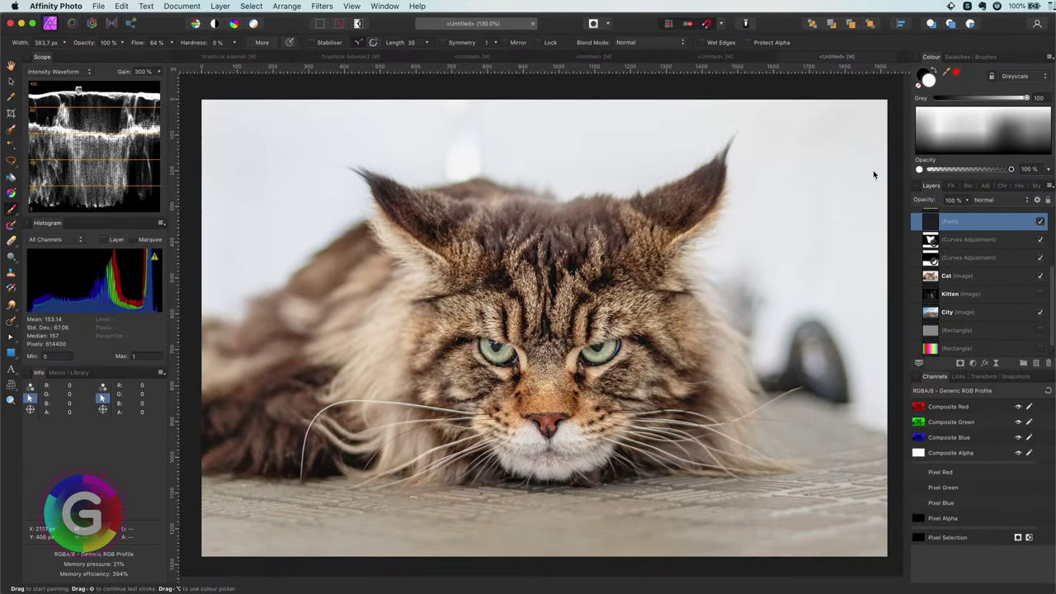
{"action": "left_click", "coordinate": [454, 153], "text": "alt"}
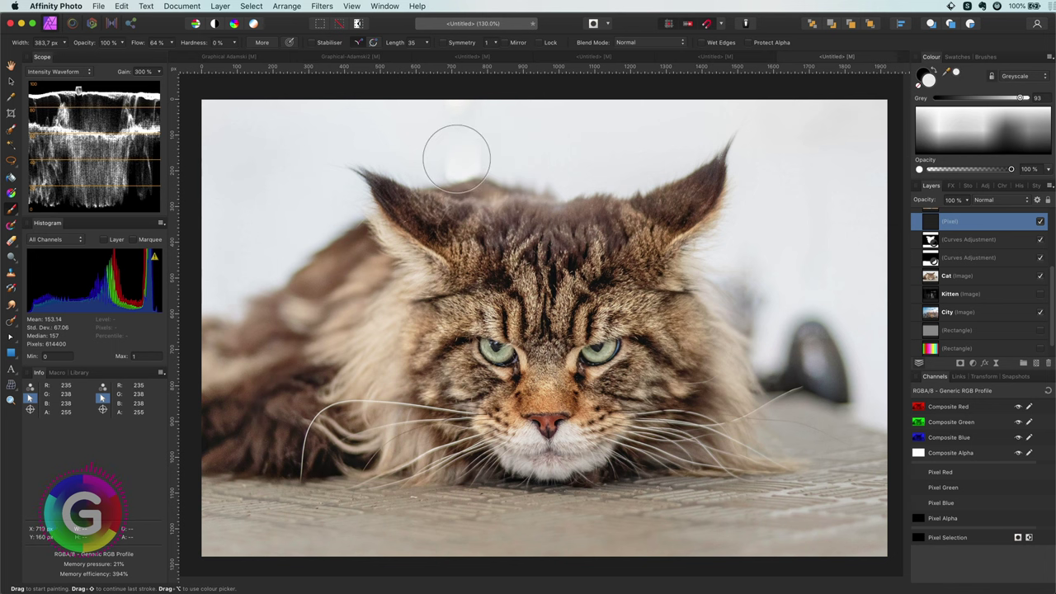
{"action": "key", "text": "bracketleft"}
{"action": "key", "text": "bracketleft"}
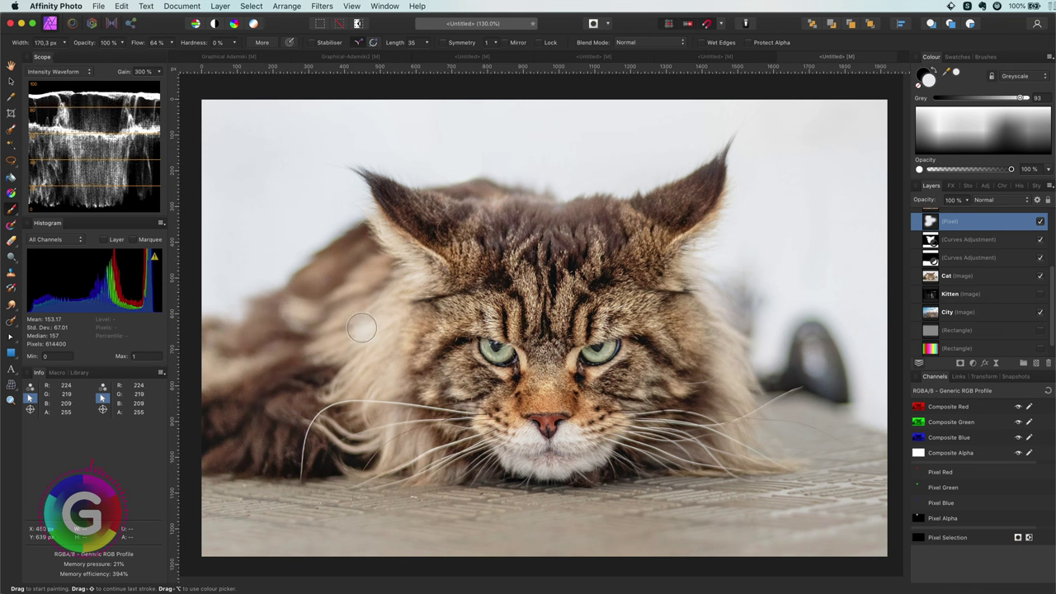
Compare the pixel layer and both Curves adjustments above the cat photo off and on
{"action": "left_click", "coordinate": [973, 258], "text": "shift"}
{"action": "left_click", "coordinate": [1041, 257]}
{"action": "left_click", "coordinate": [1041, 258]}
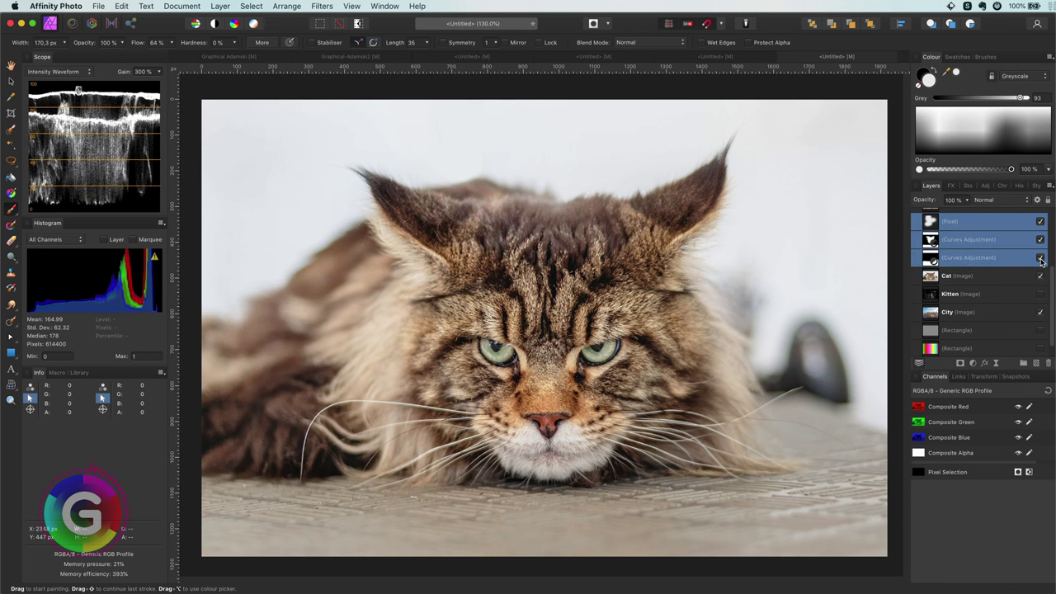
{"action": "left_click", "coordinate": [1041, 257]}
{"action": "left_click", "coordinate": [1041, 257]}
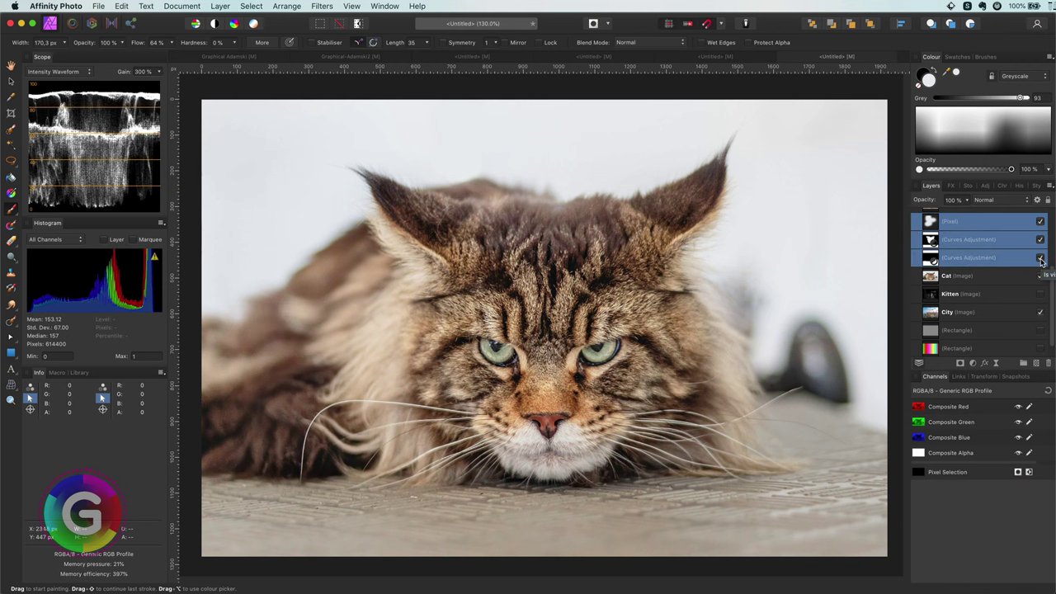
Add a third Curves adjustment and raise its Green channel in the midtones, with a point at about X 0.347, Y 0.409
{"action": "left_click", "coordinate": [973, 364]}
{"action": "left_click", "coordinate": [1002, 484]}
{"action": "left_click", "coordinate": [708, 527]}
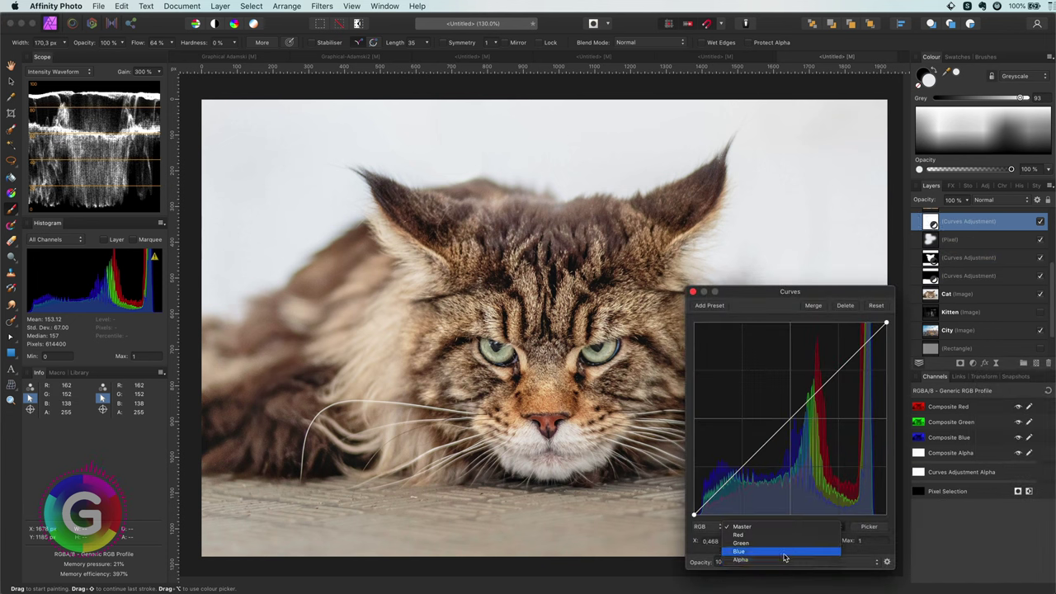
{"action": "left_click", "coordinate": [784, 543]}
{"action": "left_click_drag", "start_coordinate": [786, 423], "coordinate": [786, 416]}
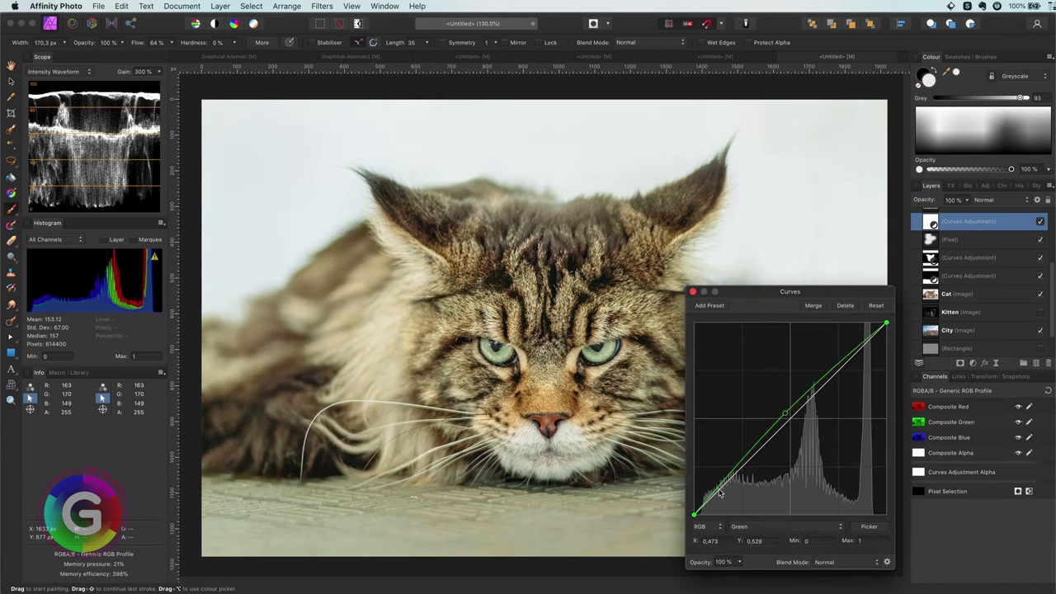
{"action": "mouse_move", "coordinate": [725, 482]}
{"action": "left_mouse_down"}
{"action": "mouse_move", "coordinate": [725, 472]}
{"action": "mouse_move", "coordinate": [724, 487]}
{"action": "left_mouse_up"}
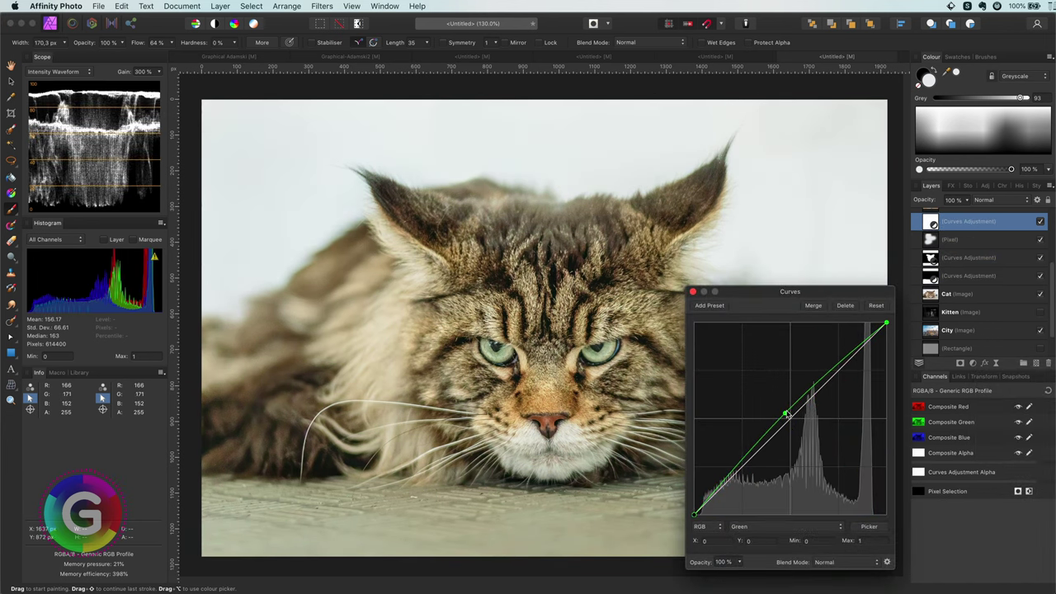
{"action": "left_click_drag", "start_coordinate": [762, 443], "coordinate": [761, 437]}
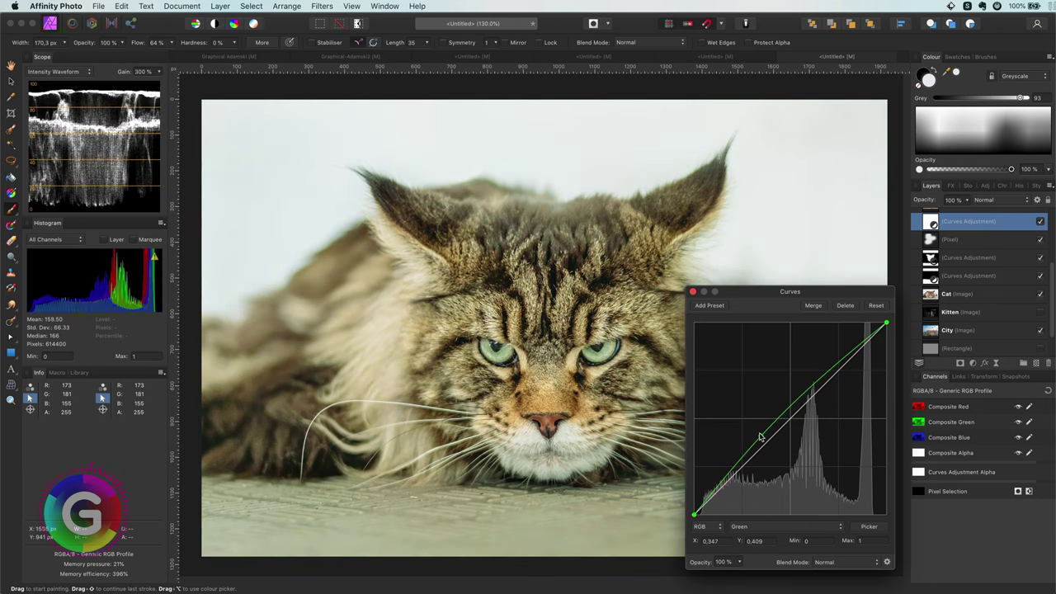
{"action": "left_click", "coordinate": [693, 291]}
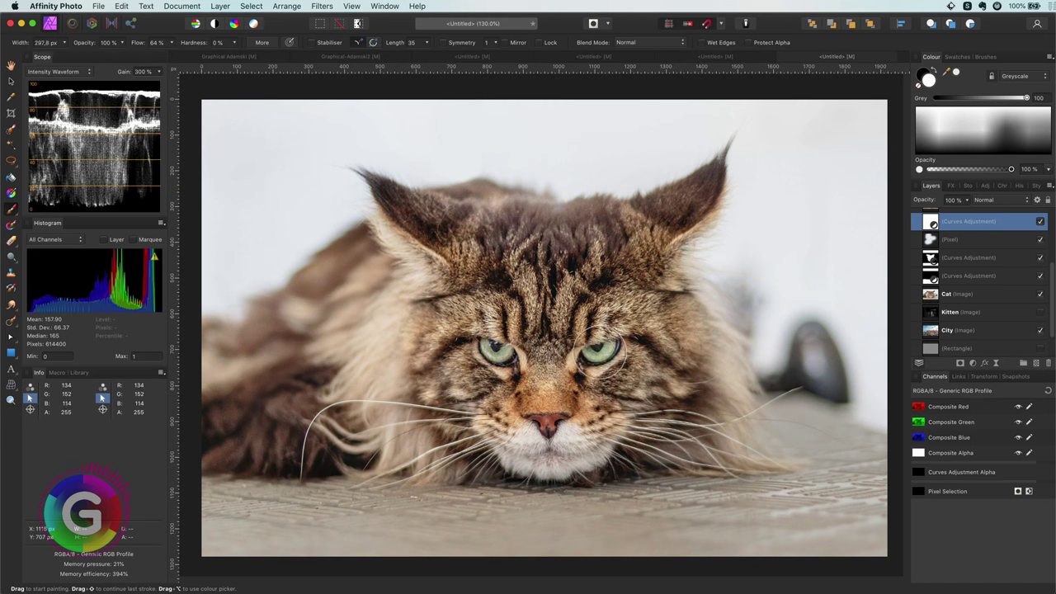
Restrict the green Curves adjustment to the cat's eyes with a brush about 112 px wide, refine its curve, and set the layer opacity to 64%
{"action": "key", "text": "bracketleft"}
{"action": "key", "text": "bracketleft"}
{"action": "key", "text": "bracketleft"}
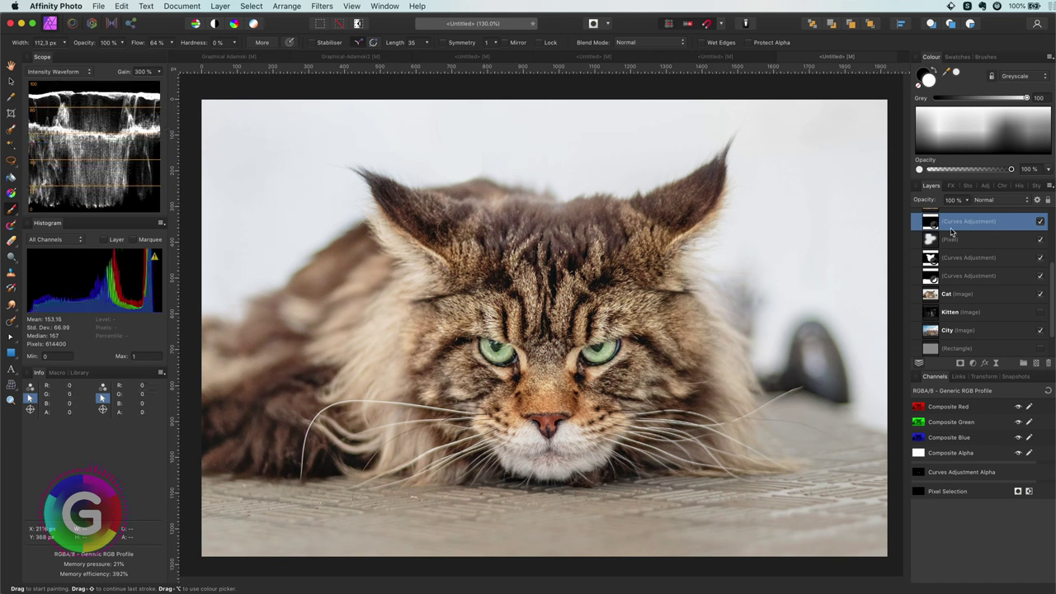
{"action": "key", "text": "ctrl+m"}
{"action": "left_click_drag", "start_coordinate": [786, 422], "coordinate": [818, 415]}
{"action": "left_click", "coordinate": [691, 290]}
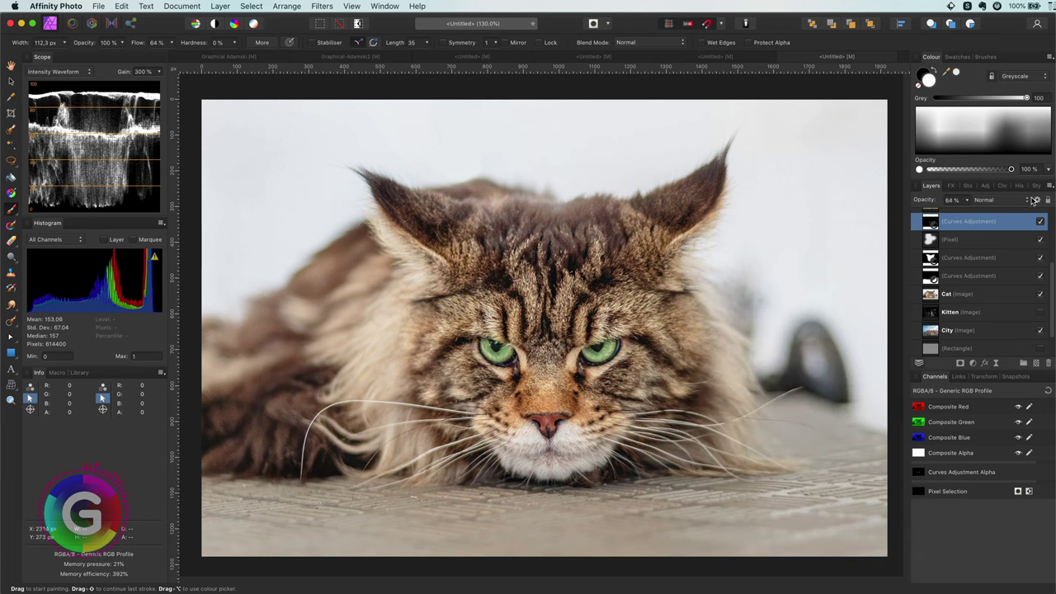
Set the blend mode of the eyes' Curves adjustment to Linear Light
{"action": "left_click", "coordinate": [1035, 200]}
{"action": "left_click", "coordinate": [176, 300]}
{"action": "left_click", "coordinate": [990, 202]}
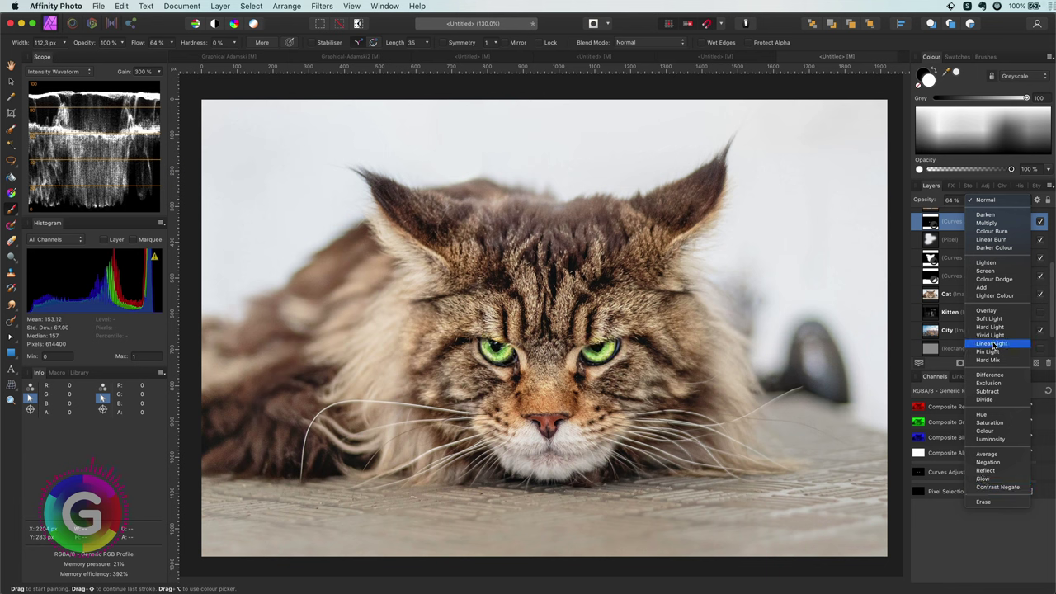
{"action": "left_click", "coordinate": [986, 200]}
{"action": "left_click", "coordinate": [993, 202]}
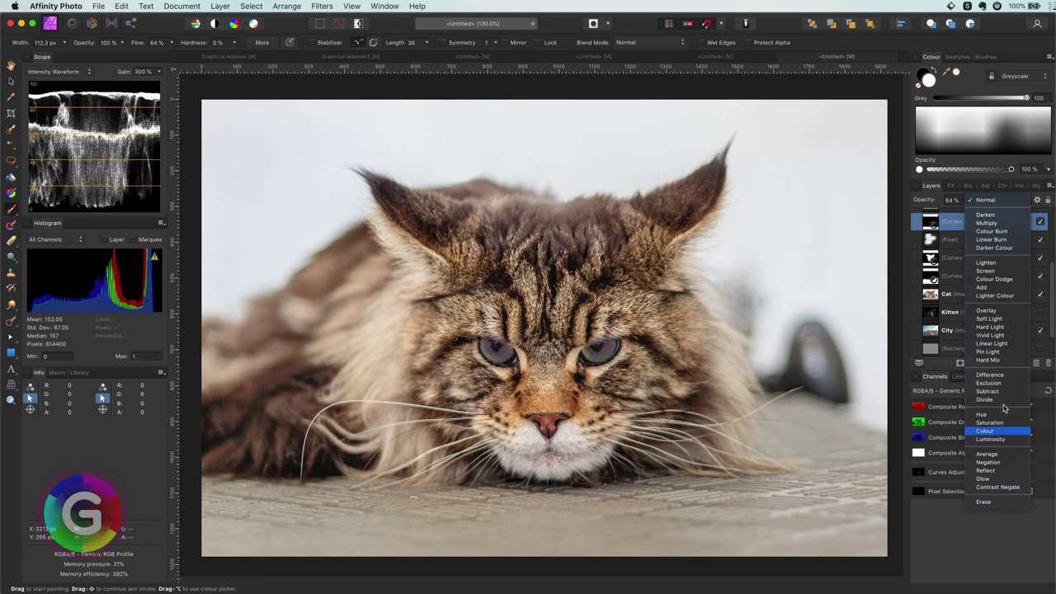
{"action": "left_click", "coordinate": [1003, 346]}
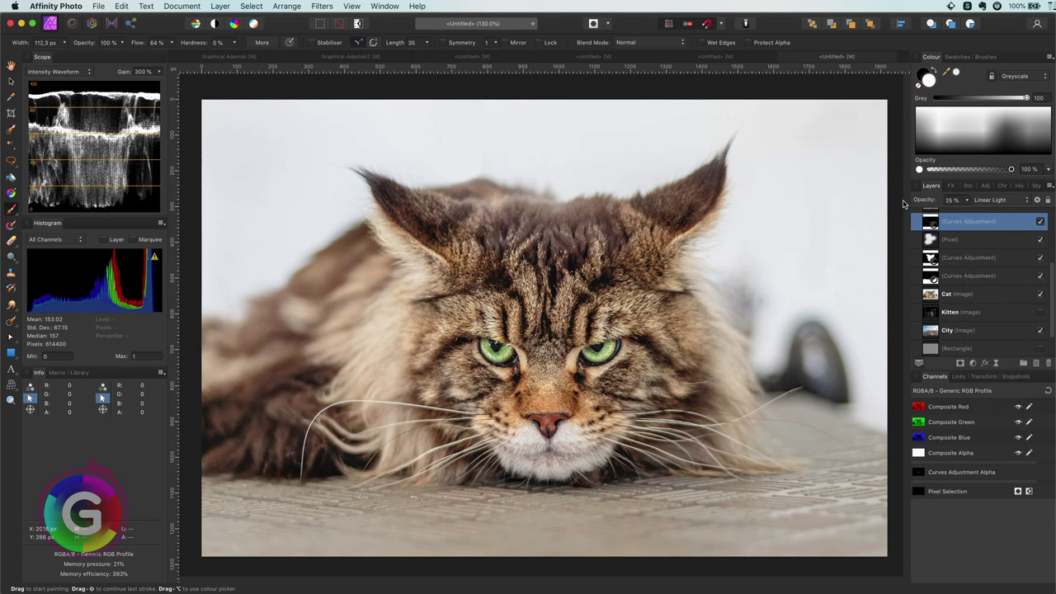
Set the eye adjustment's opacity to 68% and lower the highlight end of its underlying composition range to about half
{"action": "left_click", "coordinate": [1042, 200]}
{"action": "left_click_drag", "start_coordinate": [255, 284], "coordinate": [184, 287]}
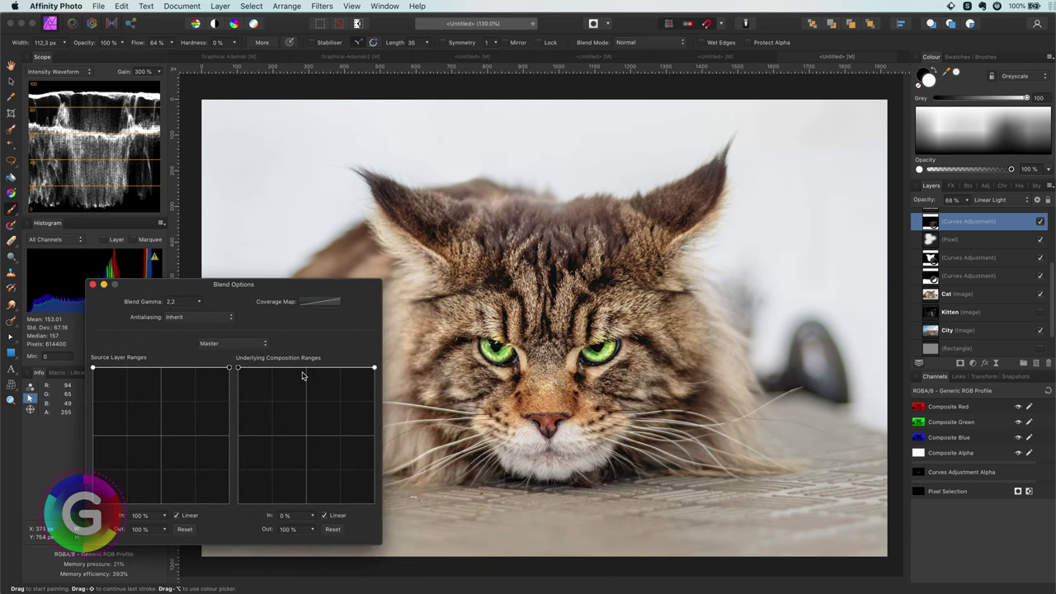
{"action": "left_click_drag", "start_coordinate": [373, 368], "coordinate": [380, 434]}
{"action": "left_click", "coordinate": [93, 283]}
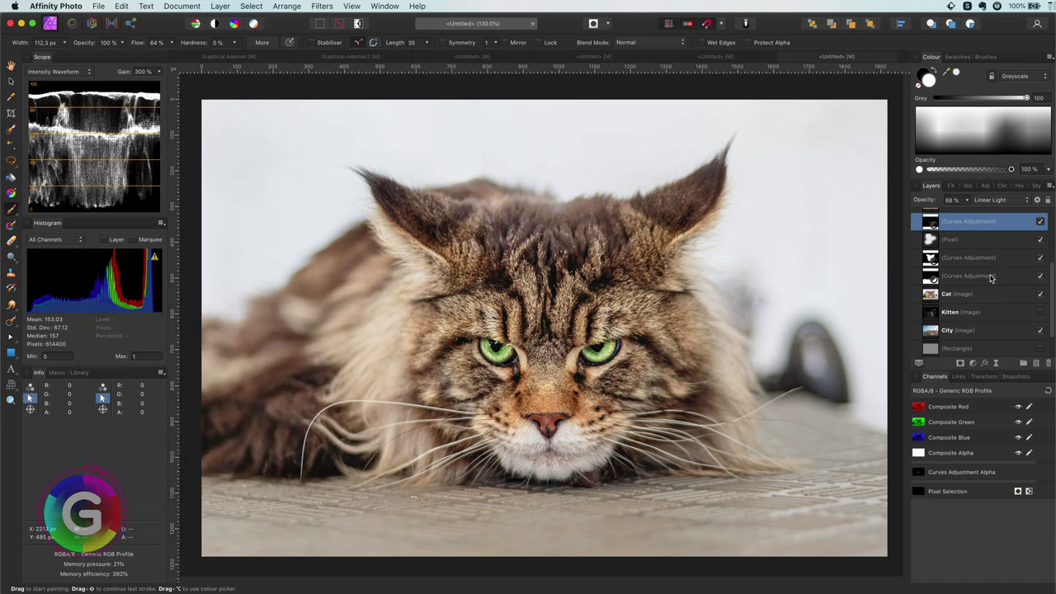
Compare the four layers above the cat photo, including the eye adjustment, off and on
{"action": "left_click", "coordinate": [993, 277], "text": "shift"}
{"action": "left_click", "coordinate": [1040, 277]}
{"action": "left_click", "coordinate": [1039, 276]}
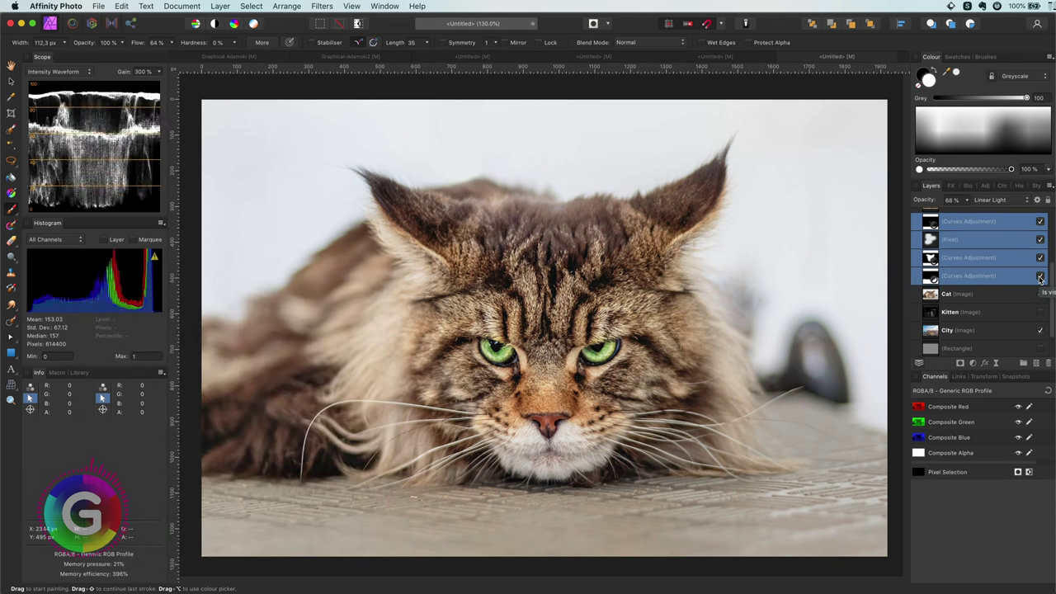
Add a pixel layer above the eye adjustment and paint black over the cat's forehead and ears, using a 259.8 px brush at 51% flow
{"action": "left_click", "coordinate": [931, 223]}
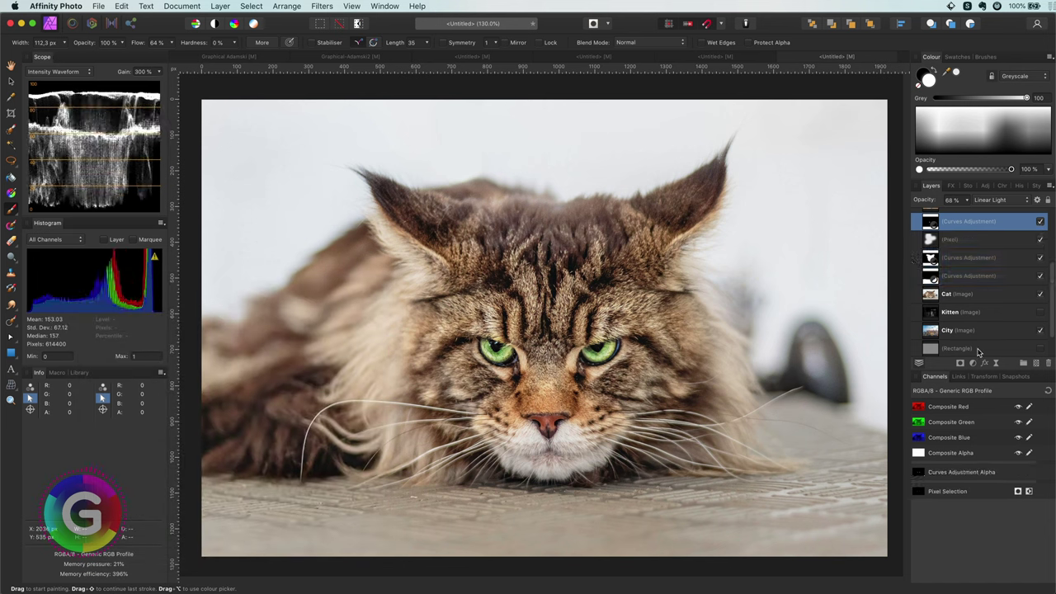
{"action": "left_click", "coordinate": [1037, 364]}
{"action": "key", "text": "x"}
{"action": "left_click_drag", "start_coordinate": [591, 311], "coordinate": [557, 321]}
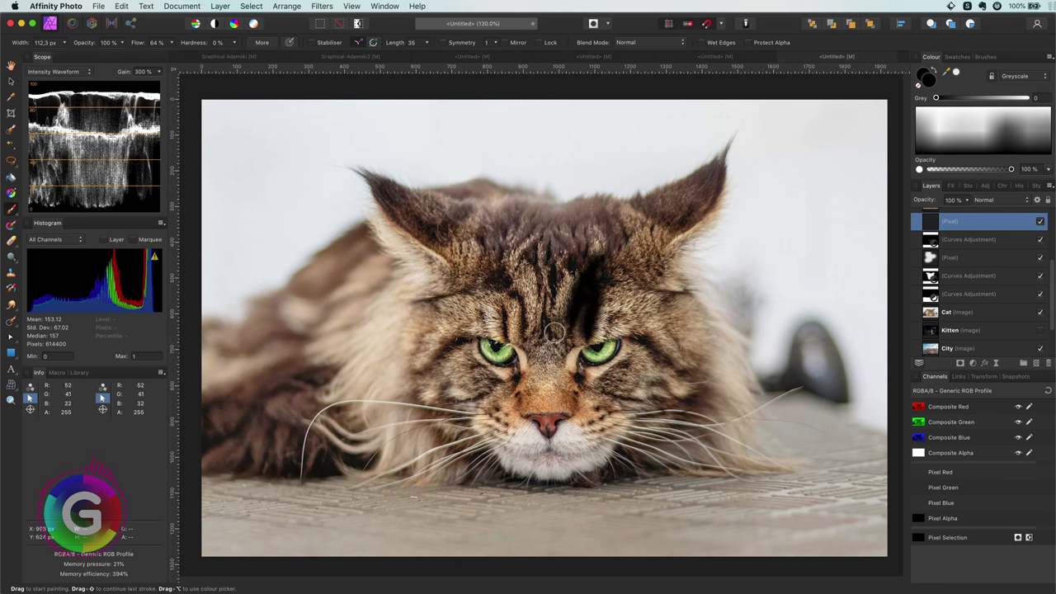
{"action": "mouse_move", "coordinate": [541, 210]}
{"action": "left_mouse_down"}
{"action": "mouse_move", "coordinate": [511, 303]}
{"action": "mouse_move", "coordinate": [429, 186]}
{"action": "left_mouse_up"}
{"action": "left_click_drag", "start_coordinate": [627, 231], "coordinate": [726, 153]}
Set the painted shadow layer to Soft Light at 52% opacity and change the brush colour to grey 17
{"action": "left_click", "coordinate": [985, 199]}
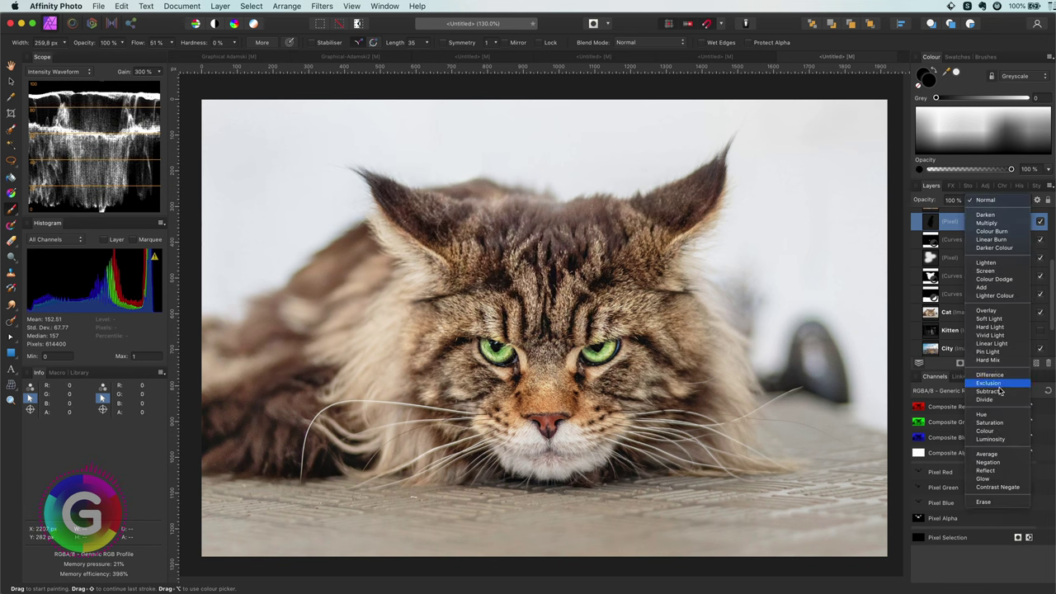
{"action": "left_click", "coordinate": [1002, 319]}
{"action": "mouse_move", "coordinate": [897, 203]}
{"action": "left_mouse_down"}
{"action": "mouse_move", "coordinate": [875, 203]}
{"action": "mouse_move", "coordinate": [914, 203]}
{"action": "left_mouse_up"}
{"action": "left_click", "coordinate": [1004, 146]}
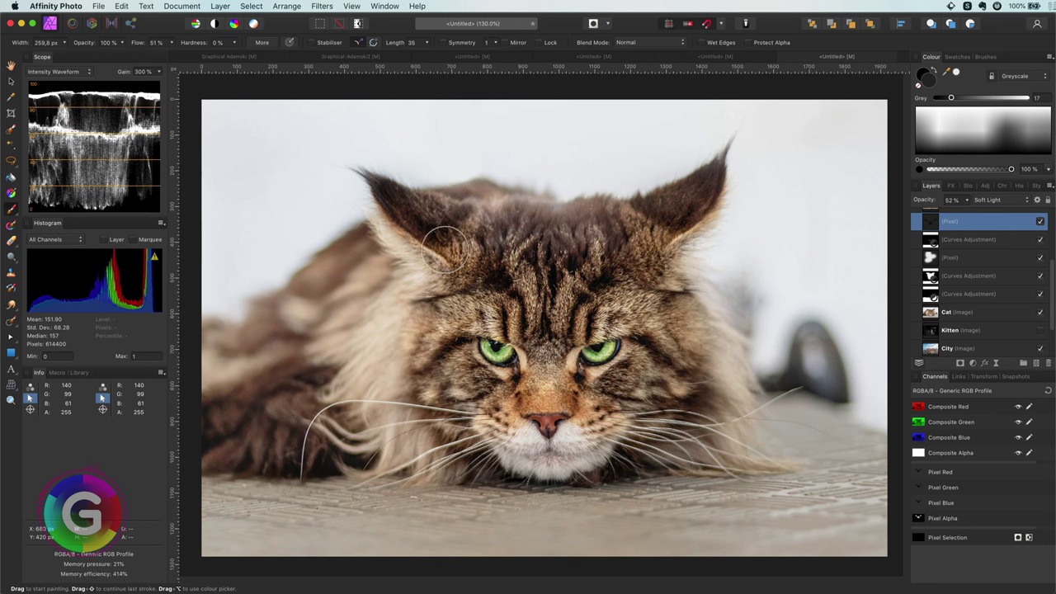
Compare all five edit layers above the cat photo off and on
{"action": "left_click", "coordinate": [982, 293], "text": "shift"}
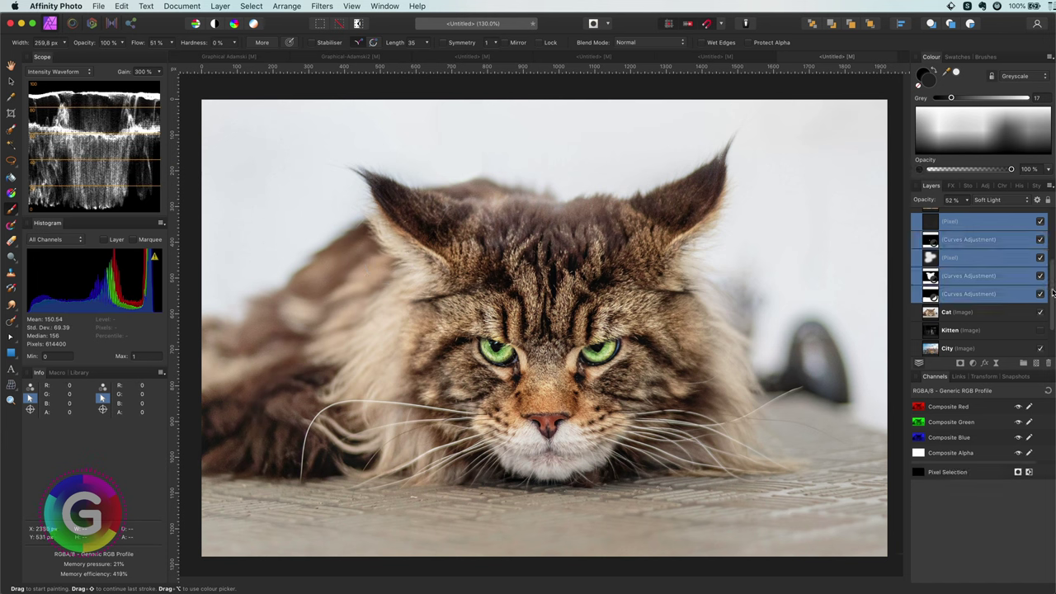
{"action": "left_click", "coordinate": [1041, 294]}
{"action": "left_click", "coordinate": [1041, 295]}
{"action": "left_click", "coordinate": [1041, 294]}
{"action": "left_click", "coordinate": [1041, 294]}
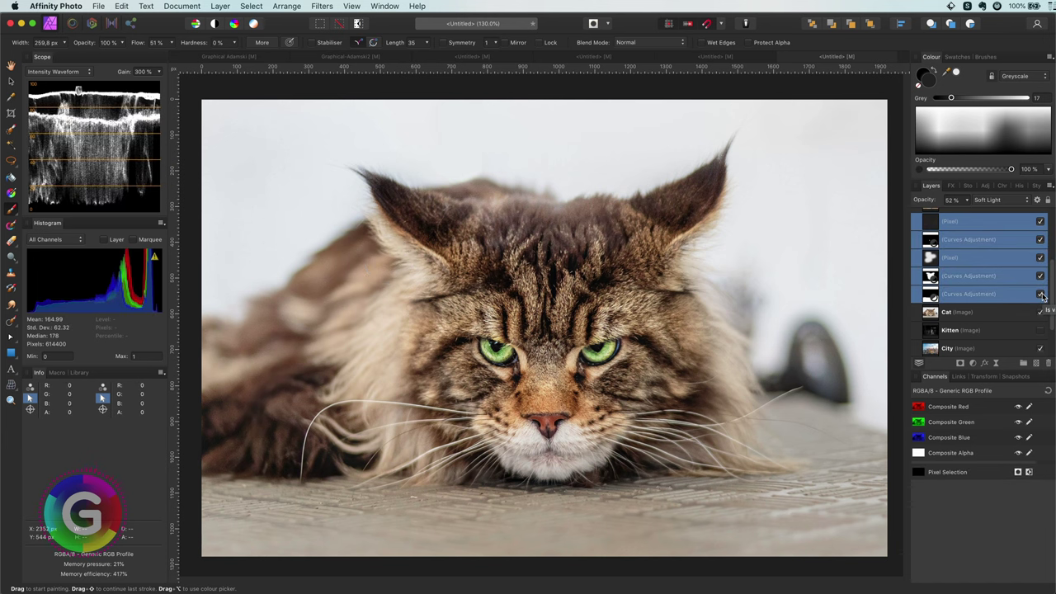